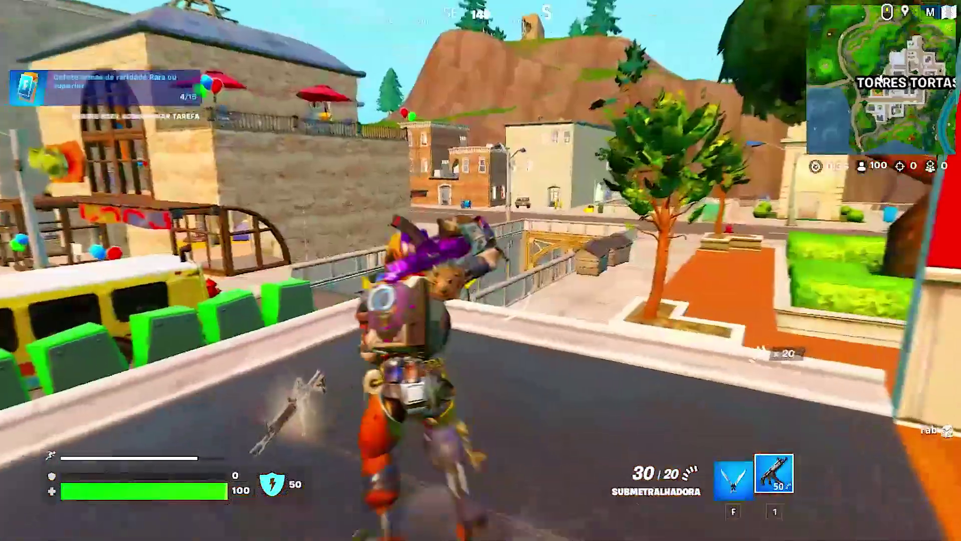
{"action": "key", "text": "s"}
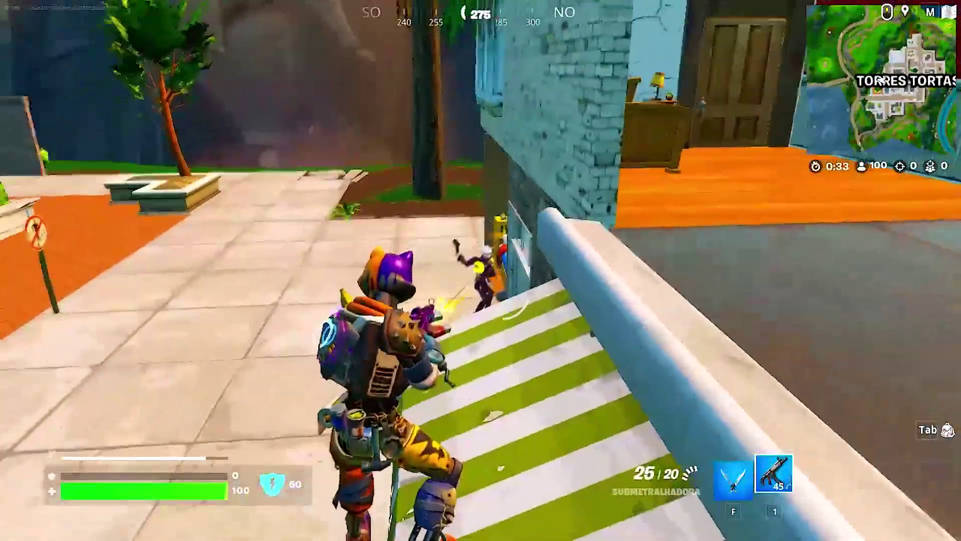
{"action": "left_click", "coordinate": [480, 270]}
{"action": "key", "text": "w"}
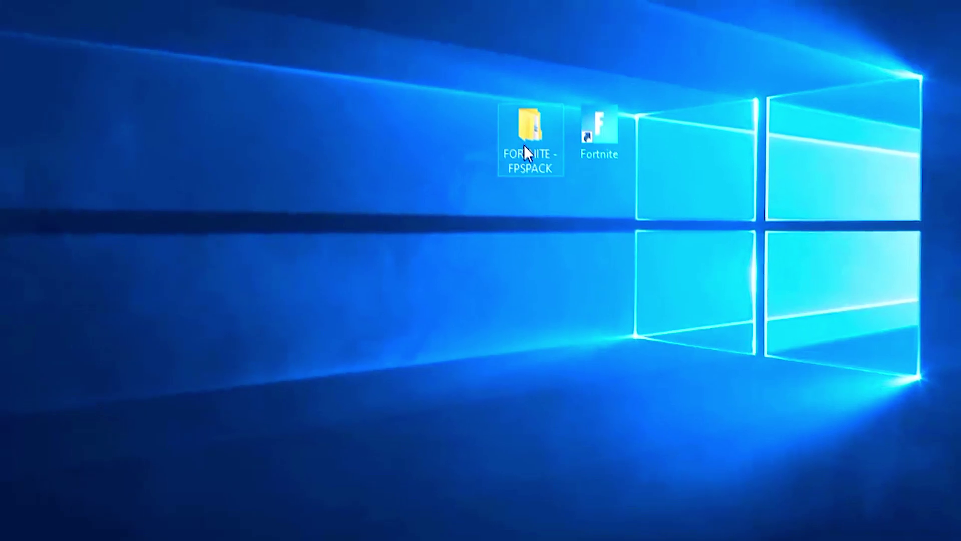
Step: Launch the Driver Booster installer from the DriverBooster (Atualizar Drivers) folder in FORTNITE - FPSPACK's Otimizar Componentes
{"action": "double_click", "coordinate": [523, 145]}
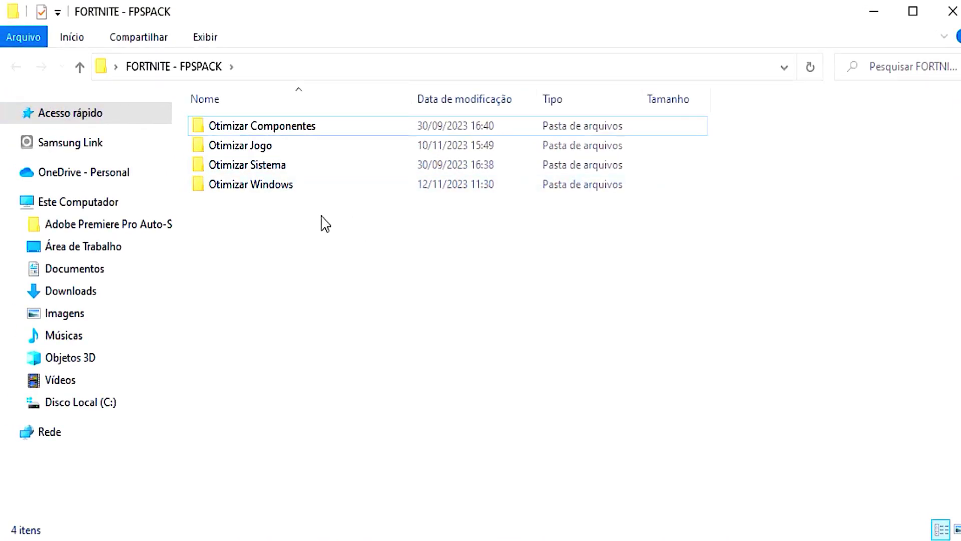
{"action": "left_click", "coordinate": [291, 132]}
{"action": "double_click", "coordinate": [291, 131]}
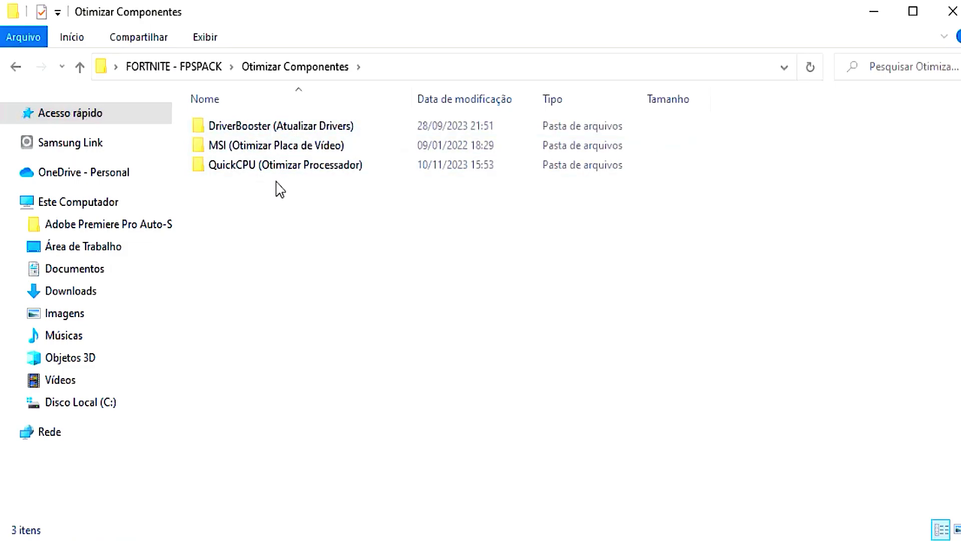
{"action": "left_click", "coordinate": [317, 129]}
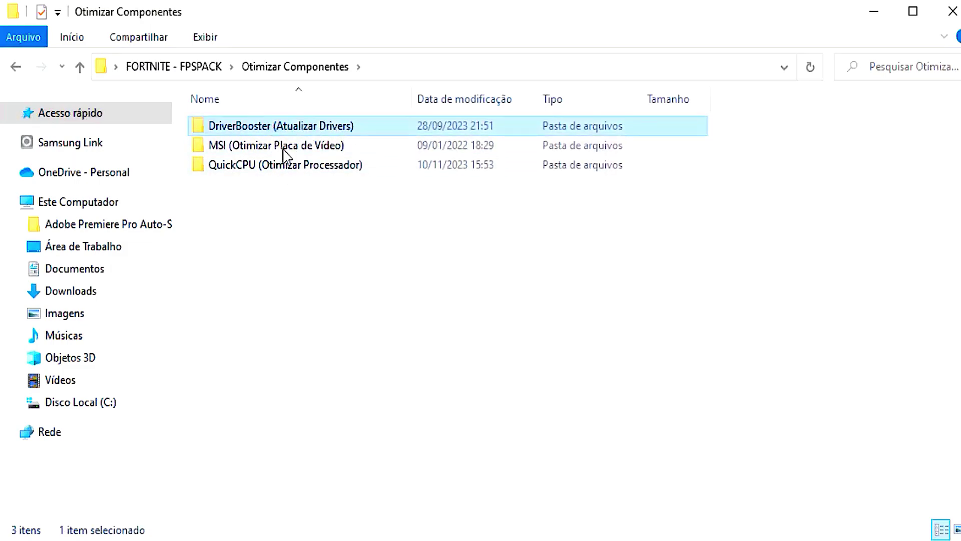
{"action": "double_click", "coordinate": [314, 128]}
{"action": "double_click", "coordinate": [275, 131]}
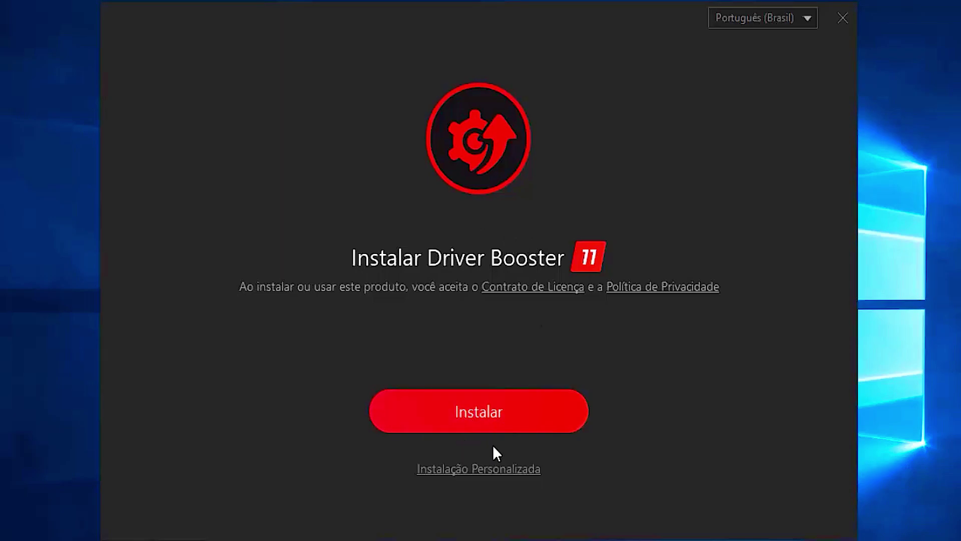
Step: Install Driver Booster 11, declining IObit Malware Fighter and the newsletter subscription
{"action": "left_click", "coordinate": [485, 426]}
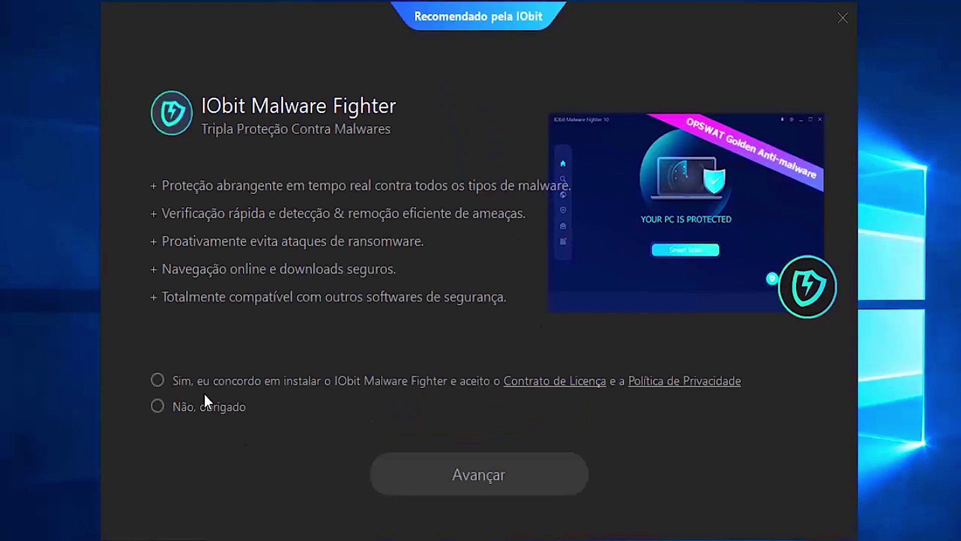
{"action": "left_click", "coordinate": [158, 406]}
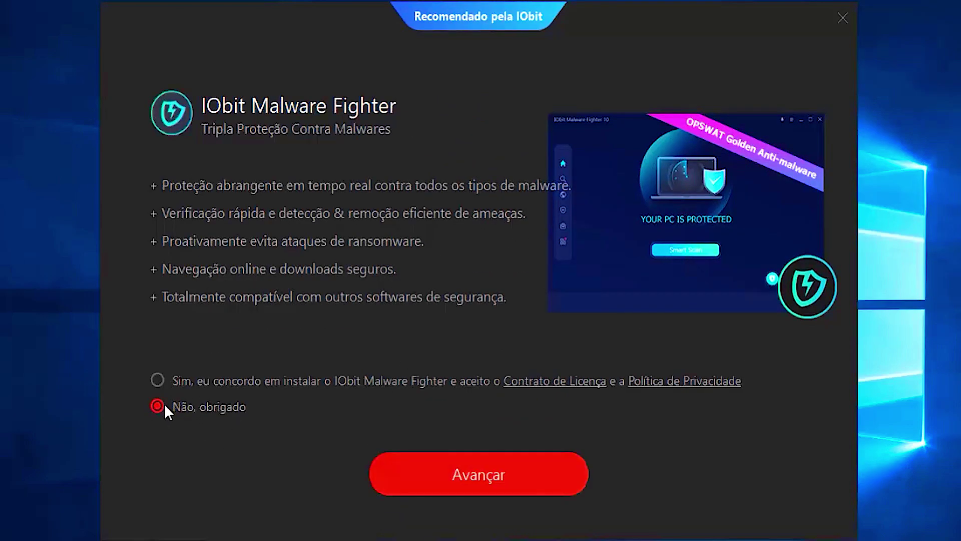
{"action": "left_click", "coordinate": [479, 477]}
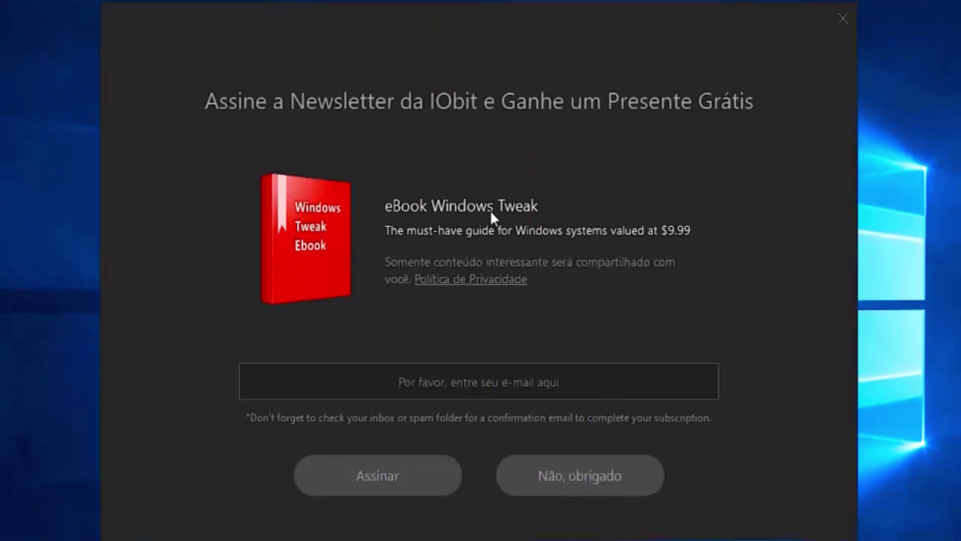
{"action": "left_click", "coordinate": [580, 480]}
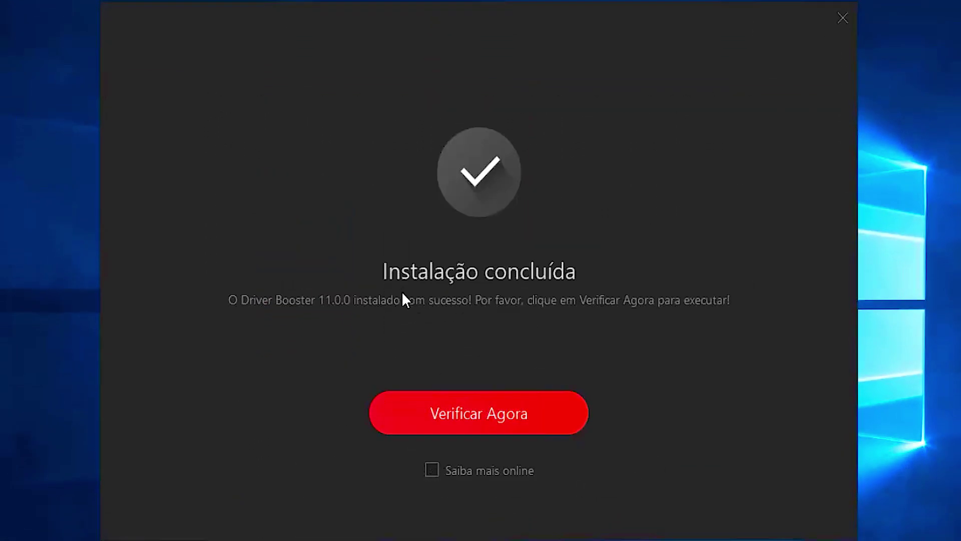
Step: Scan the computer for outdated drivers and exit Driver Booster completely, including its background process
{"action": "left_click", "coordinate": [491, 413]}
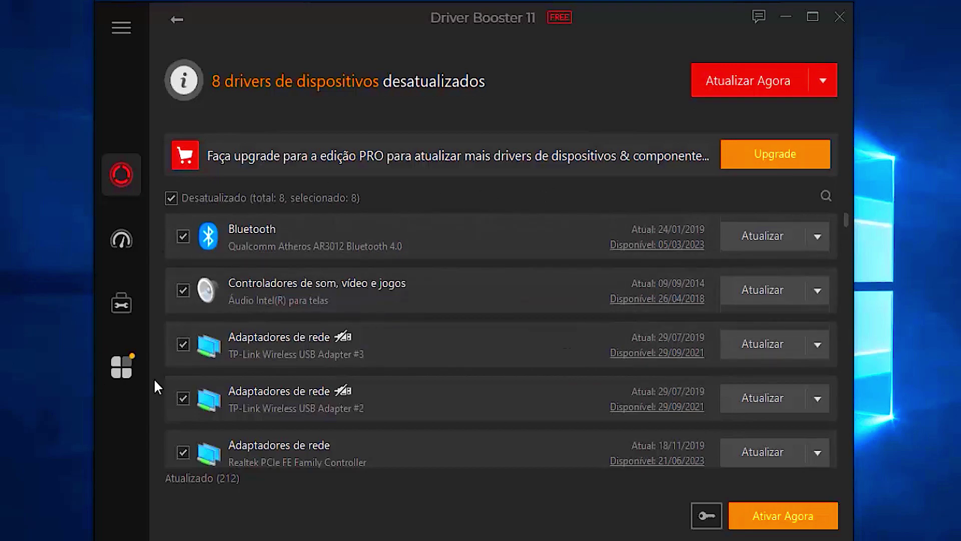
{"action": "left_click", "coordinate": [122, 306]}
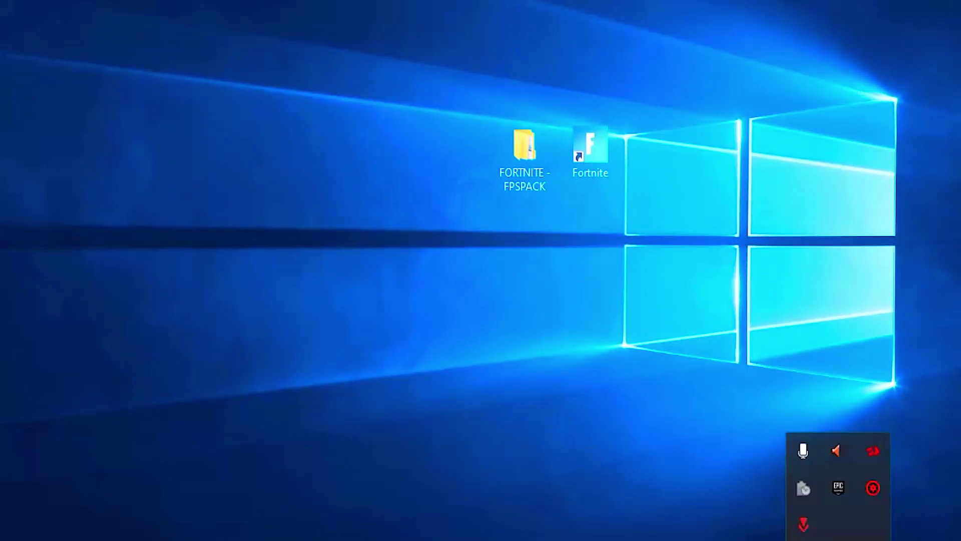
{"action": "right_click", "coordinate": [874, 487]}
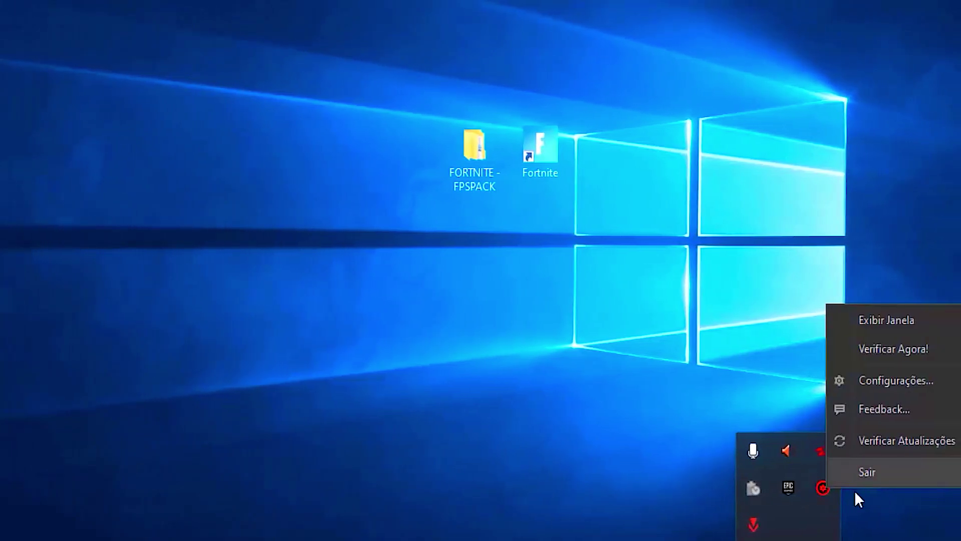
{"action": "left_click", "coordinate": [873, 472]}
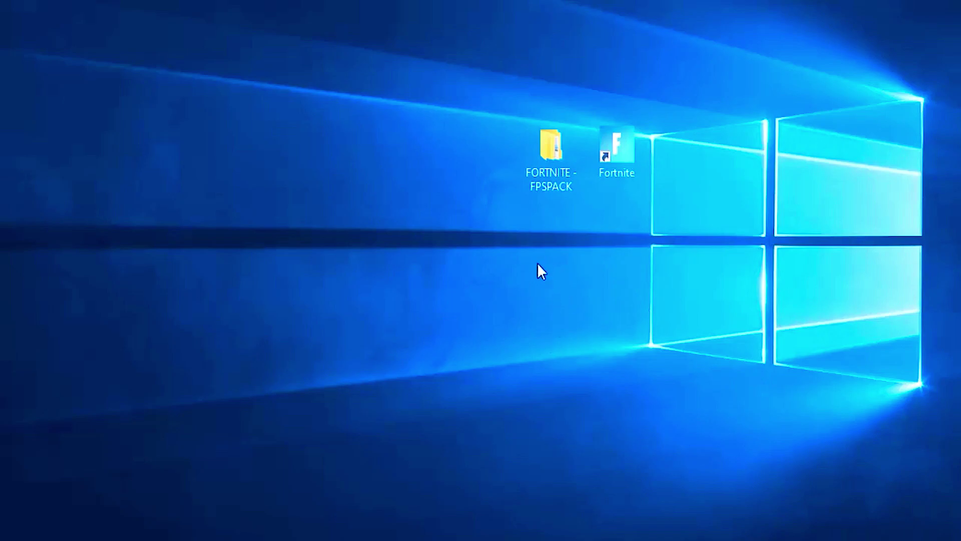
Step: Open the UWT (Otimizar o Windows) folder inside Otimizar Windows in the FORTNITE - FPSPACK folder
{"action": "double_click", "coordinate": [542, 165]}
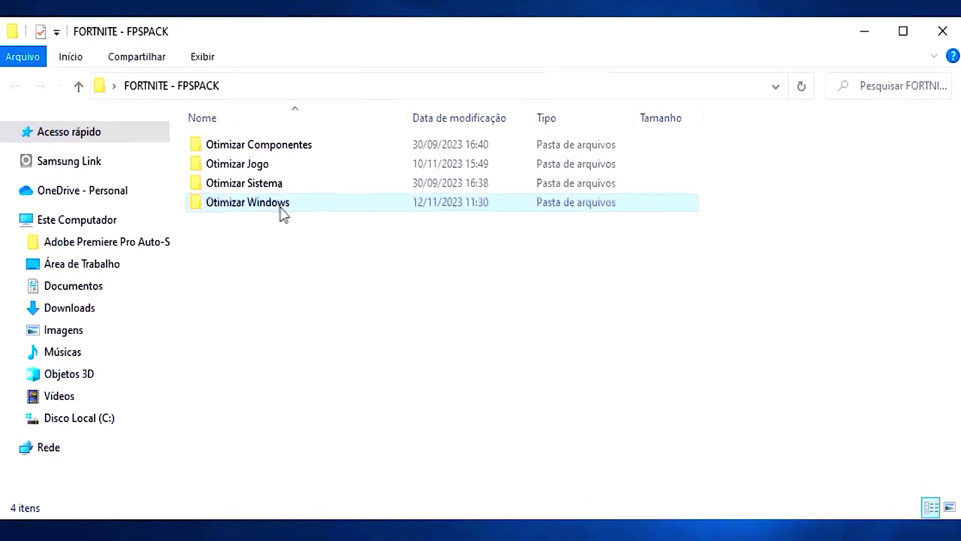
{"action": "left_click", "coordinate": [281, 205]}
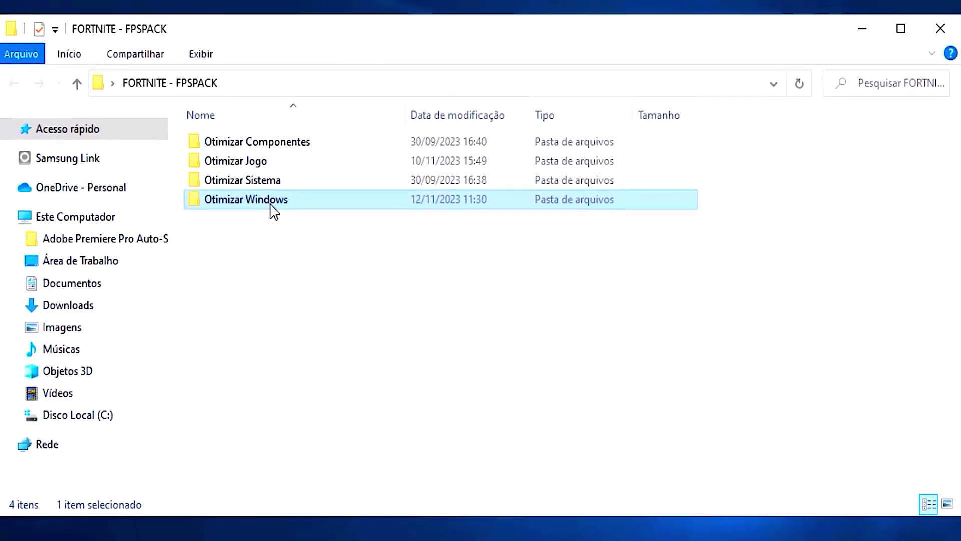
{"action": "double_click", "coordinate": [272, 207]}
{"action": "double_click", "coordinate": [266, 150]}
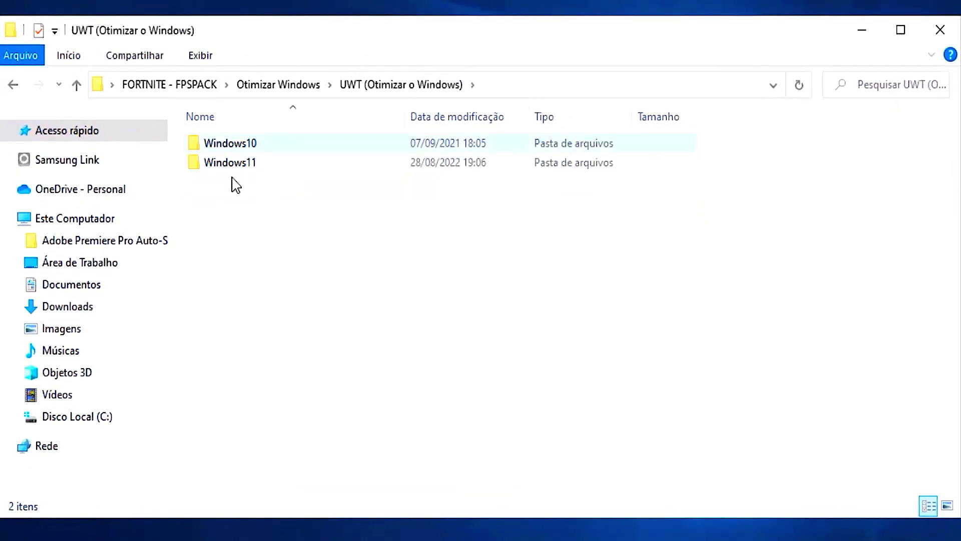
Step: Choose the Windows10 version and open its UWT4 folder down to Ultimate Windows Tweaker 4.8
{"action": "left_click", "coordinate": [254, 161]}
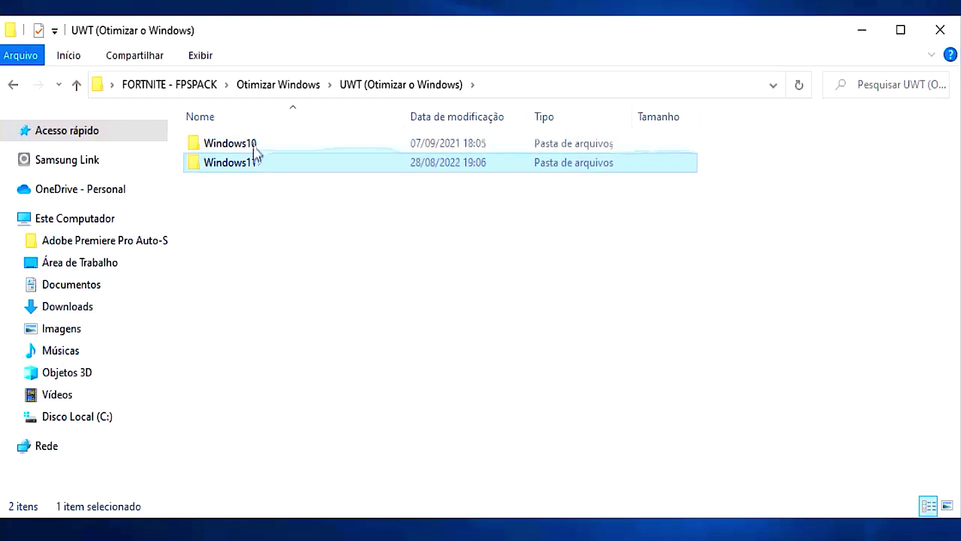
{"action": "left_click", "coordinate": [310, 202]}
{"action": "left_click", "coordinate": [294, 150]}
{"action": "double_click", "coordinate": [294, 150]}
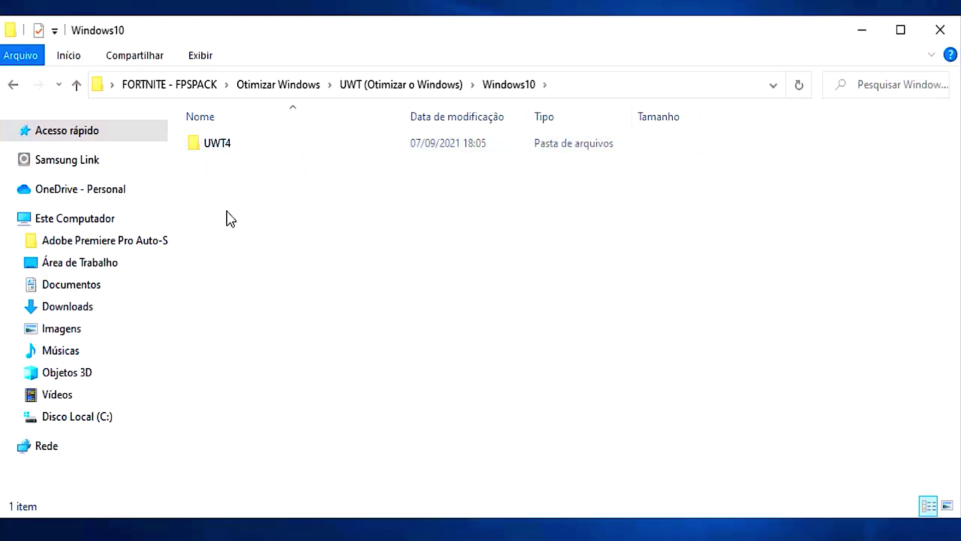
{"action": "left_click", "coordinate": [268, 149]}
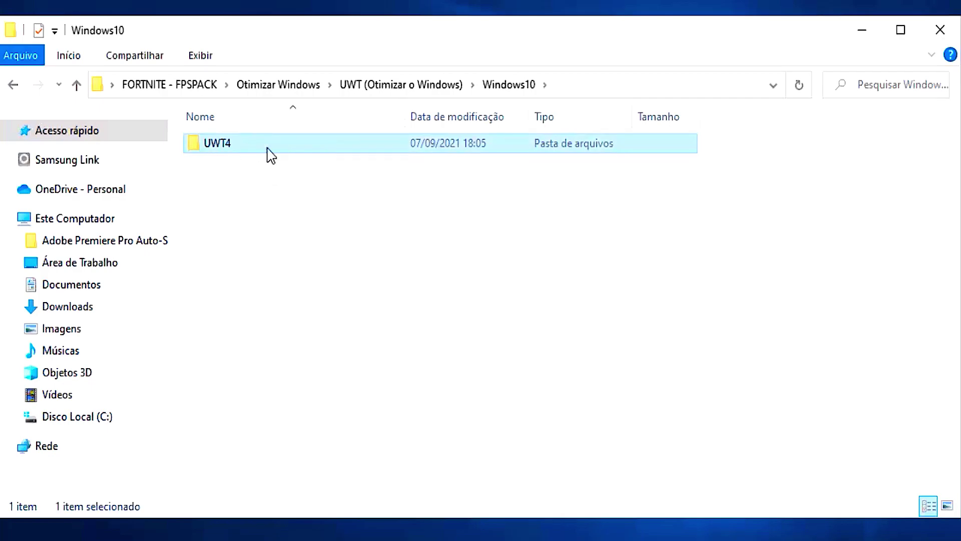
{"action": "double_click", "coordinate": [265, 148]}
{"action": "double_click", "coordinate": [285, 150]}
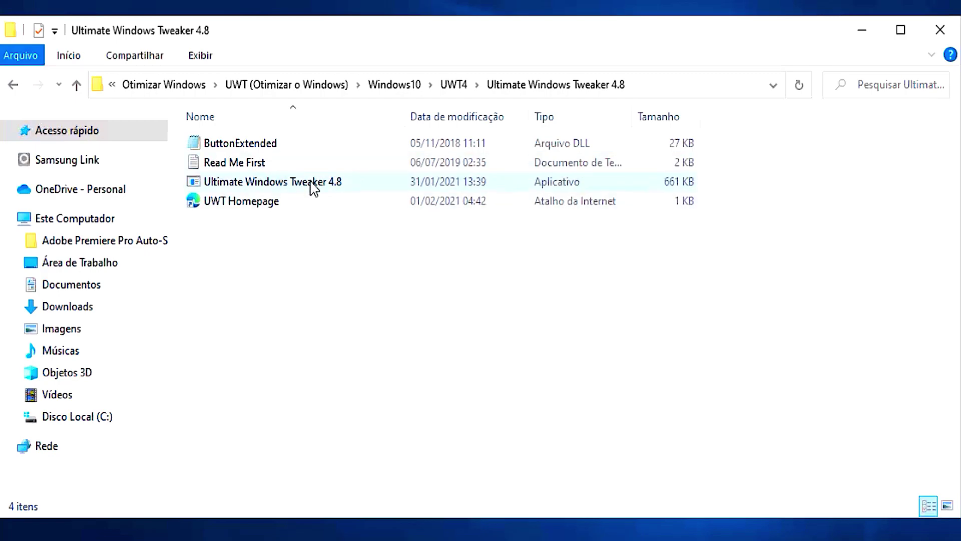
Step: Launch the Ultimate Windows Tweaker 4.8 application and close the folder window
{"action": "left_click", "coordinate": [314, 181]}
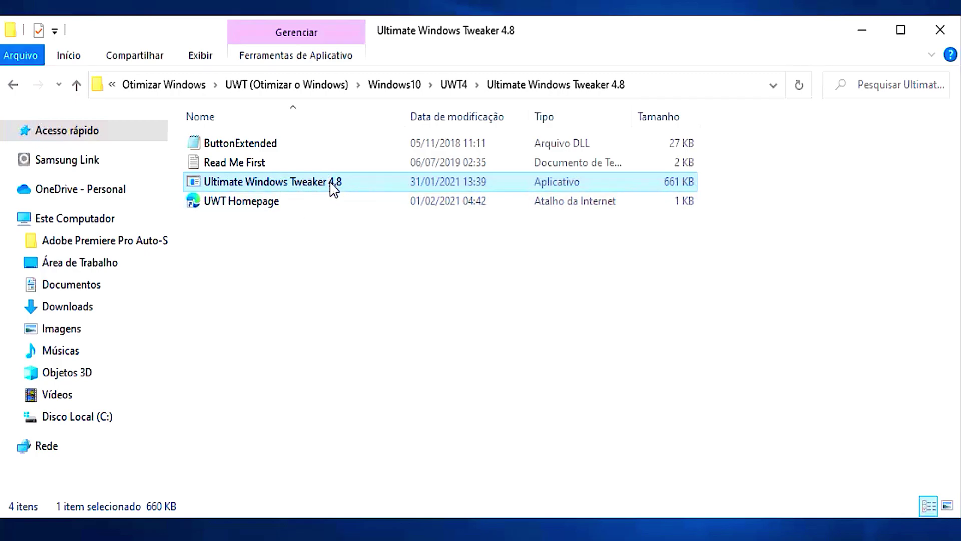
{"action": "double_click", "coordinate": [331, 191]}
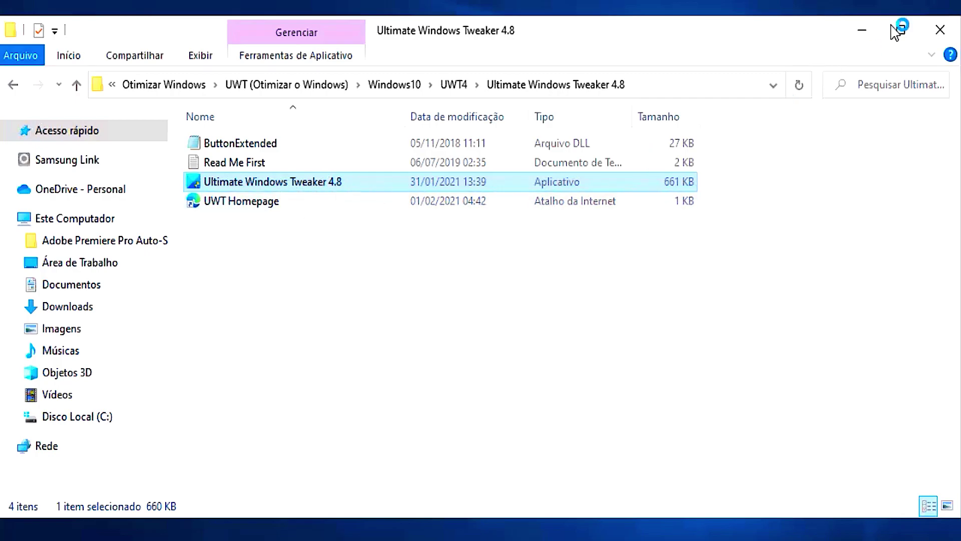
{"action": "left_click", "coordinate": [940, 30]}
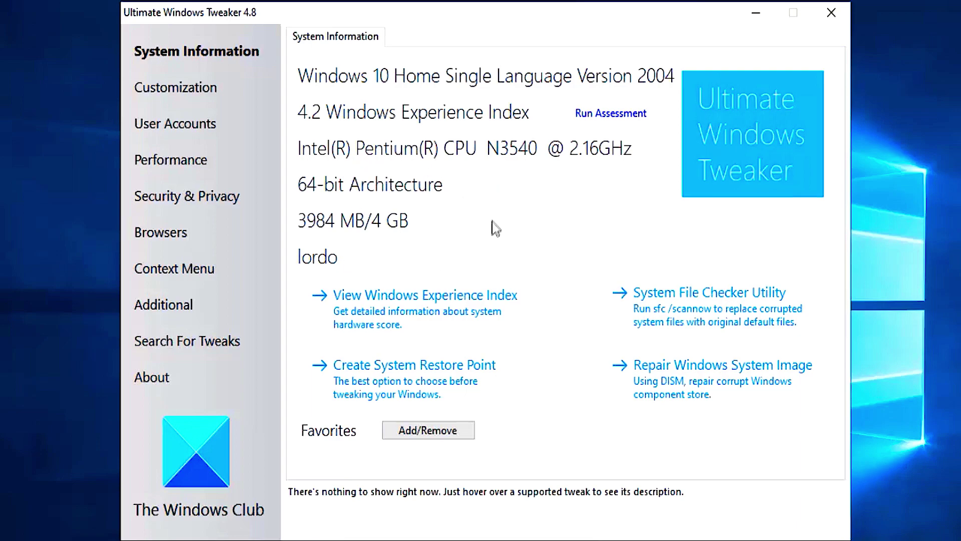
Step: Request a system restore point from the Performance tweaks page and close Ultimate Windows Tweaker, acknowledging the restart recommendation
{"action": "left_click", "coordinate": [198, 166]}
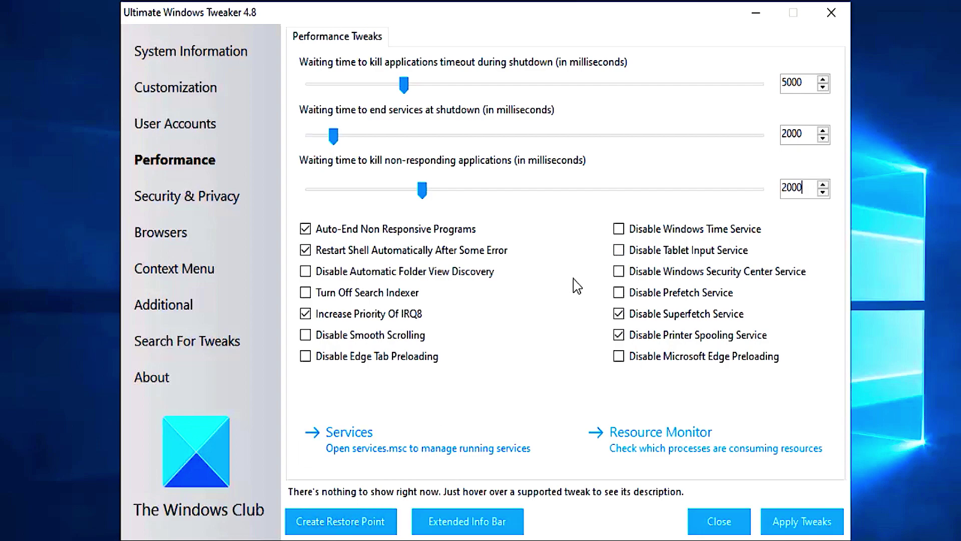
{"action": "left_click", "coordinate": [353, 520]}
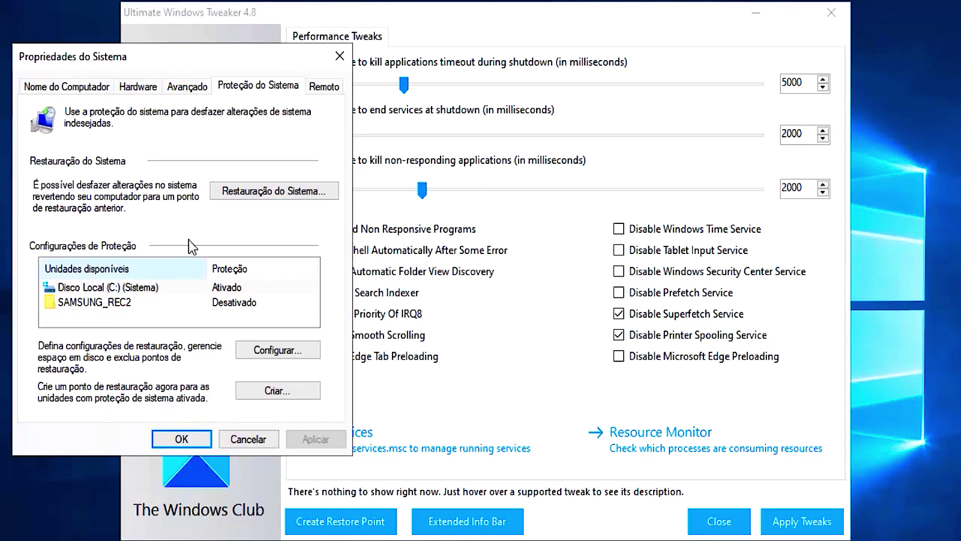
{"action": "left_click", "coordinate": [284, 391]}
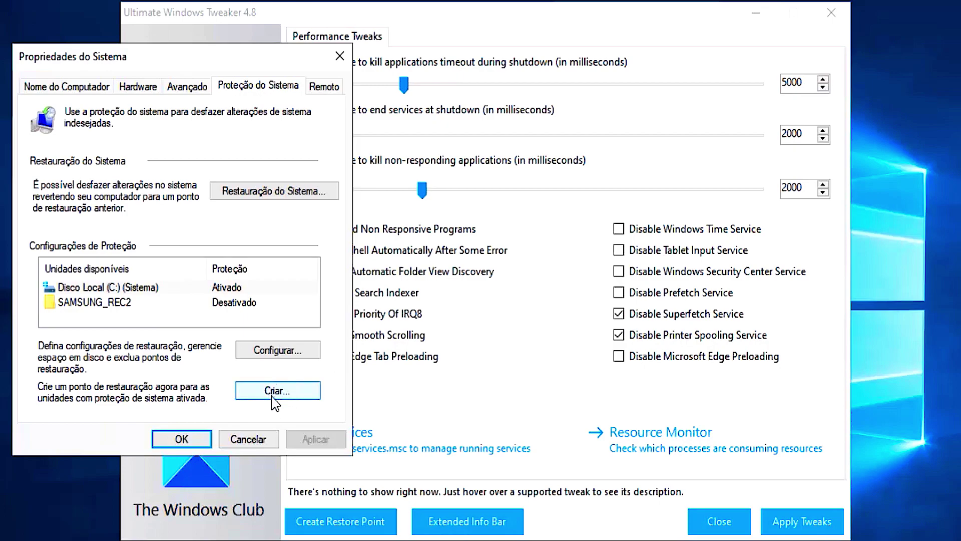
{"action": "left_click", "coordinate": [200, 441]}
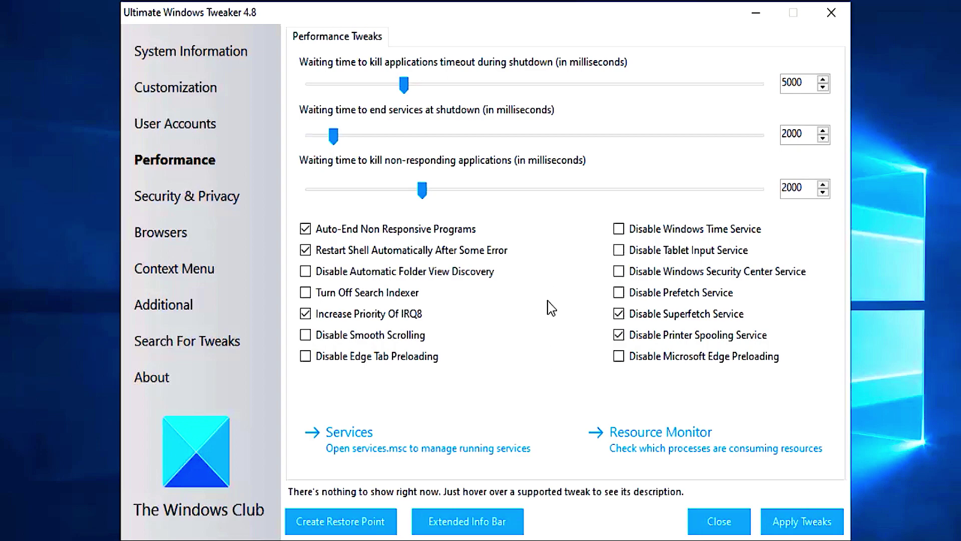
{"action": "left_click", "coordinate": [831, 12]}
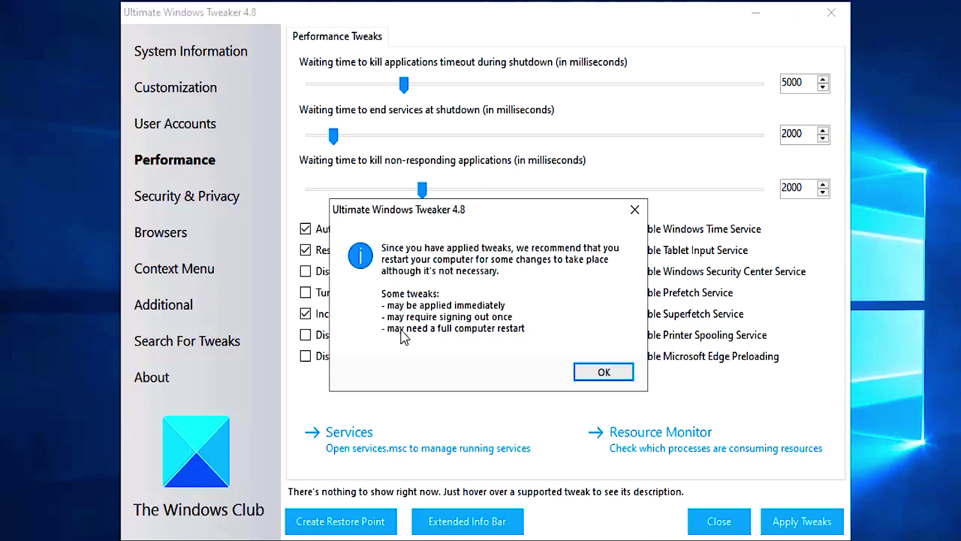
{"action": "left_click", "coordinate": [605, 372]}
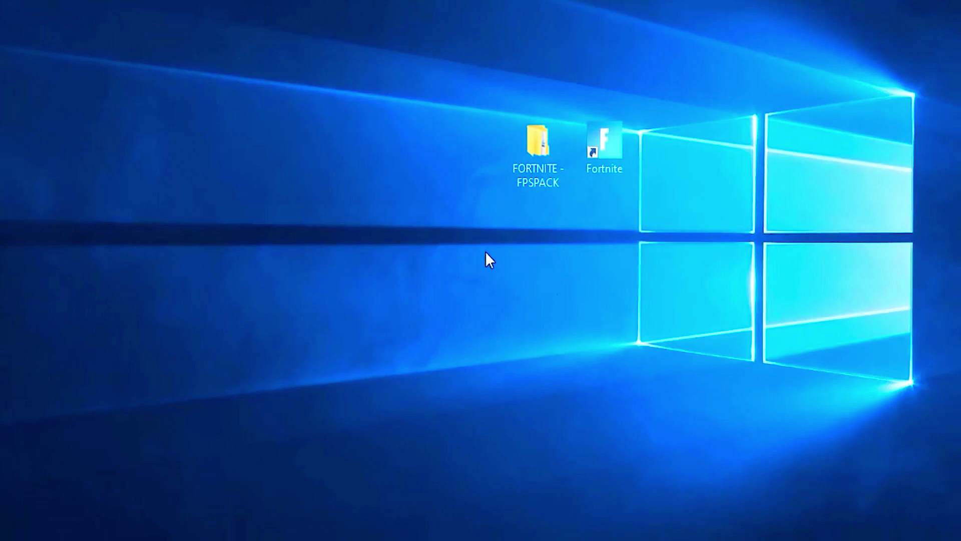
Step: Open the Regedit (Otimizar Sistema) folder inside Otimizar Sistema in the FORTNITE - FPSPACK folder
{"action": "double_click", "coordinate": [533, 165]}
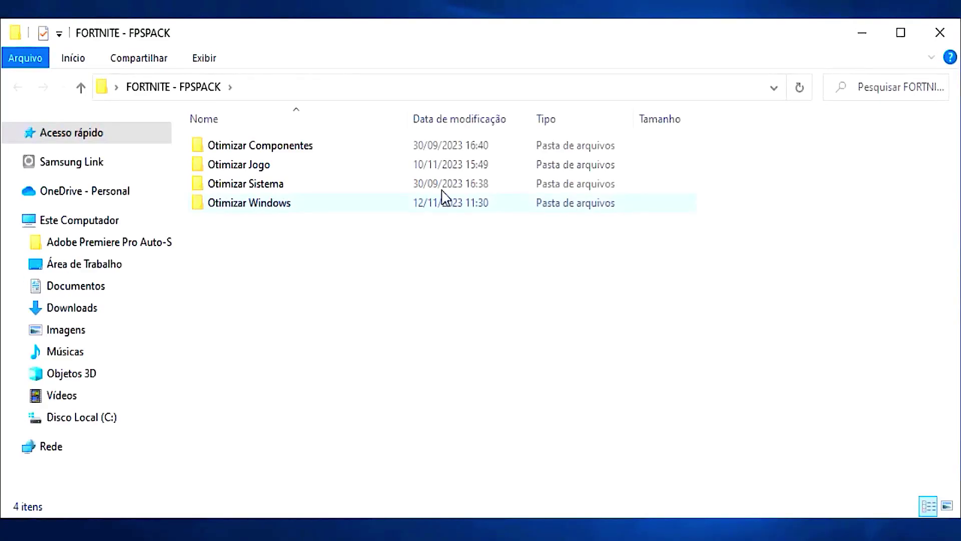
{"action": "left_click", "coordinate": [242, 181]}
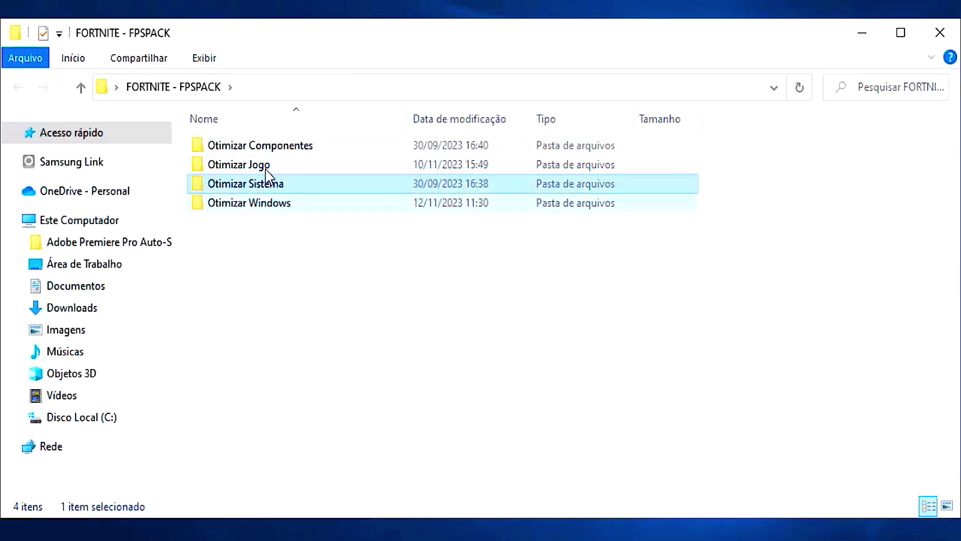
{"action": "double_click", "coordinate": [253, 186]}
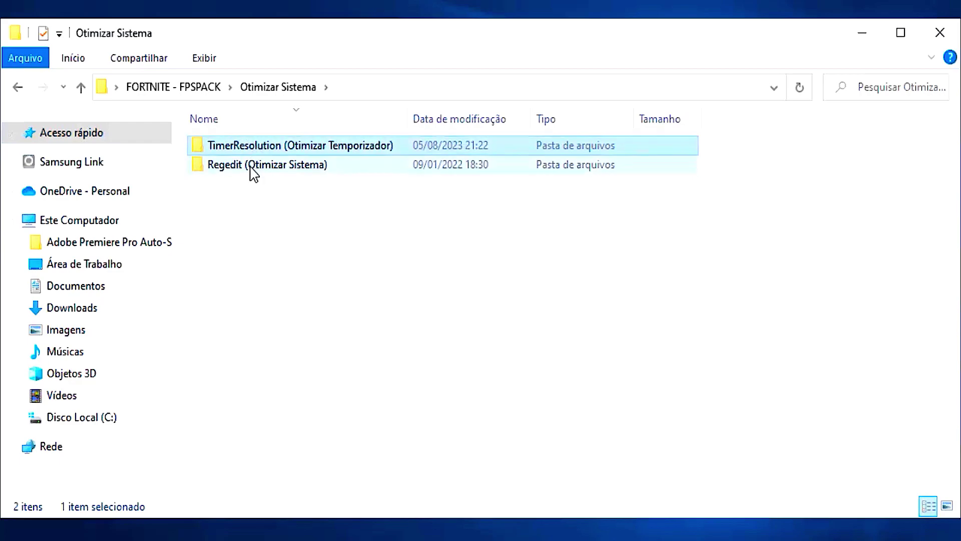
{"action": "double_click", "coordinate": [252, 165]}
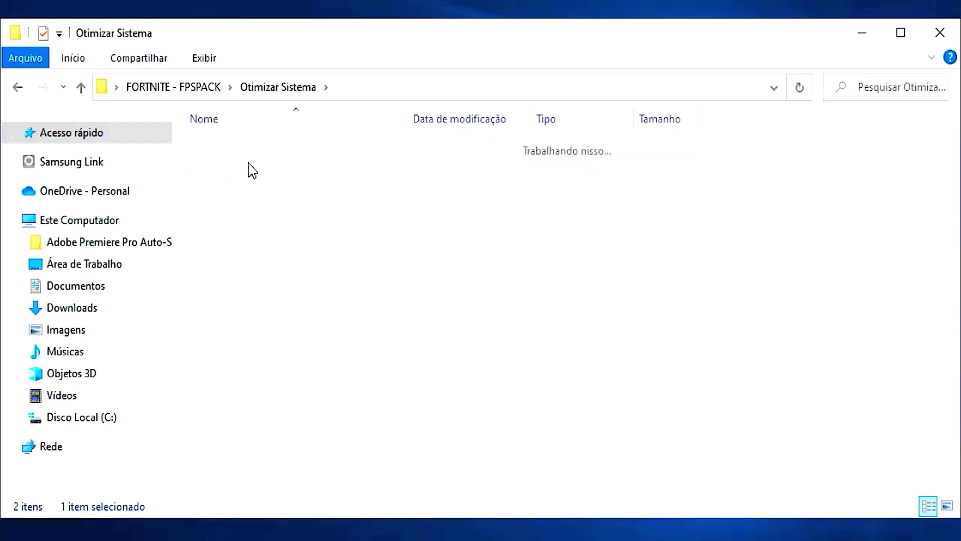
Step: Examine the registry files Fullscreen Fix, Otimização de Jogos and Otimização de Sistema in the Regedit (Otimizar Sistema) folder
{"action": "left_click", "coordinate": [243, 169]}
{"action": "left_click", "coordinate": [252, 184]}
{"action": "left_click", "coordinate": [253, 201]}
{"action": "left_click", "coordinate": [257, 167]}
{"action": "left_click", "coordinate": [253, 184]}
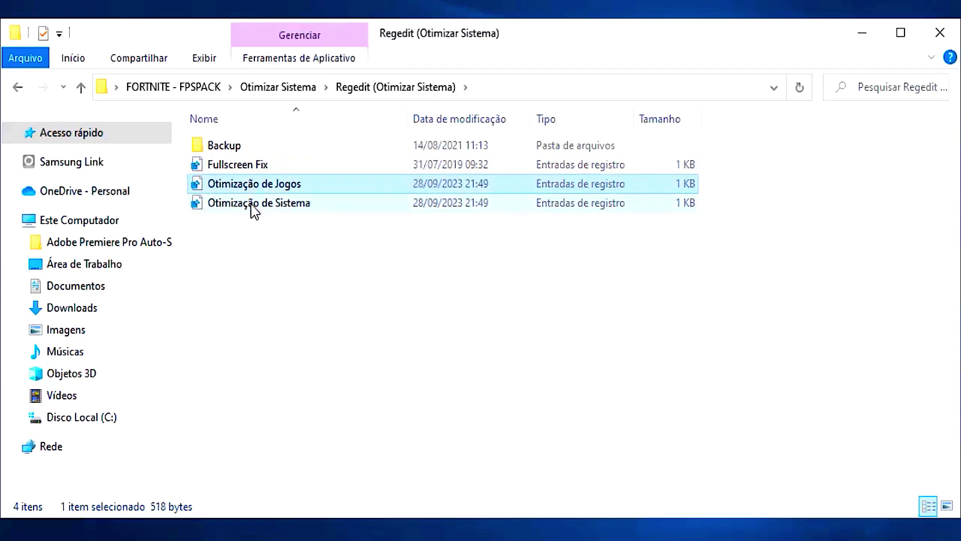
{"action": "left_click", "coordinate": [258, 165]}
{"action": "left_click", "coordinate": [260, 203]}
{"action": "left_click", "coordinate": [253, 165]}
{"action": "left_click", "coordinate": [254, 203]}
{"action": "left_click", "coordinate": [253, 185]}
{"action": "left_click", "coordinate": [256, 165]}
{"action": "left_click", "coordinate": [254, 203]}
{"action": "left_click", "coordinate": [254, 184]}
{"action": "left_click", "coordinate": [257, 165]}
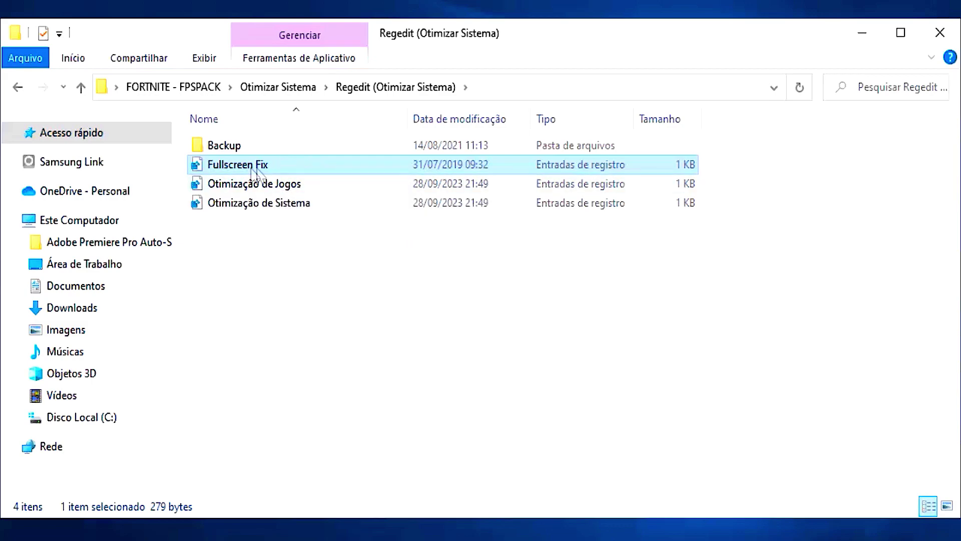
{"action": "left_click", "coordinate": [260, 184]}
{"action": "left_click", "coordinate": [265, 202]}
{"action": "left_click", "coordinate": [261, 165]}
{"action": "left_click", "coordinate": [268, 203]}
{"action": "left_click", "coordinate": [274, 165]}
{"action": "left_click", "coordinate": [276, 184]}
{"action": "left_click", "coordinate": [274, 203]}
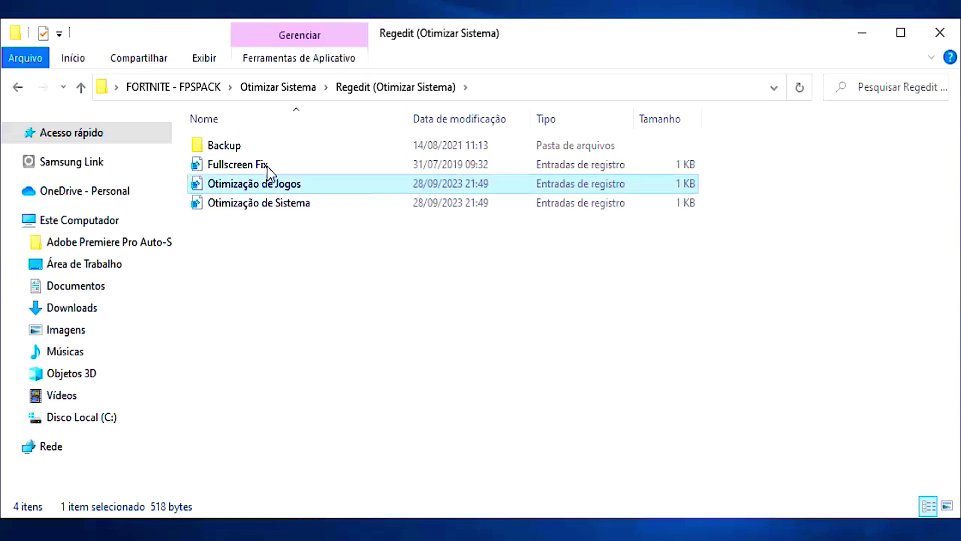
{"action": "left_click", "coordinate": [260, 166]}
{"action": "left_click", "coordinate": [284, 215]}
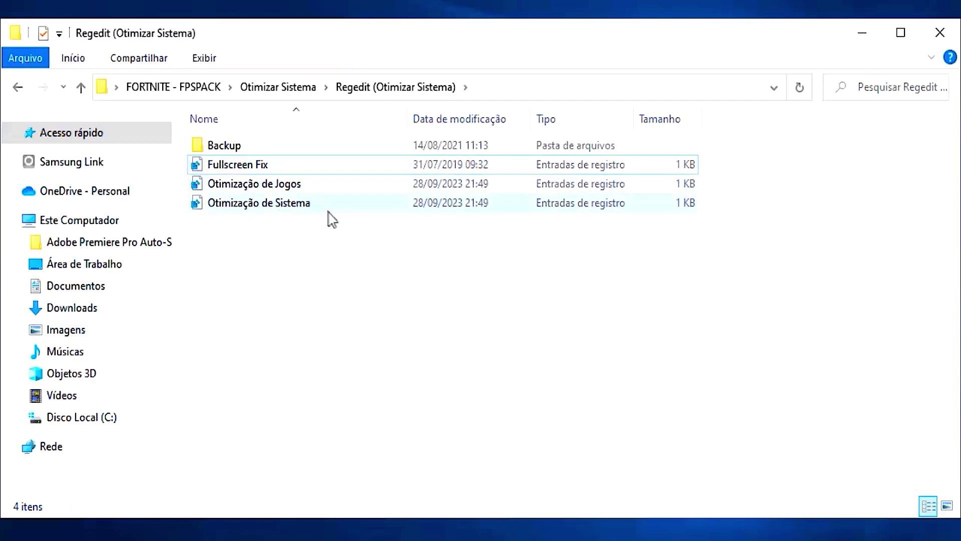
Step: Merge the Fullscreen Fix file into the Windows registry, accepting the security warning and closing the confirmation
{"action": "left_click", "coordinate": [248, 173]}
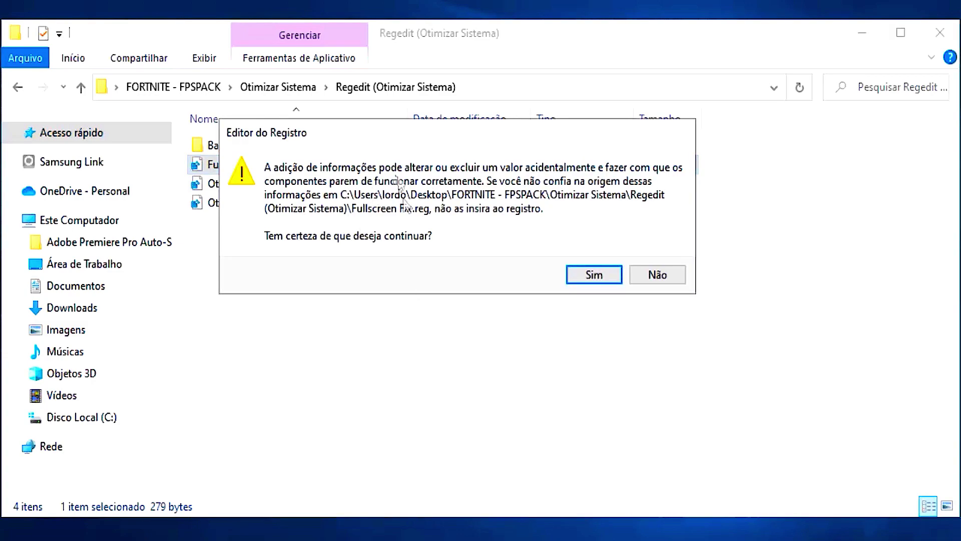
{"action": "left_click", "coordinate": [594, 279]}
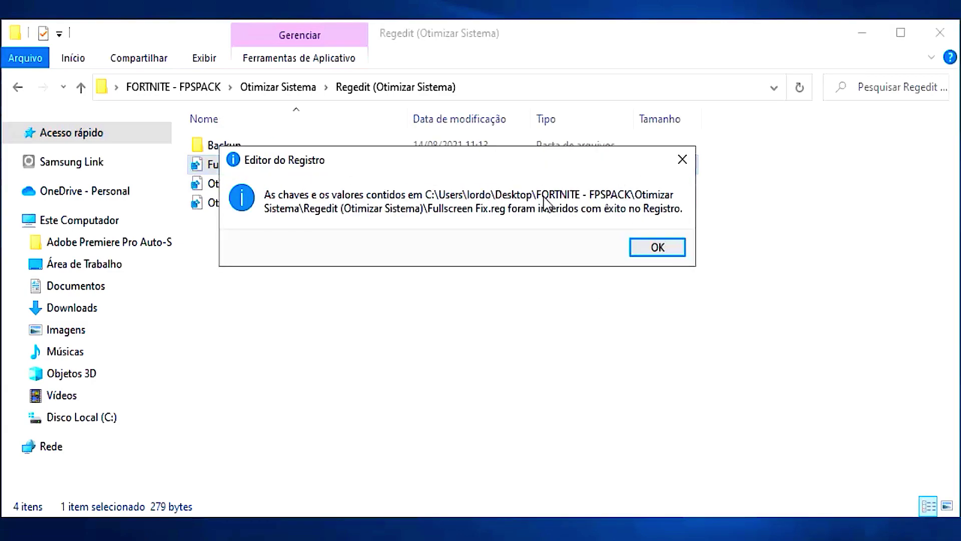
{"action": "left_click", "coordinate": [652, 248]}
{"action": "key", "text": "Down"}
{"action": "key", "text": "Down"}
{"action": "key", "text": "Up"}
{"action": "key", "text": "Up"}
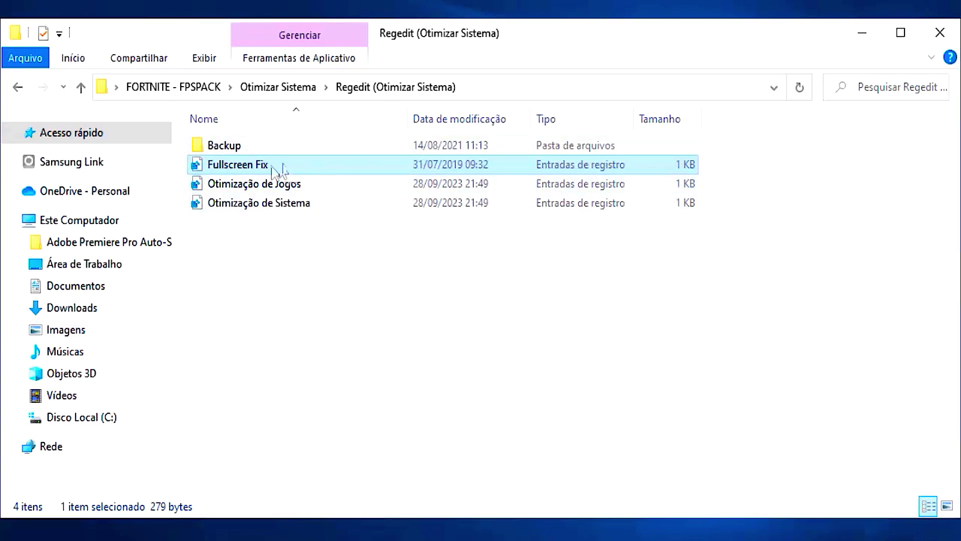
{"action": "left_click", "coordinate": [255, 183]}
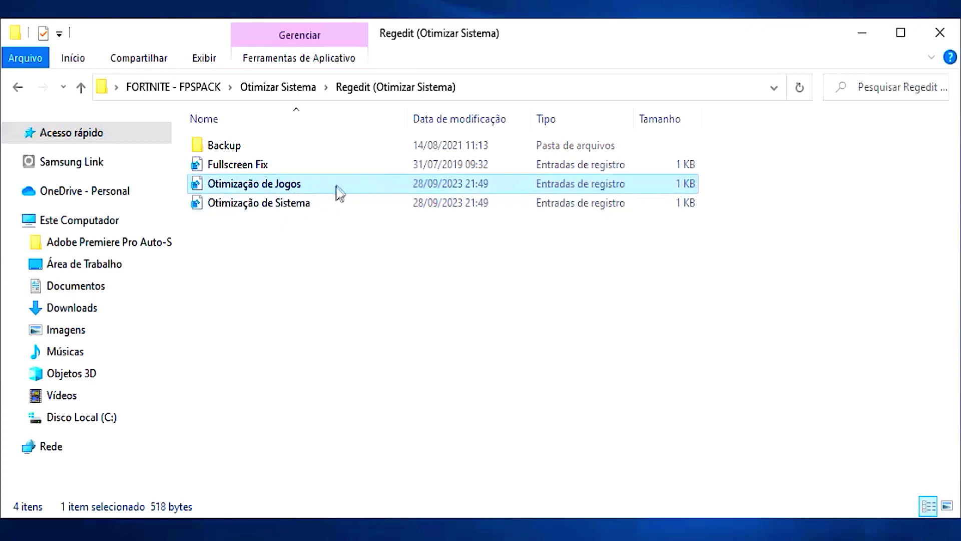
{"action": "left_click", "coordinate": [294, 223]}
Step: Open the Backup folder and look over its Fullscreen Fix, Otimização de Jogos and Otimização de Sistema registry files
{"action": "left_click", "coordinate": [234, 147]}
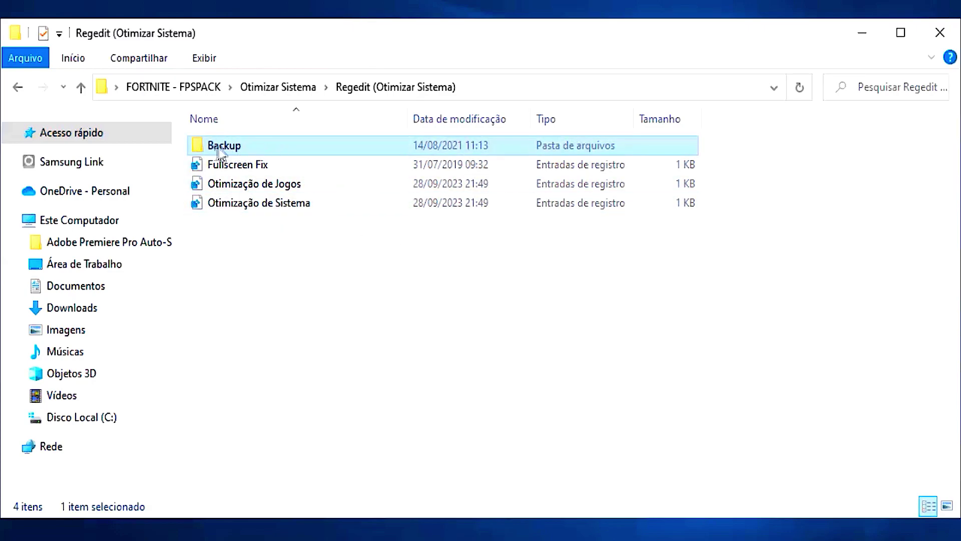
{"action": "double_click", "coordinate": [231, 149]}
{"action": "left_click", "coordinate": [230, 149]}
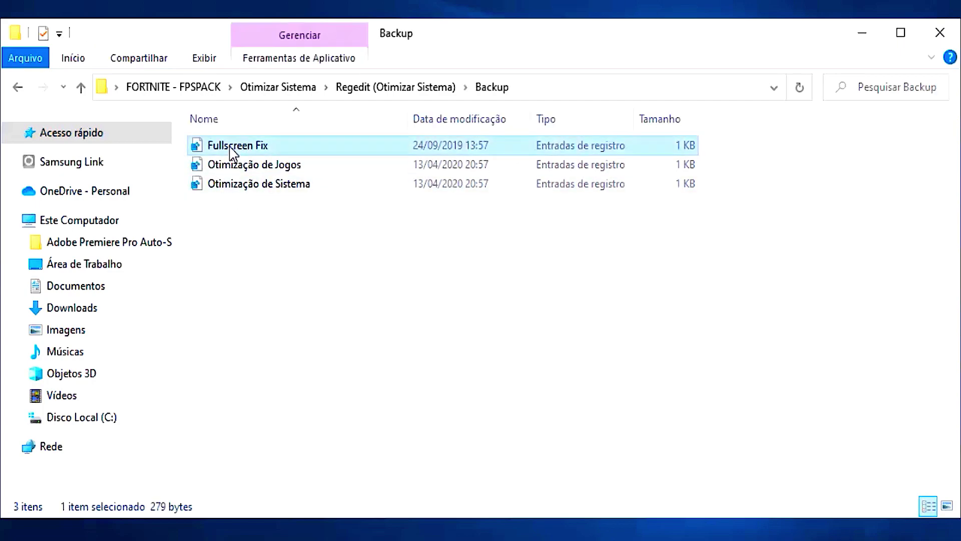
{"action": "key", "text": "Down"}
{"action": "key", "text": "Down"}
{"action": "key", "text": "Up"}
{"action": "key", "text": "Up"}
{"action": "key", "text": "Down"}
{"action": "key", "text": "Down"}
{"action": "key", "text": "Up"}
{"action": "key", "text": "Up"}
{"action": "key", "text": "Down"}
{"action": "key", "text": "Down"}
{"action": "key", "text": "Up"}
{"action": "key", "text": "Up"}
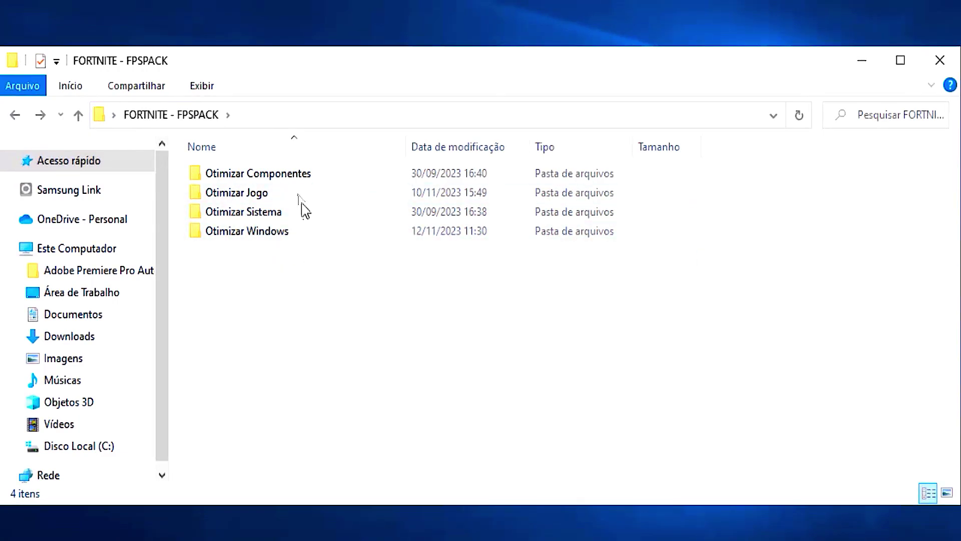
Step: Open the MSI (Otimizar Placa de Vídeo) folder inside Otimizar Componentes and launch the MSI Mode application
{"action": "left_click", "coordinate": [275, 175]}
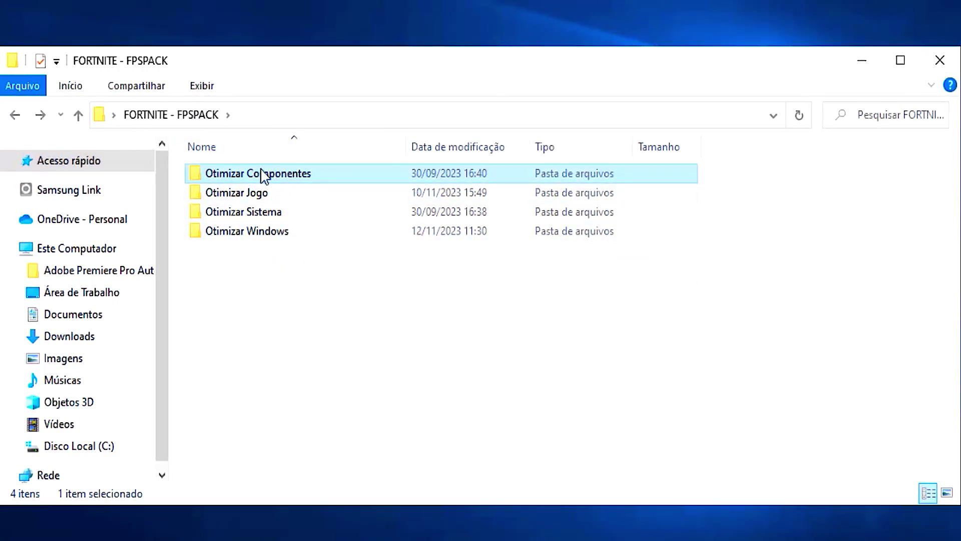
{"action": "double_click", "coordinate": [262, 174]}
{"action": "left_click", "coordinate": [279, 196]}
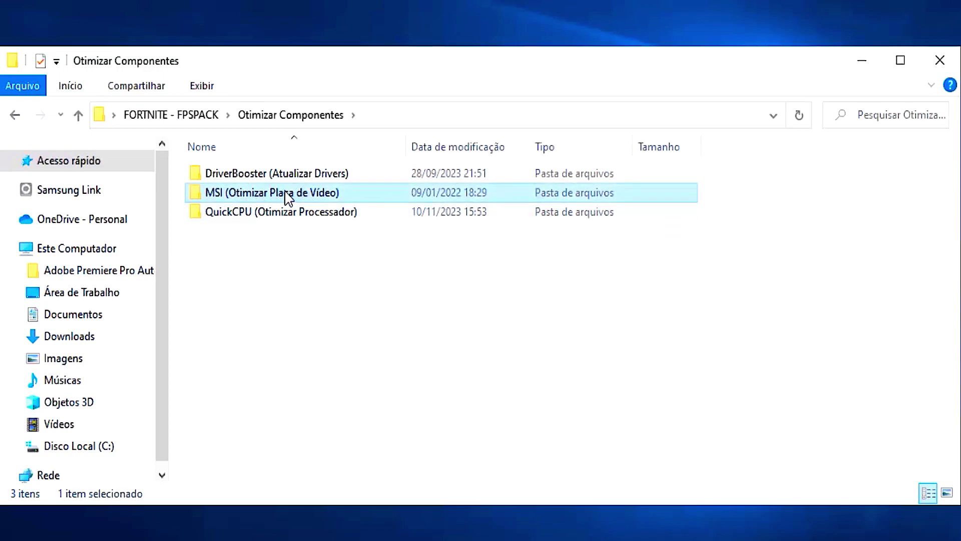
{"action": "double_click", "coordinate": [286, 198]}
{"action": "left_click", "coordinate": [241, 181]}
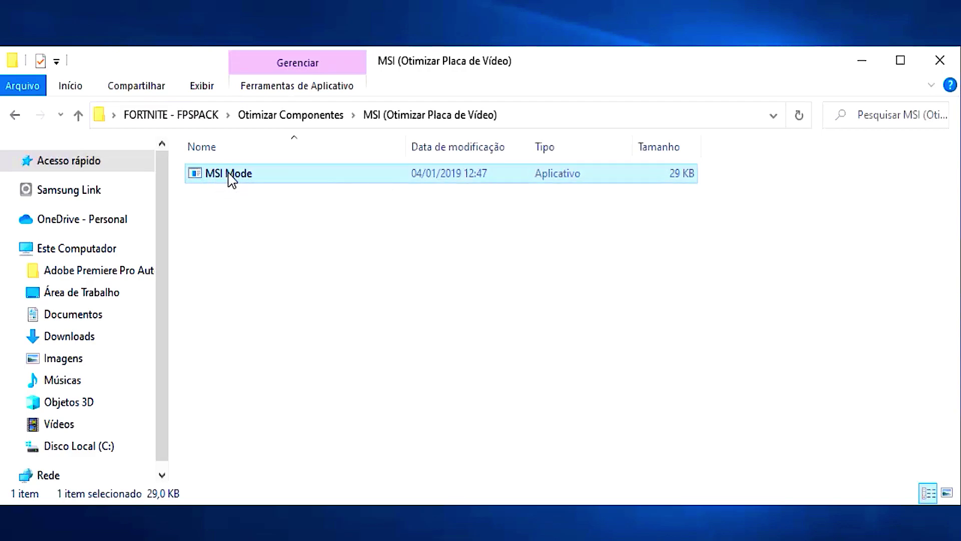
{"action": "right_click", "coordinate": [229, 178]}
{"action": "left_click", "coordinate": [310, 148]}
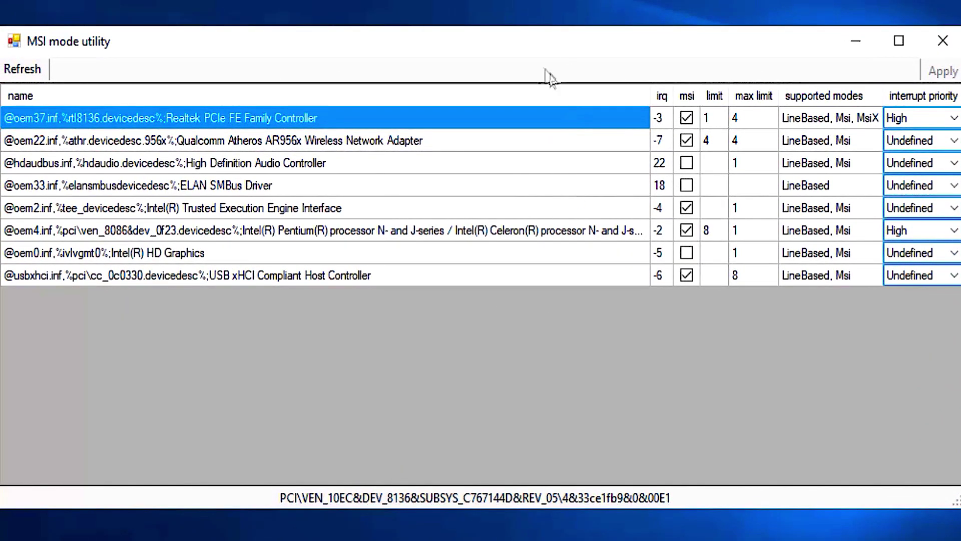
Step: Enable MSI mode for the Intel(R) HD Graphics device and set its interrupt priority to High
{"action": "left_click", "coordinate": [223, 251]}
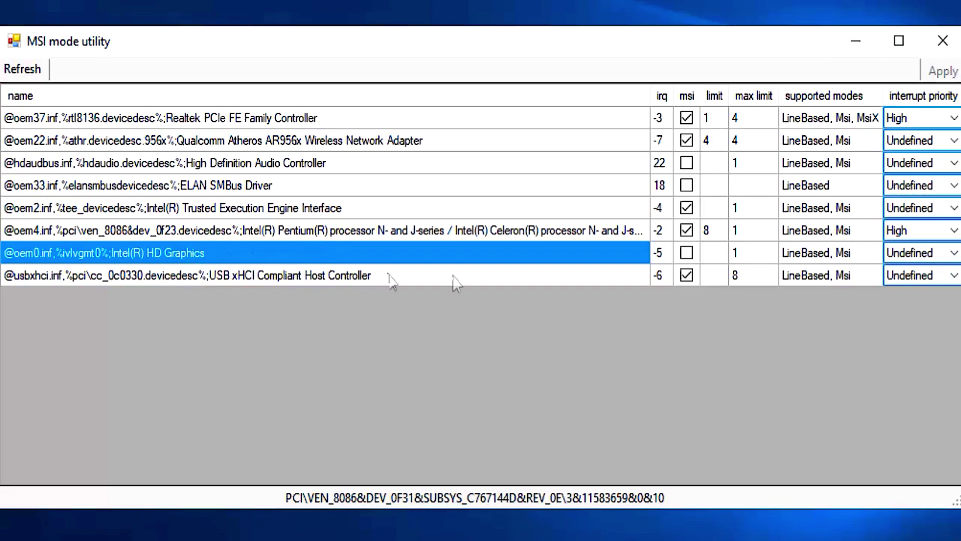
{"action": "left_click", "coordinate": [687, 253]}
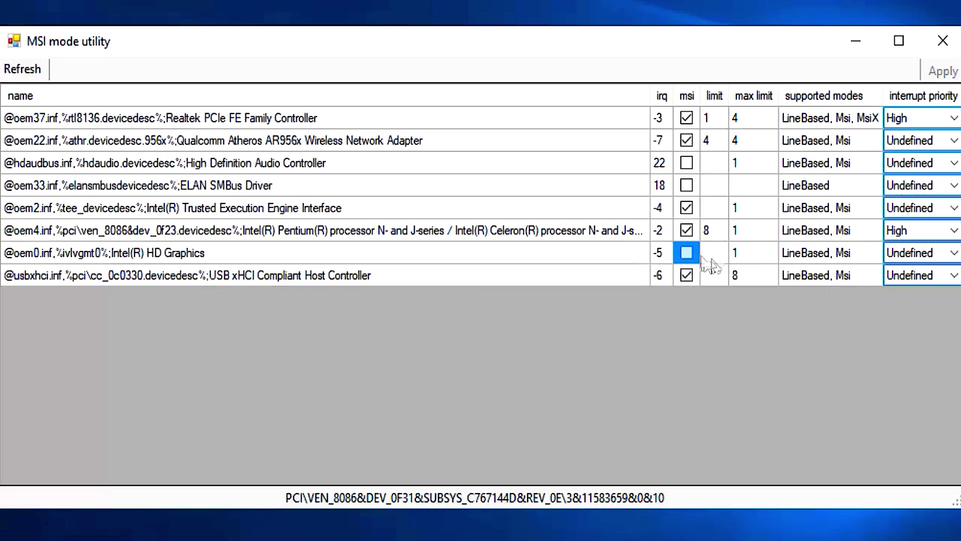
{"action": "left_click", "coordinate": [952, 258]}
{"action": "left_click", "coordinate": [909, 312]}
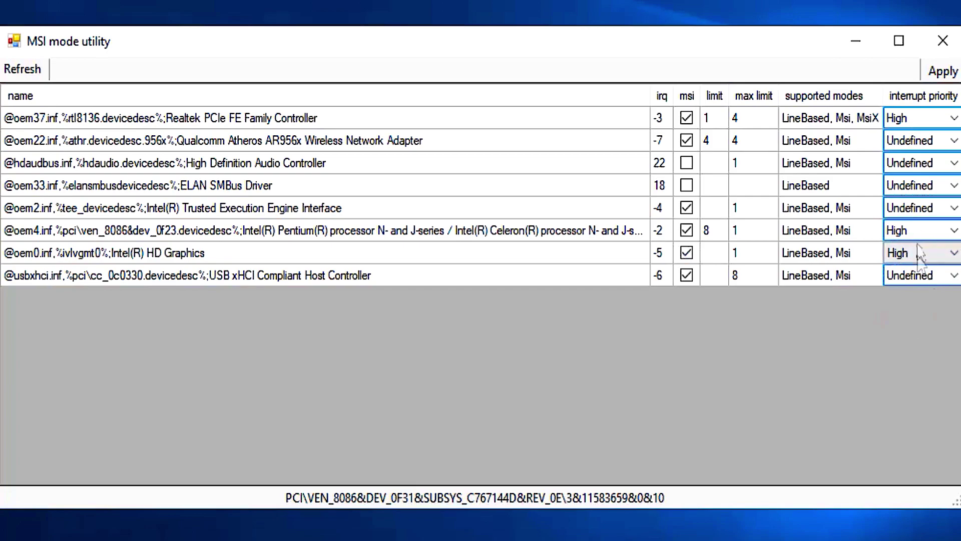
{"action": "left_click", "coordinate": [791, 253]}
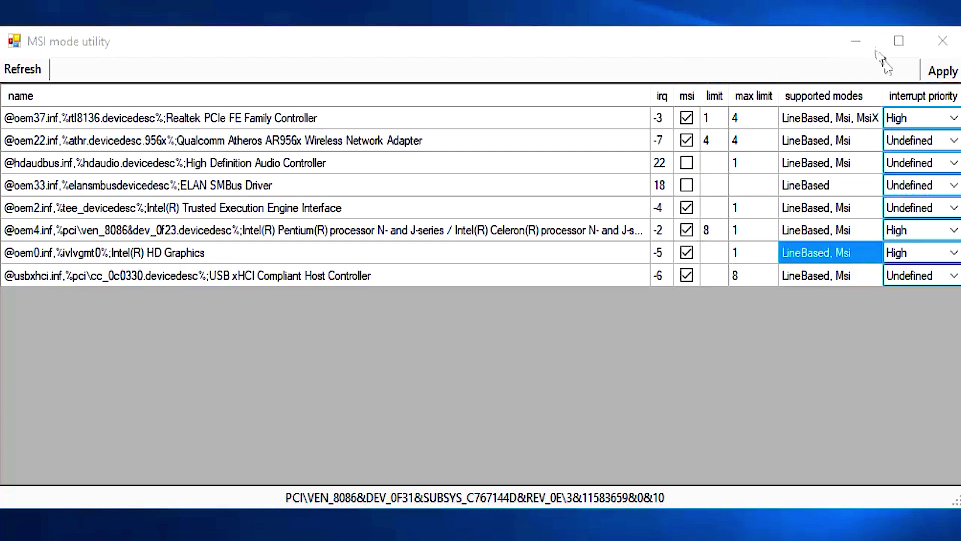
Step: Apply the device changes and close the MSI mode utility
{"action": "left_click", "coordinate": [942, 70]}
{"action": "left_click", "coordinate": [940, 48]}
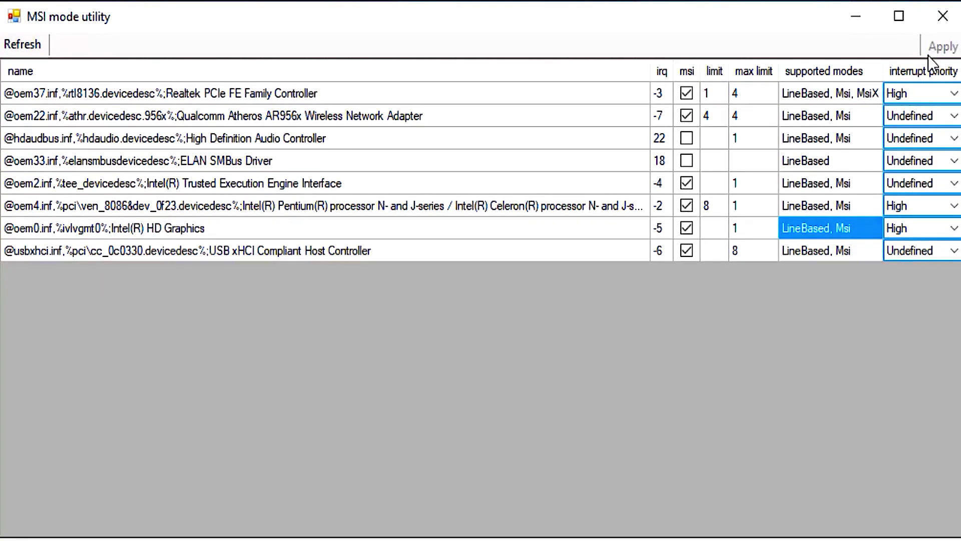
{"action": "left_click", "coordinate": [943, 16]}
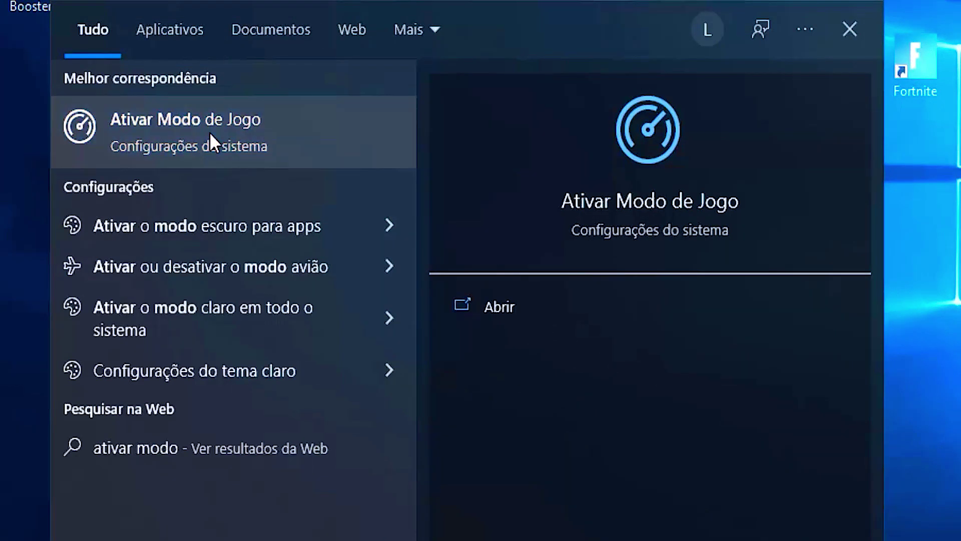
Step: Turn on Modo de Jogo in the Windows settings and open the related Configurações de elementos gráficos page
{"action": "key", "text": "Return"}
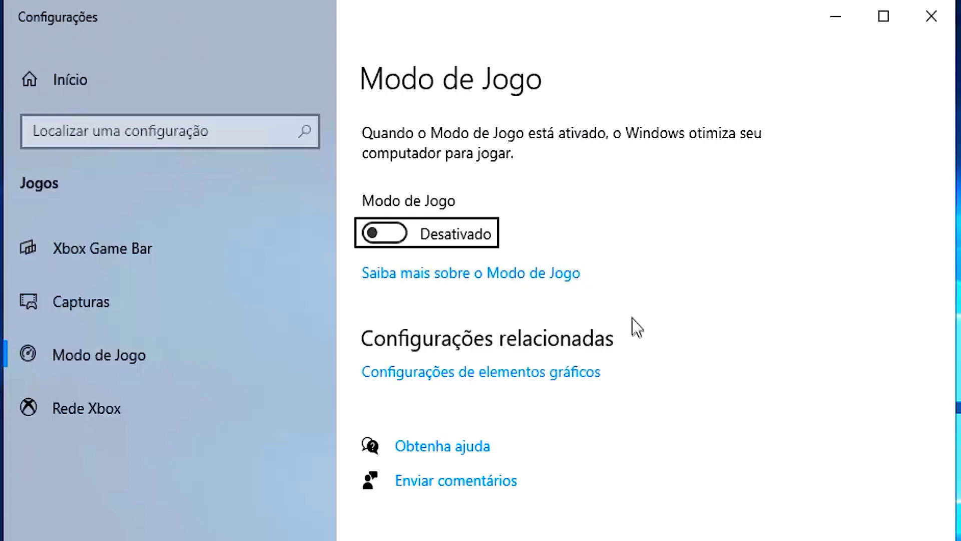
{"action": "left_click", "coordinate": [400, 235]}
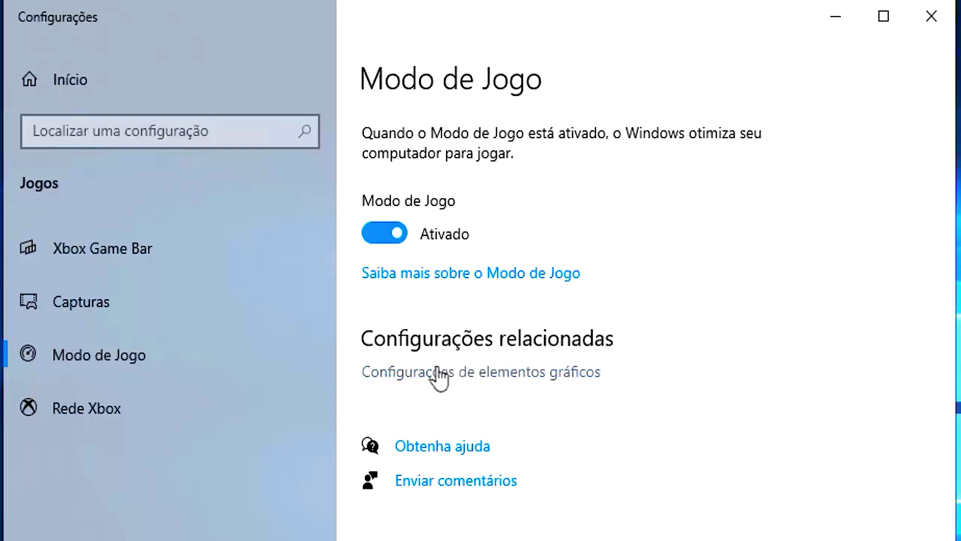
{"action": "left_click", "coordinate": [478, 378]}
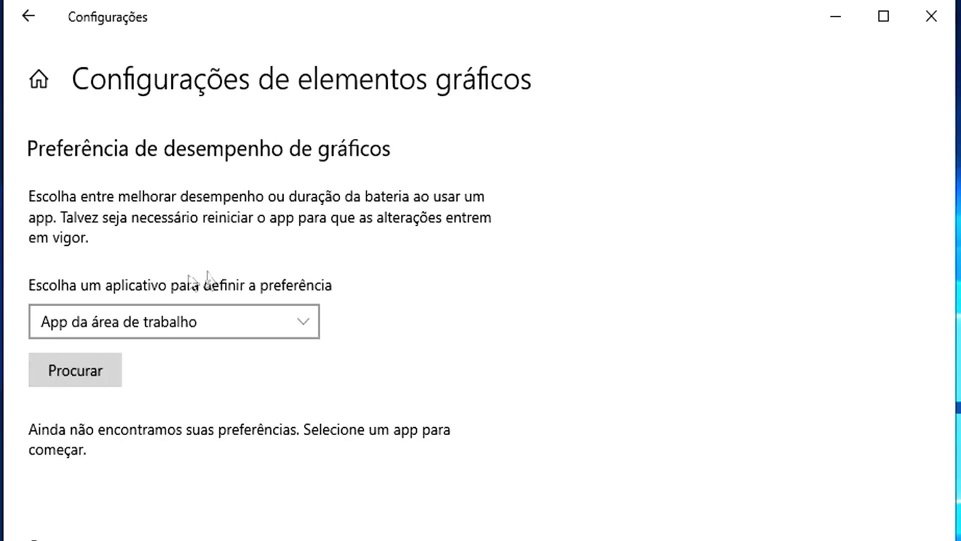
Step: Browse for a desktop app to set a graphics preference, opening the Epic Games folder in Arquivos de Programas on Disco Local (C:)
{"action": "left_click", "coordinate": [89, 380]}
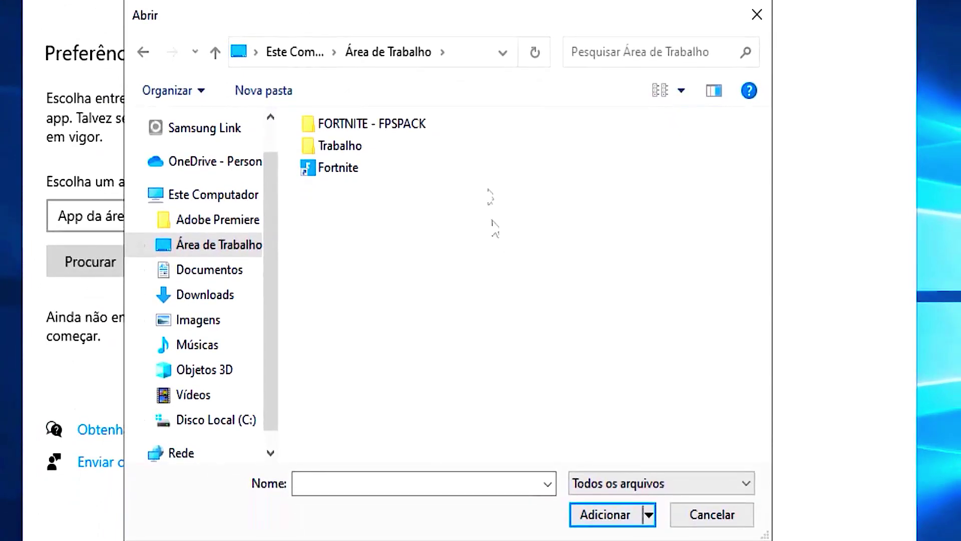
{"action": "left_click", "coordinate": [213, 426]}
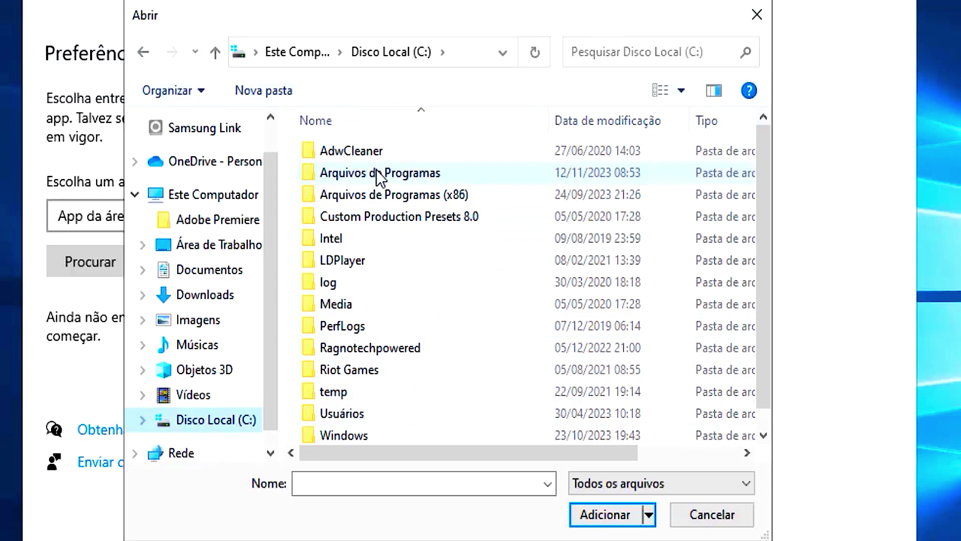
{"action": "left_click", "coordinate": [399, 177]}
{"action": "double_click", "coordinate": [403, 172]}
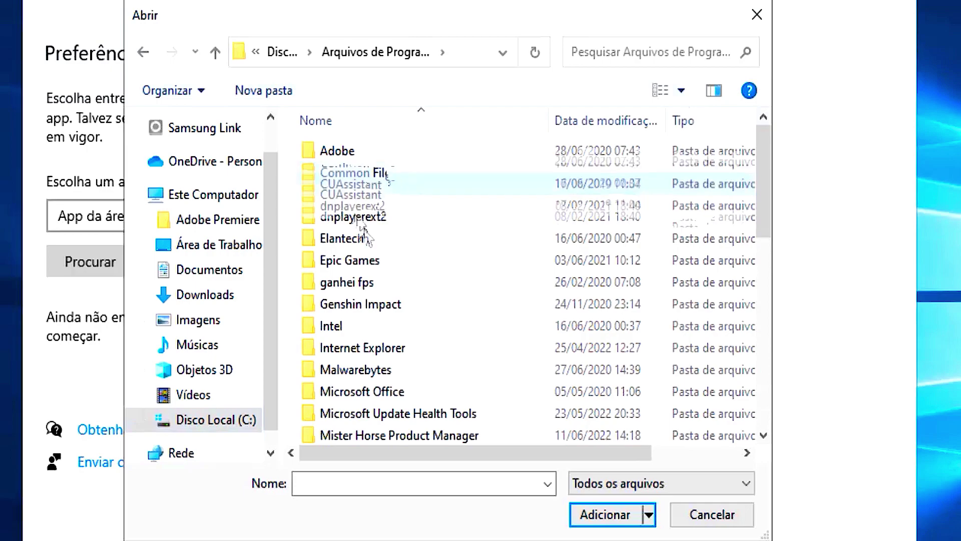
{"action": "left_click", "coordinate": [375, 265]}
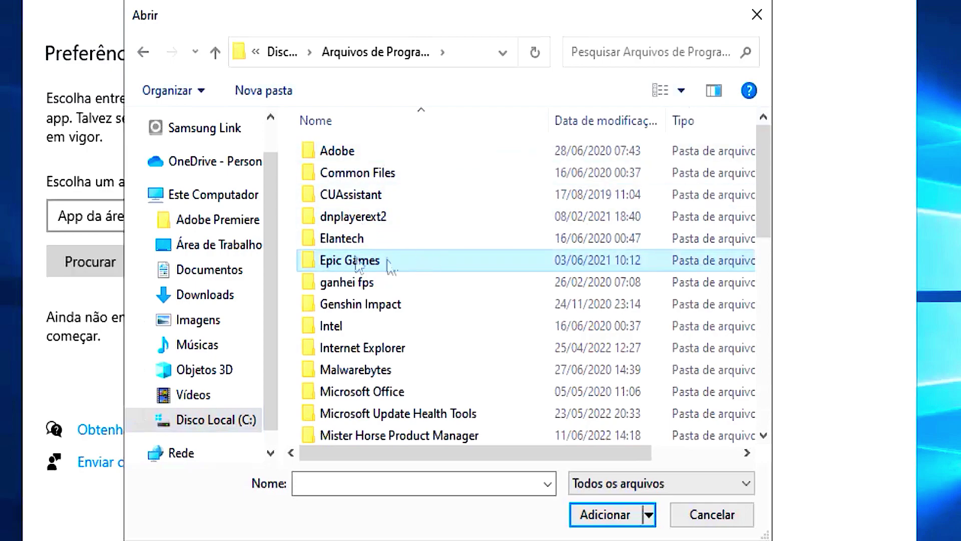
{"action": "double_click", "coordinate": [403, 263]}
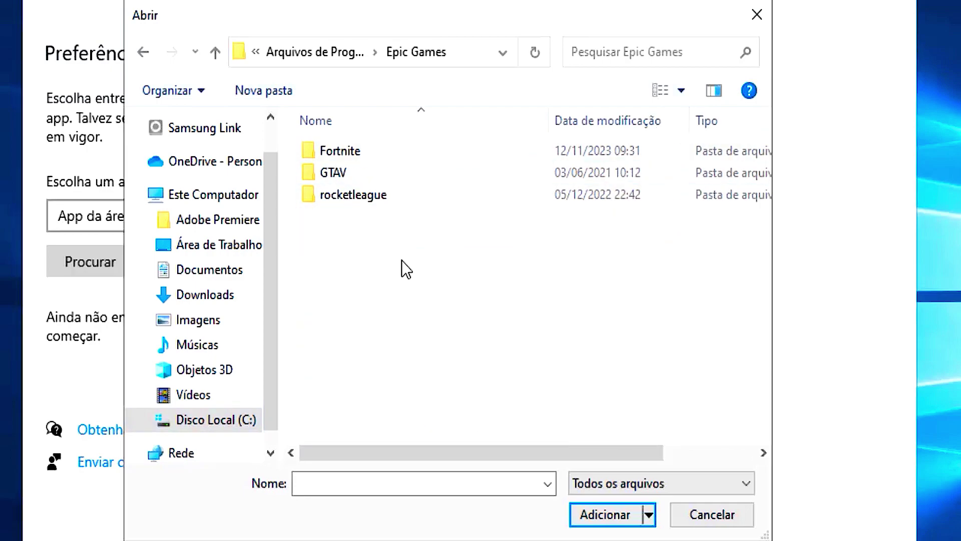
Step: Add the FortniteClient-Win64-Shipping application from the Fortnite > FortniteGame > Binaries > Win64 folder to the graphics preference list
{"action": "double_click", "coordinate": [335, 151]}
{"action": "double_click", "coordinate": [332, 220]}
{"action": "left_click", "coordinate": [352, 153]}
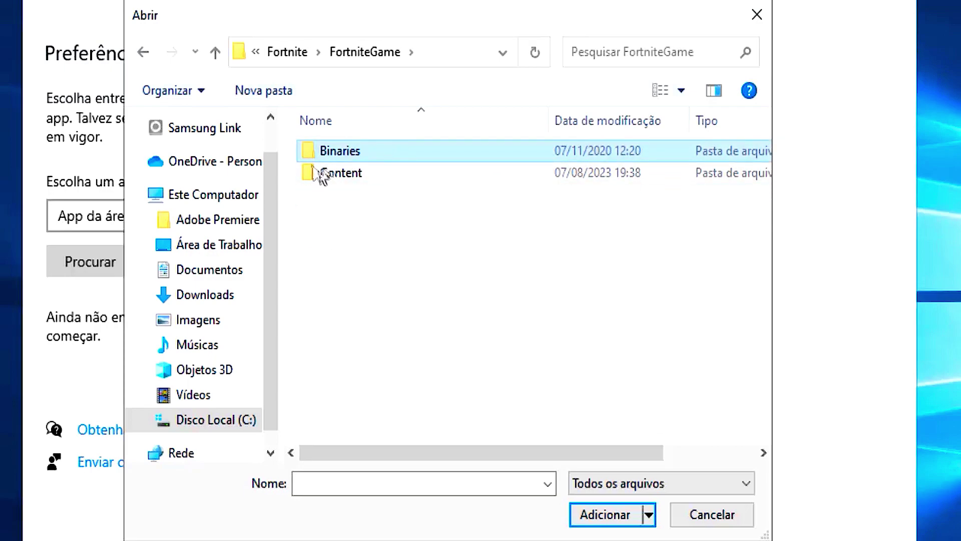
{"action": "double_click", "coordinate": [344, 154]}
{"action": "left_click", "coordinate": [331, 177]}
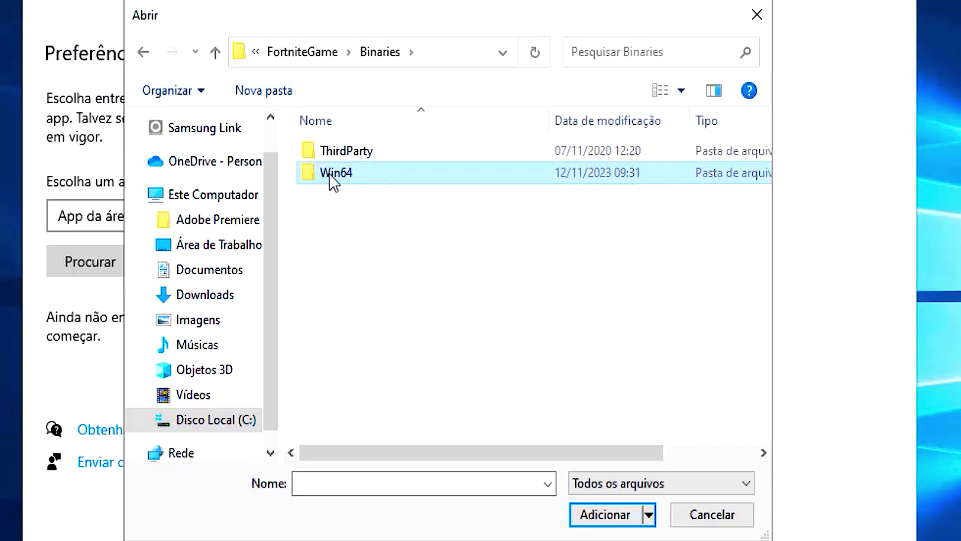
{"action": "double_click", "coordinate": [330, 176]}
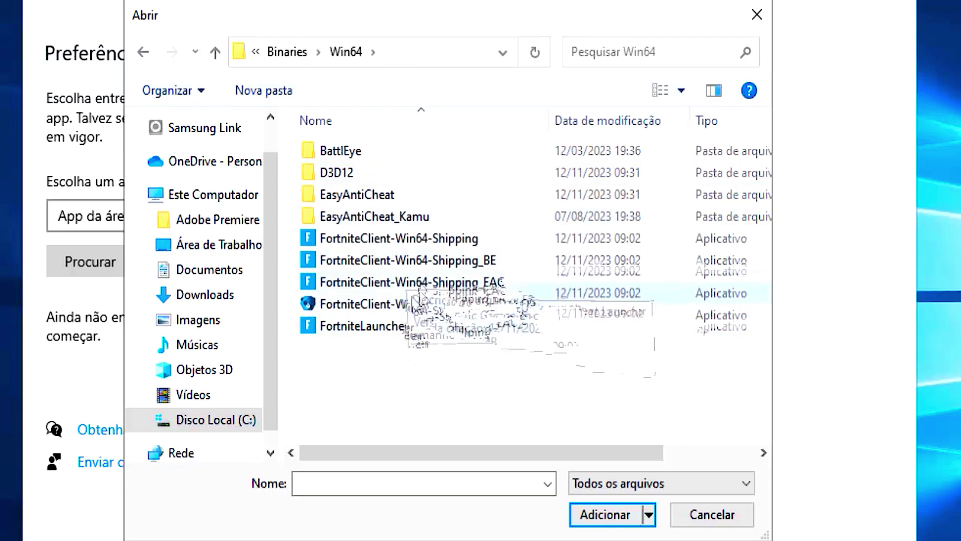
{"action": "left_click", "coordinate": [432, 240]}
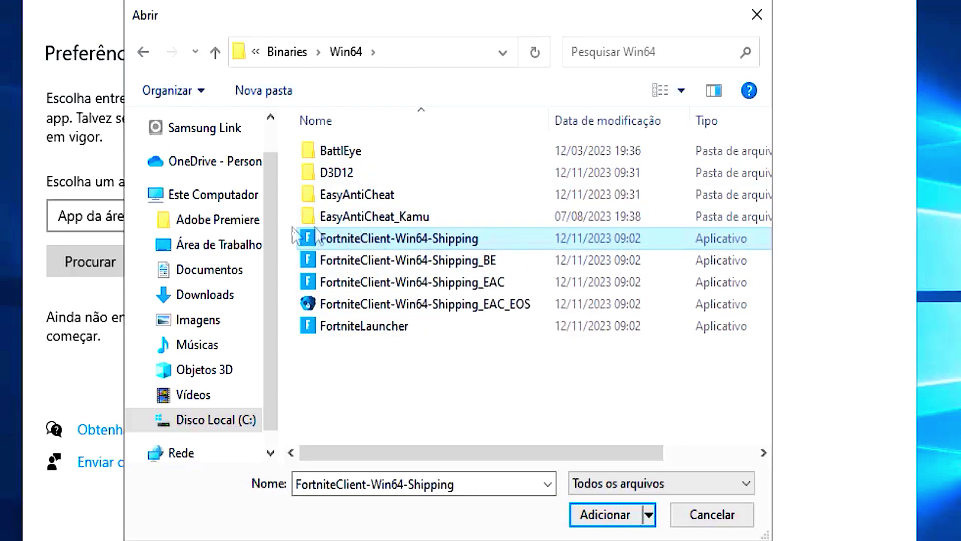
{"action": "left_click_drag", "start_coordinate": [440, 451], "coordinate": [370, 450]}
{"action": "double_click", "coordinate": [356, 247]}
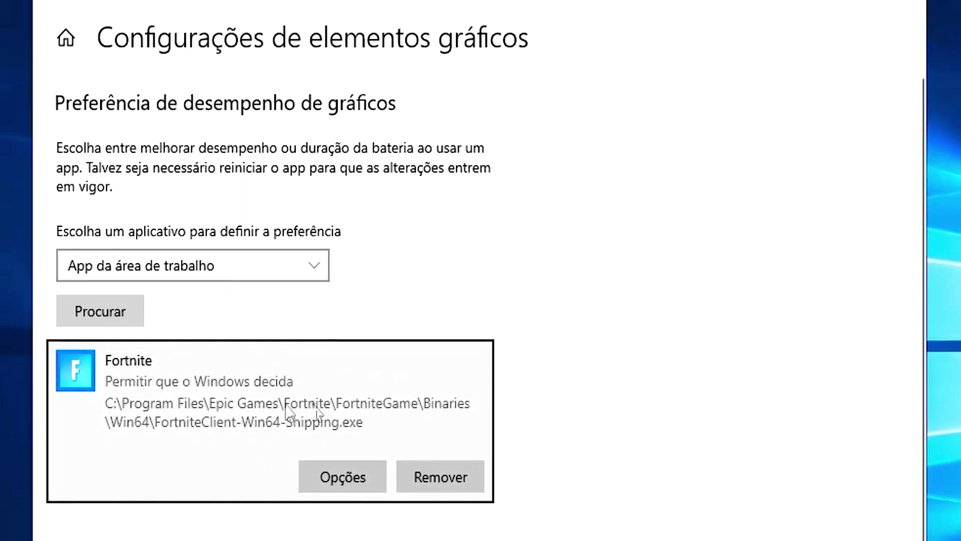
Step: Set Fortnite's graphics preference to Alto desempenho and save it
{"action": "left_click", "coordinate": [339, 476]}
{"action": "left_click", "coordinate": [346, 359]}
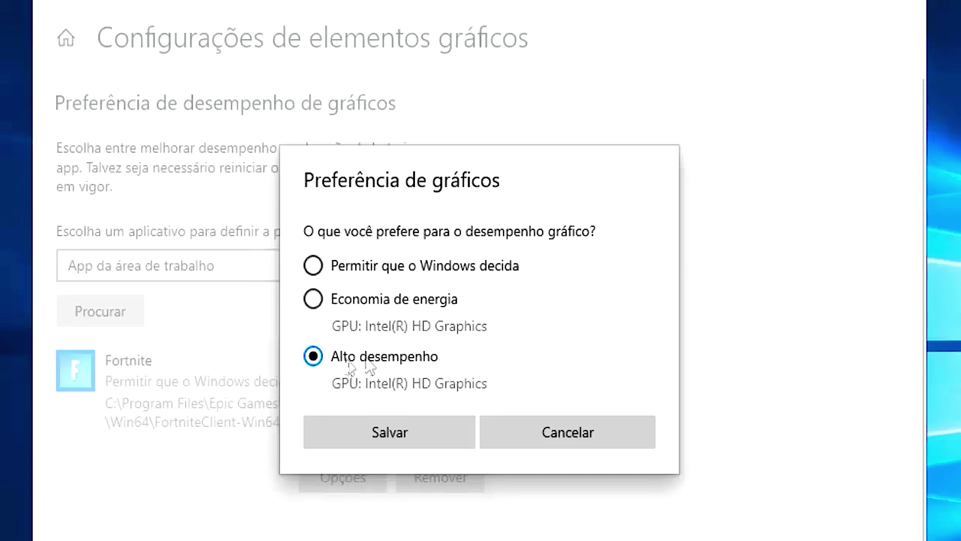
{"action": "left_click", "coordinate": [378, 431]}
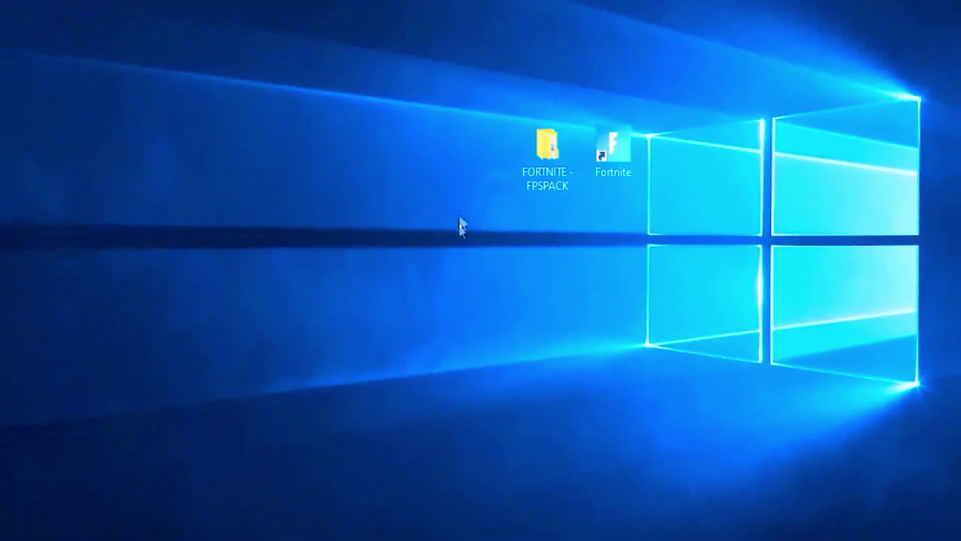
Step: Launch the QuickCpuSetup-4.8.0.0-x64 installer from FORTNITE - FPSPACK > Otimizar Componentes > QuickCPU (Otimizar Processador)
{"action": "double_click", "coordinate": [547, 176]}
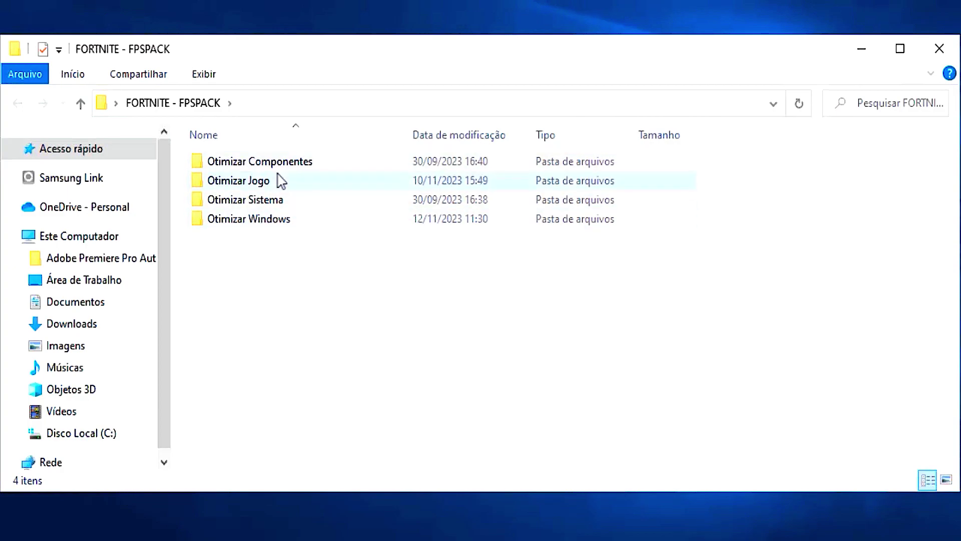
{"action": "left_click", "coordinate": [309, 162]}
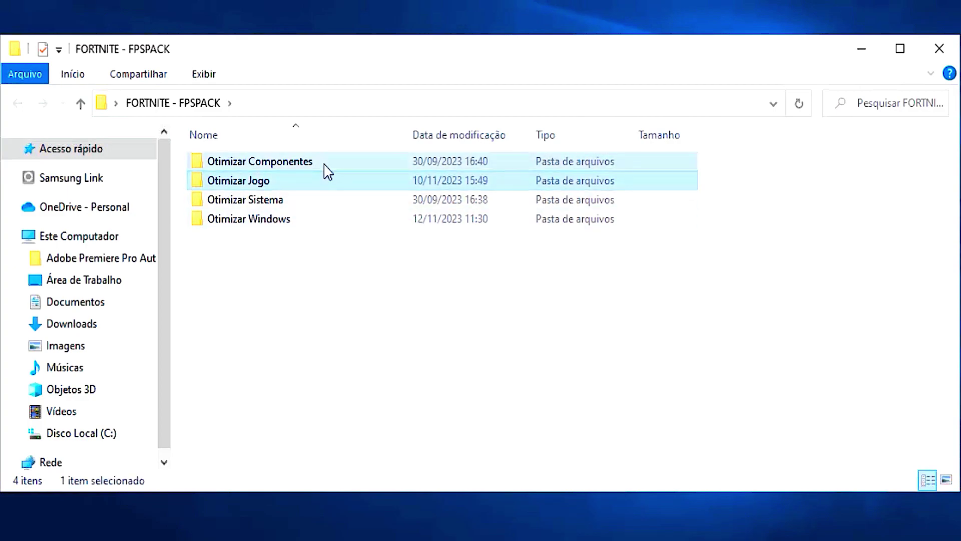
{"action": "double_click", "coordinate": [300, 169]}
{"action": "left_click", "coordinate": [326, 198]}
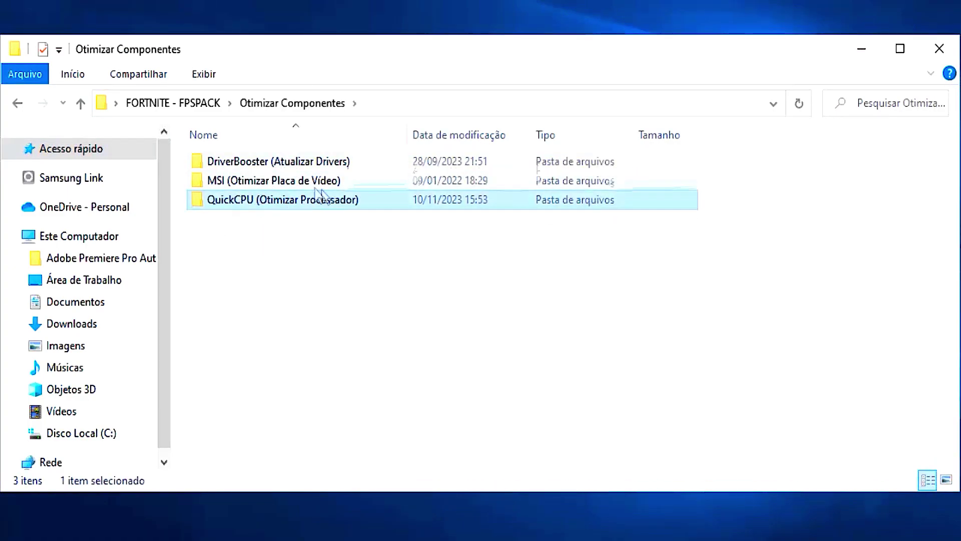
{"action": "double_click", "coordinate": [273, 201]}
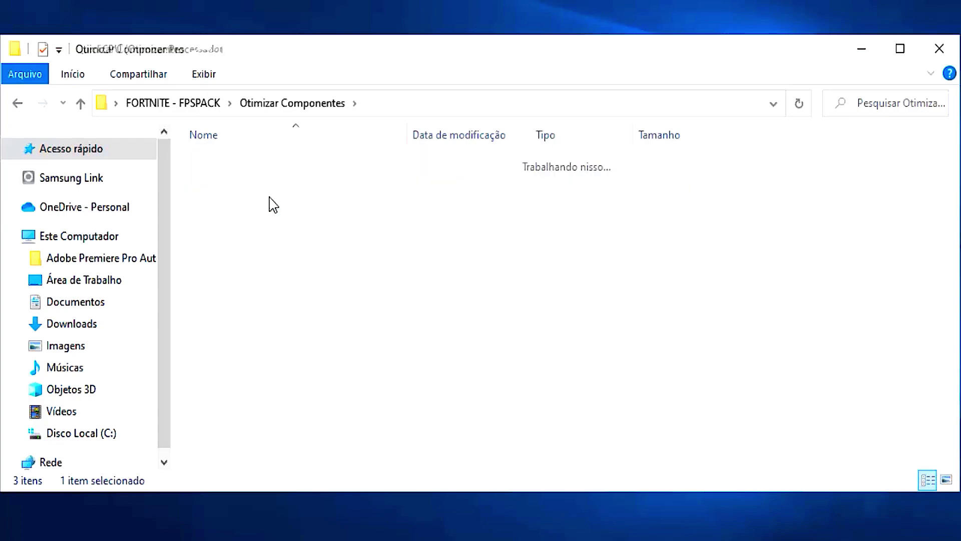
{"action": "left_click", "coordinate": [273, 165]}
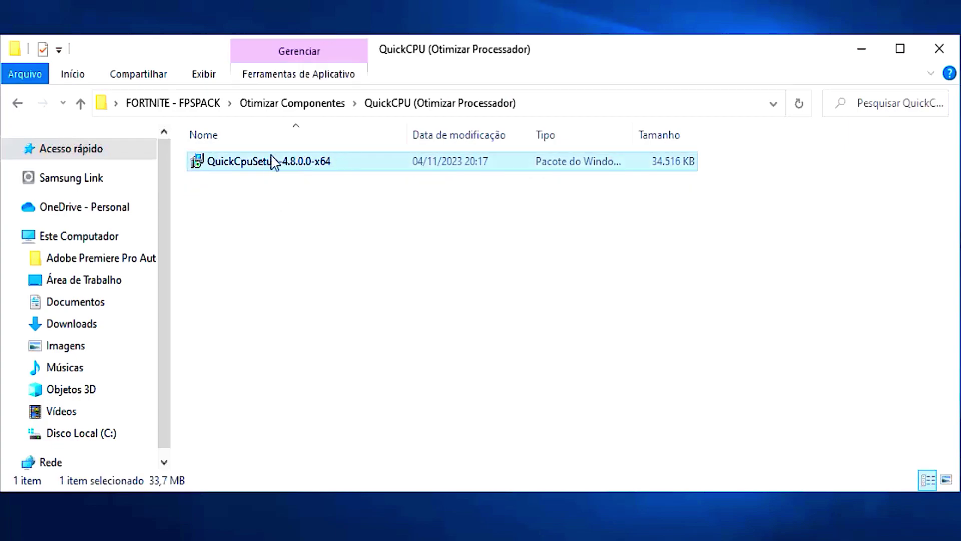
{"action": "left_click", "coordinate": [244, 165]}
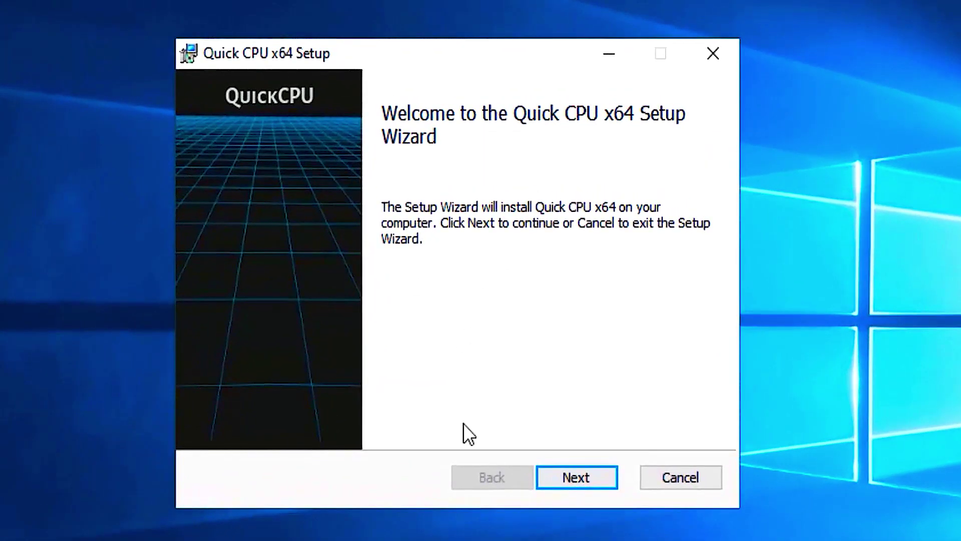
Step: Accept the license agreement and install Quick CPU x64 to the default folder C:\Program Files\QuickCPU\
{"action": "left_click", "coordinate": [562, 484]}
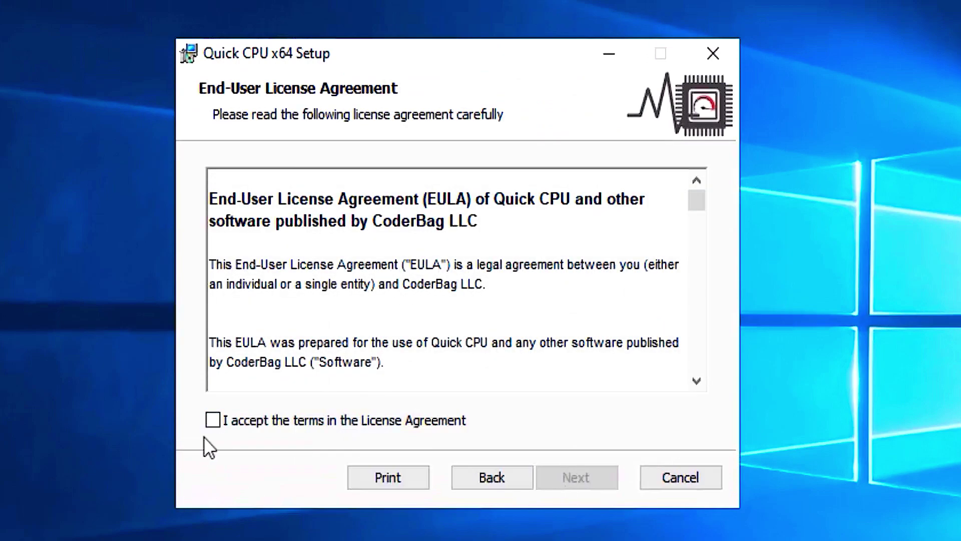
{"action": "left_click", "coordinate": [212, 421]}
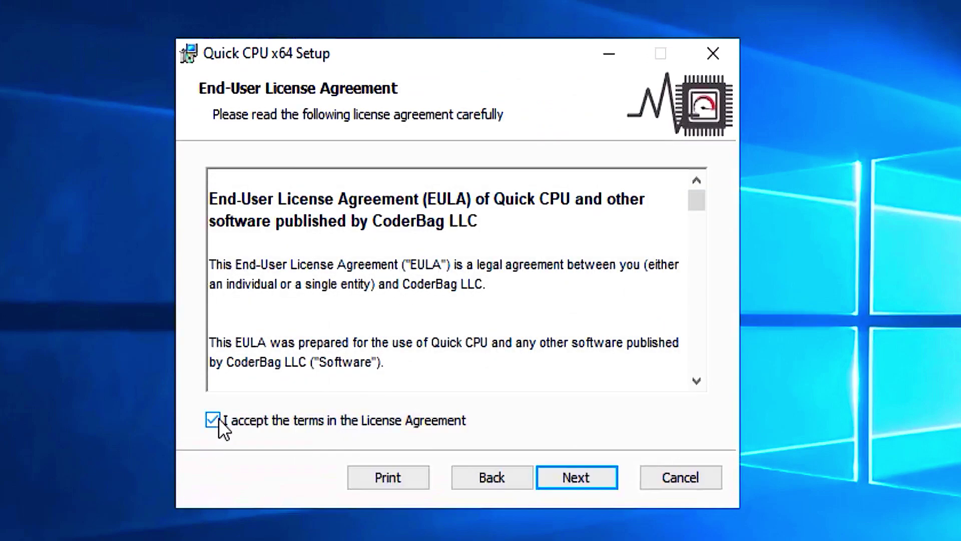
{"action": "left_click", "coordinate": [562, 477]}
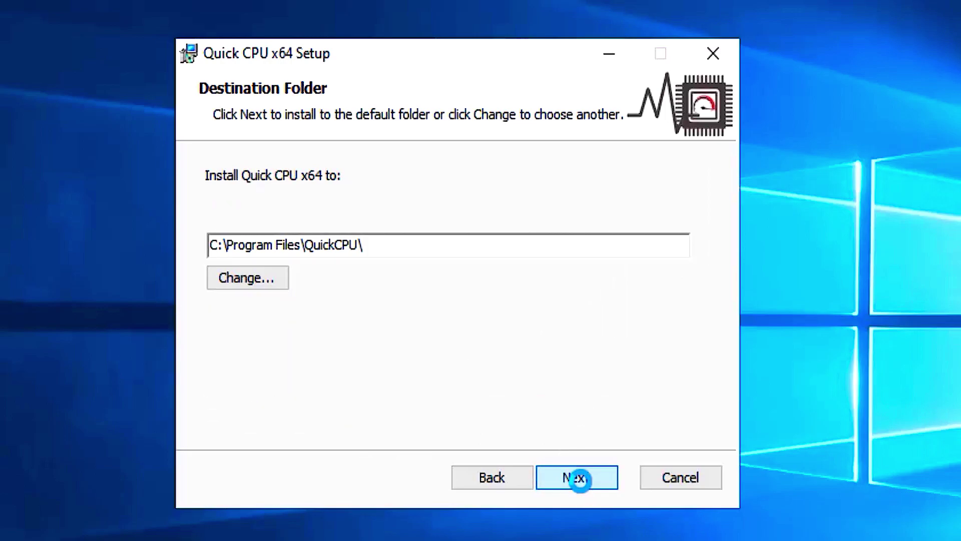
{"action": "left_click", "coordinate": [580, 479]}
{"action": "left_click", "coordinate": [571, 477]}
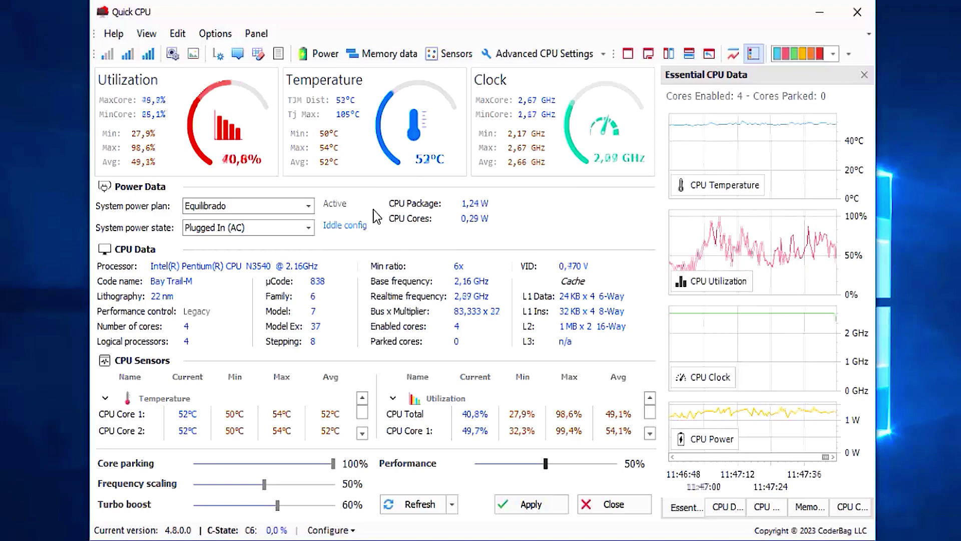
Step: Choose the Maximum performance preset in Quick CPU and accept its changes, including activating the QuickCpu power plan
{"action": "left_click", "coordinate": [127, 55]}
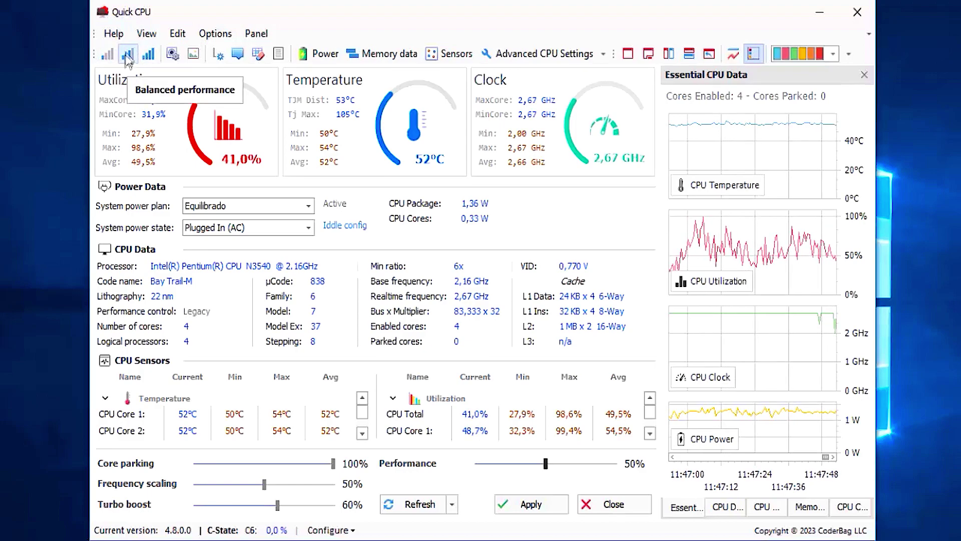
{"action": "left_click", "coordinate": [149, 56]}
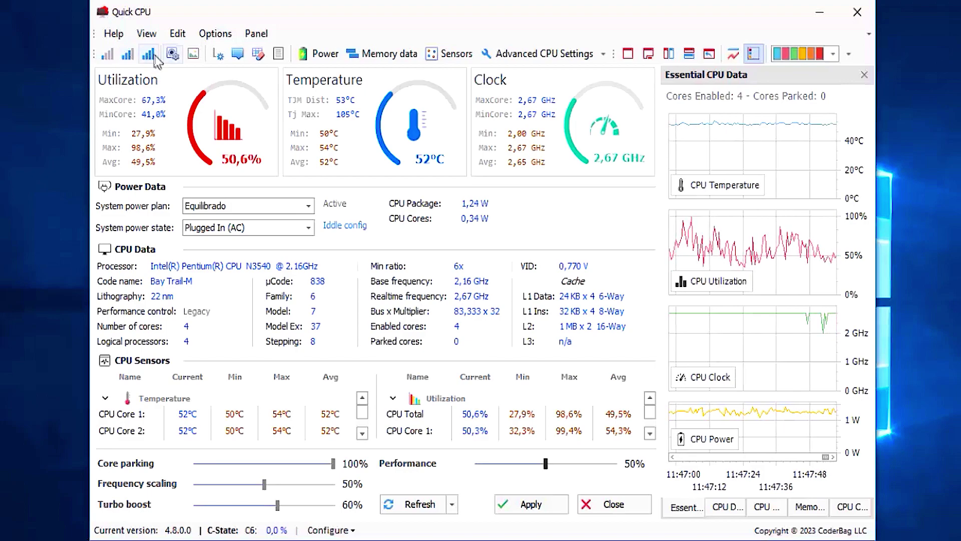
{"action": "left_click", "coordinate": [153, 58]}
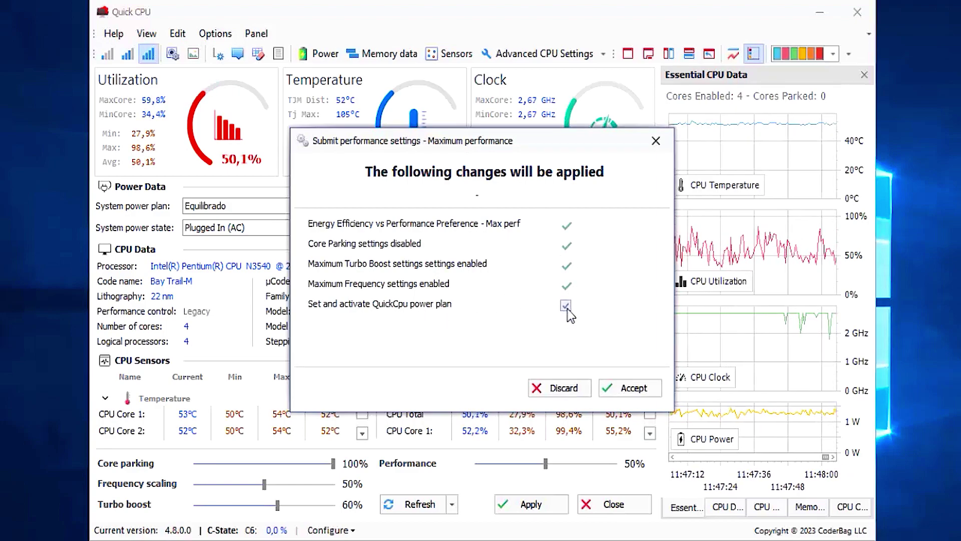
{"action": "left_click", "coordinate": [635, 390]}
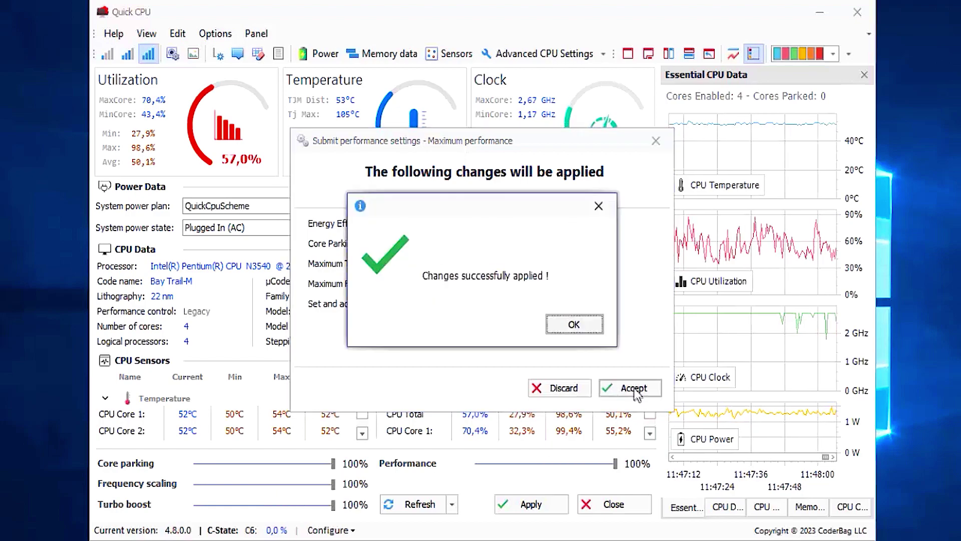
{"action": "left_click", "coordinate": [566, 326]}
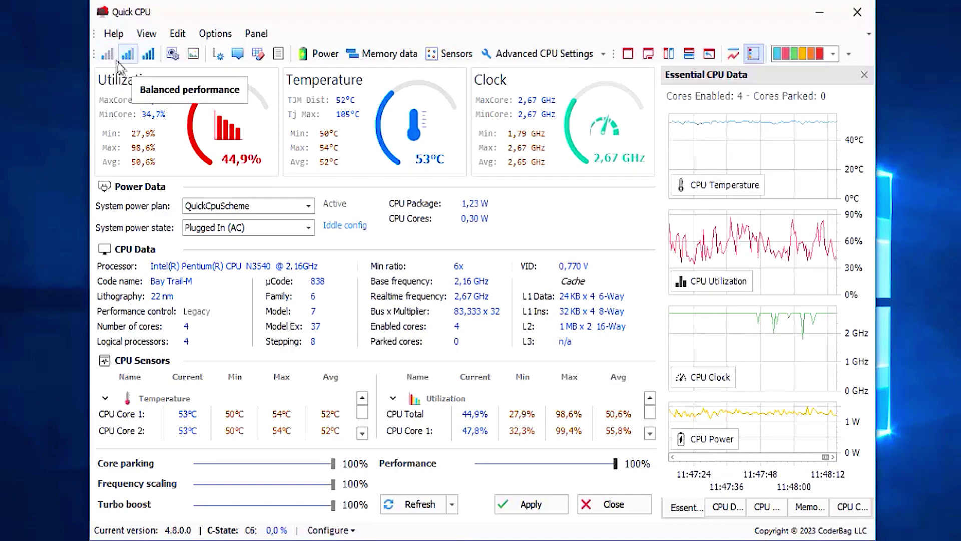
Step: Apply the Quick CPU settings and close the program
{"action": "left_click", "coordinate": [546, 506]}
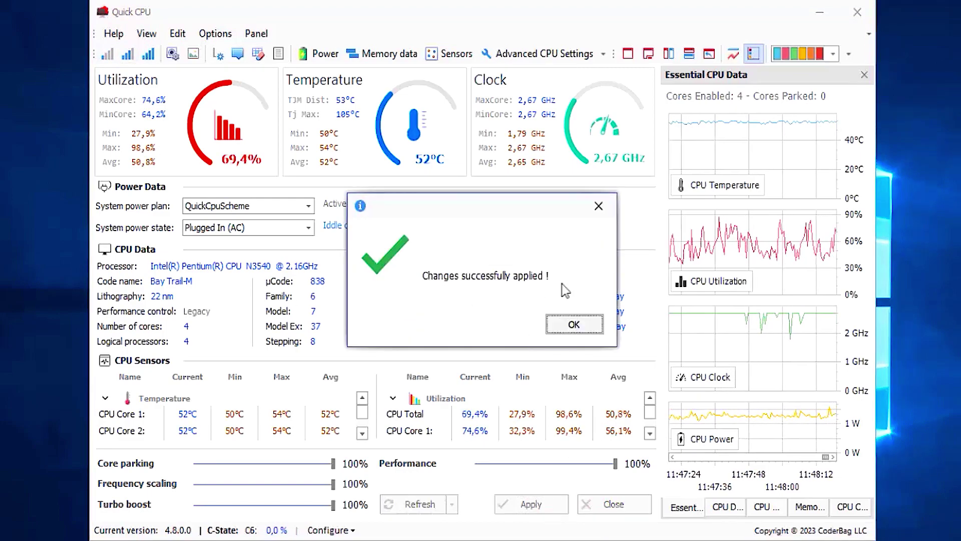
{"action": "left_click", "coordinate": [572, 326]}
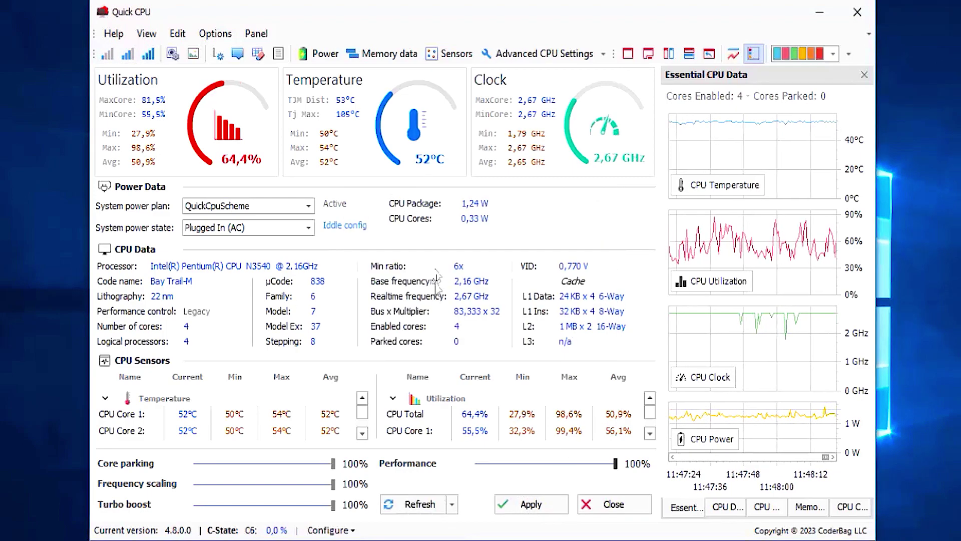
{"action": "left_click", "coordinate": [857, 12]}
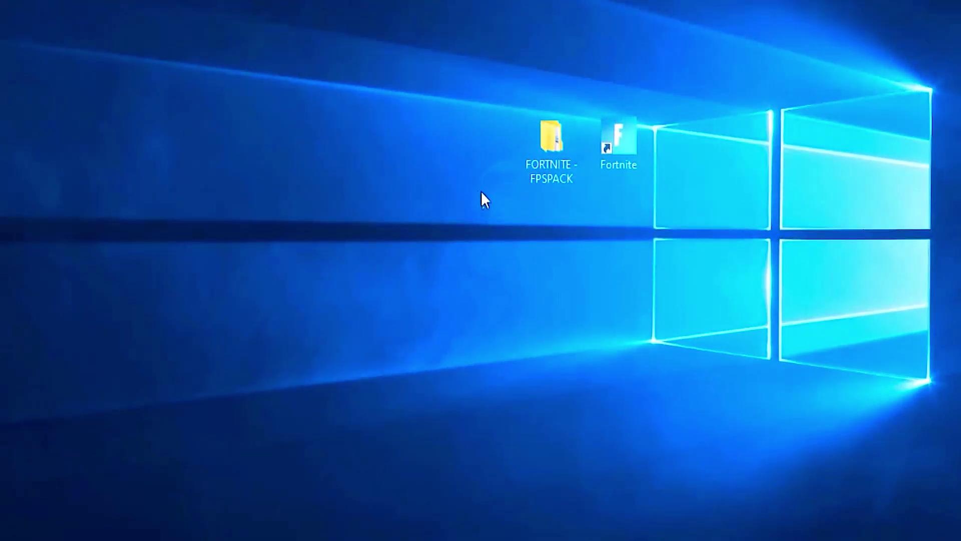
Step: Open the Otimizar Sistema folder inside FORTNITE - FPSPACK on the desktop
{"action": "double_click", "coordinate": [551, 158]}
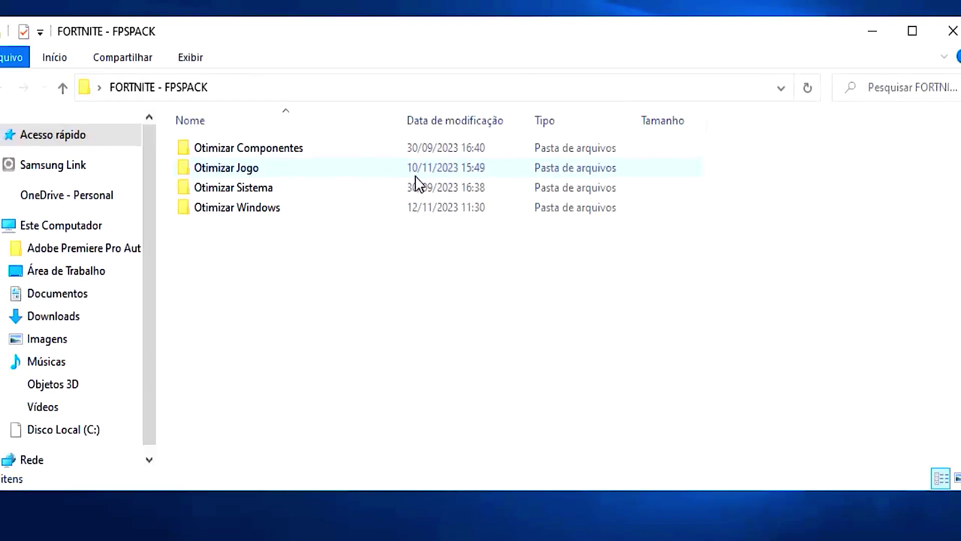
{"action": "key", "text": "Down"}
{"action": "key", "text": "Down"}
{"action": "key", "text": "Down"}
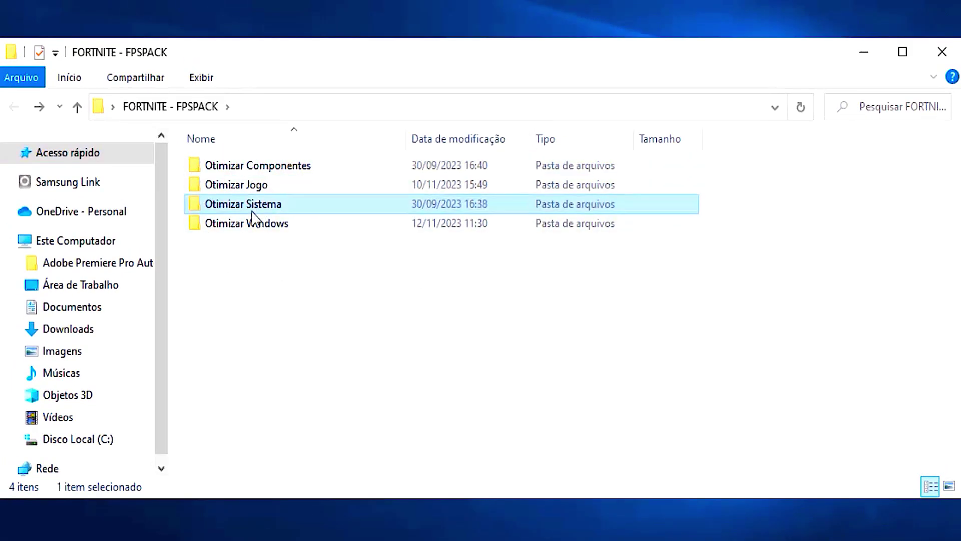
{"action": "key", "text": "Up"}
{"action": "double_click", "coordinate": [264, 204]}
Step: Run TimerResolution from the TimerResolution (Otimizar Temporizador) folder, set the timer to its maximum resolution and minimize the utility
{"action": "left_click", "coordinate": [325, 189]}
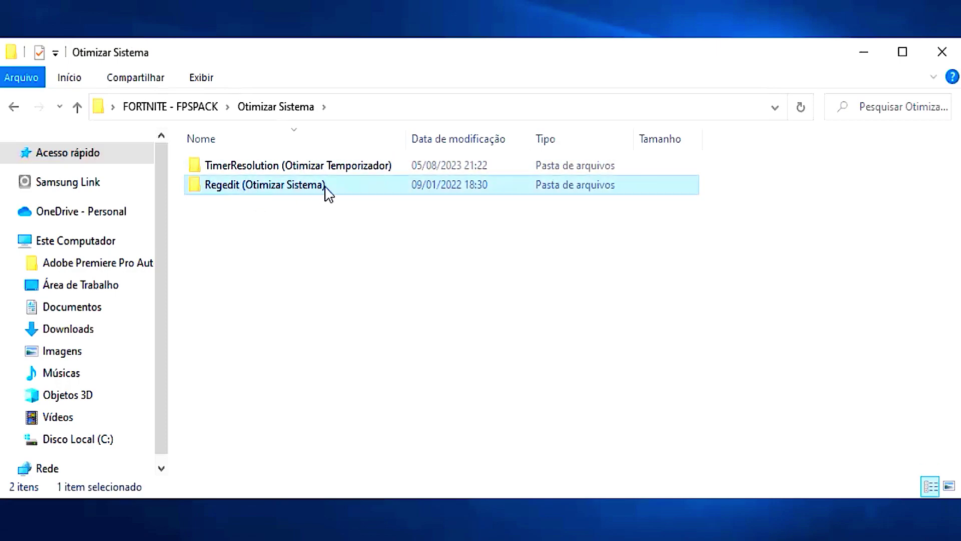
{"action": "left_click", "coordinate": [288, 168]}
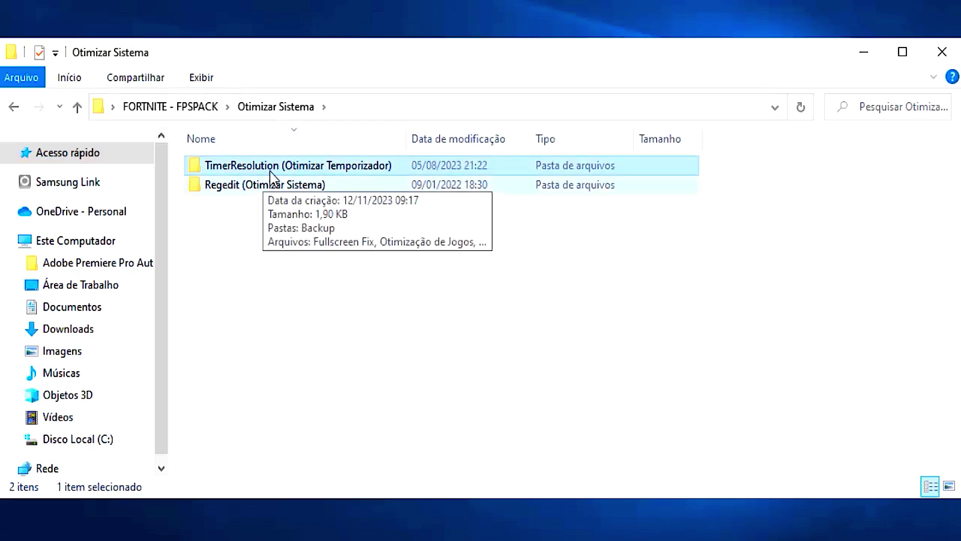
{"action": "double_click", "coordinate": [278, 170]}
{"action": "left_click", "coordinate": [264, 170]}
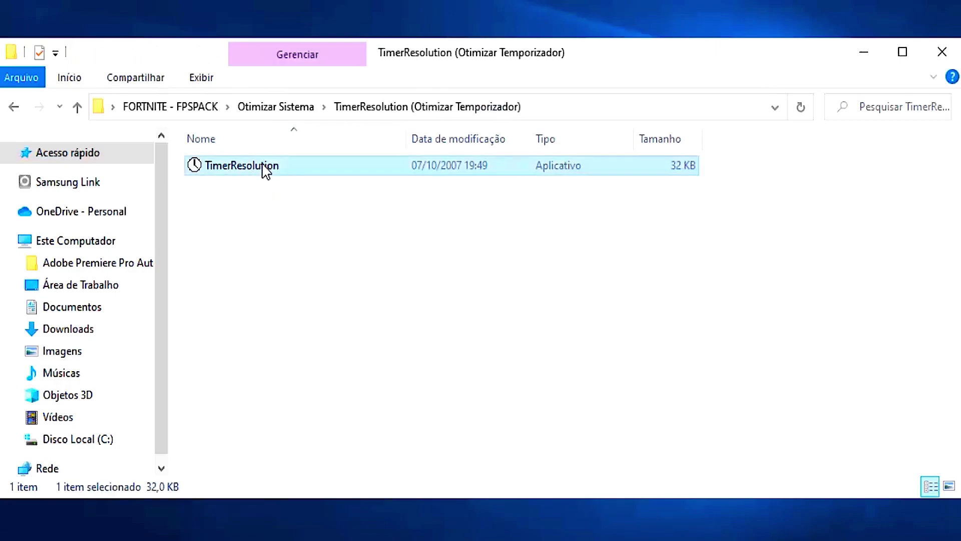
{"action": "double_click", "coordinate": [278, 171]}
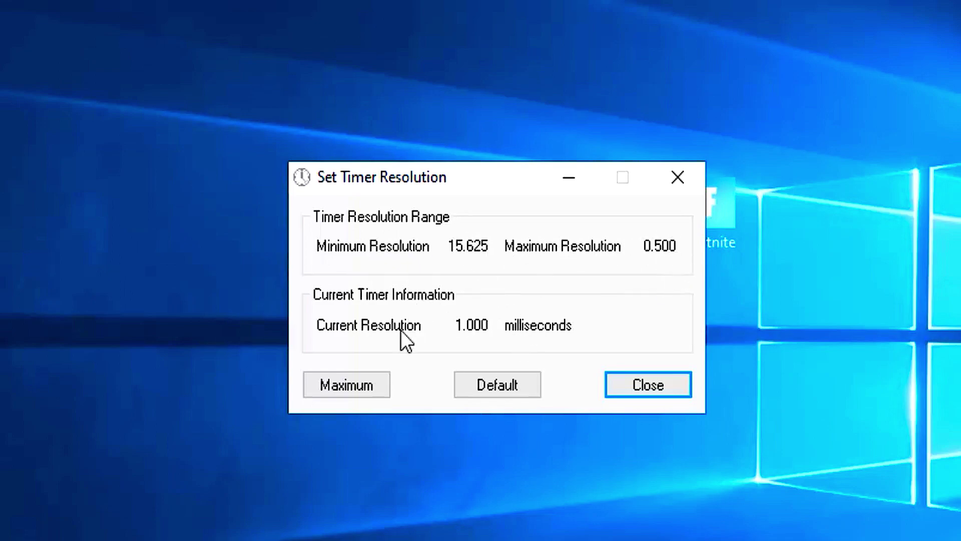
{"action": "left_click", "coordinate": [365, 383]}
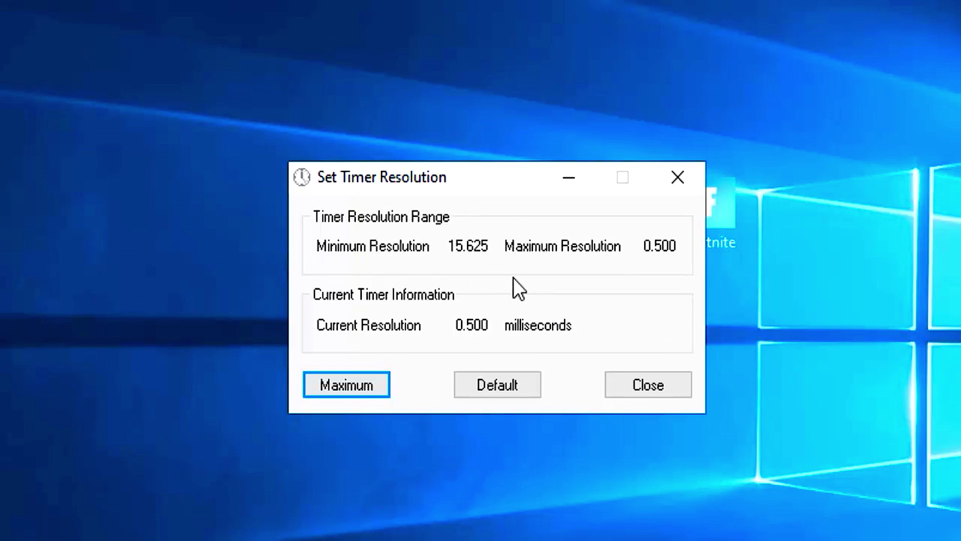
{"action": "left_click", "coordinate": [565, 175]}
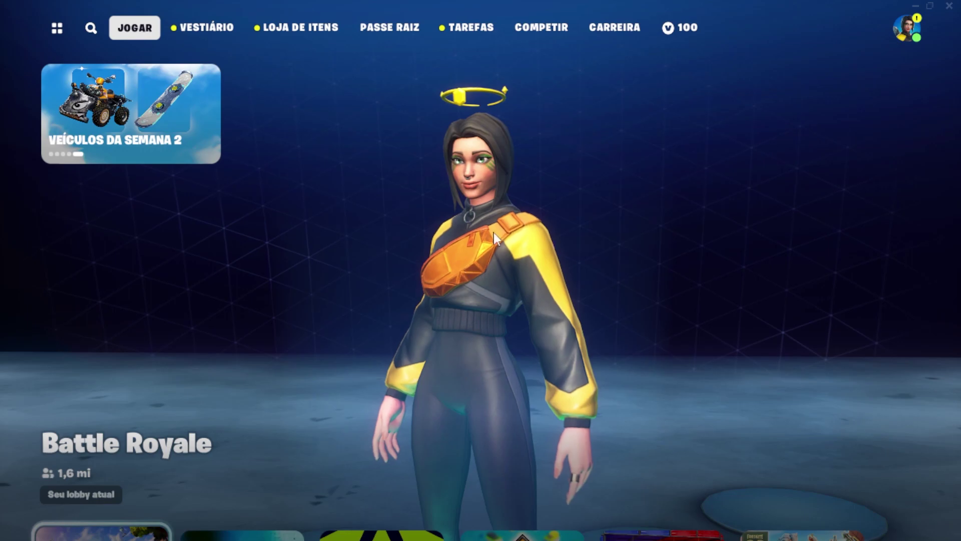
Step: Switch to Fortnite and open Configurações from the lobby's profile menu
{"action": "left_click", "coordinate": [920, 27]}
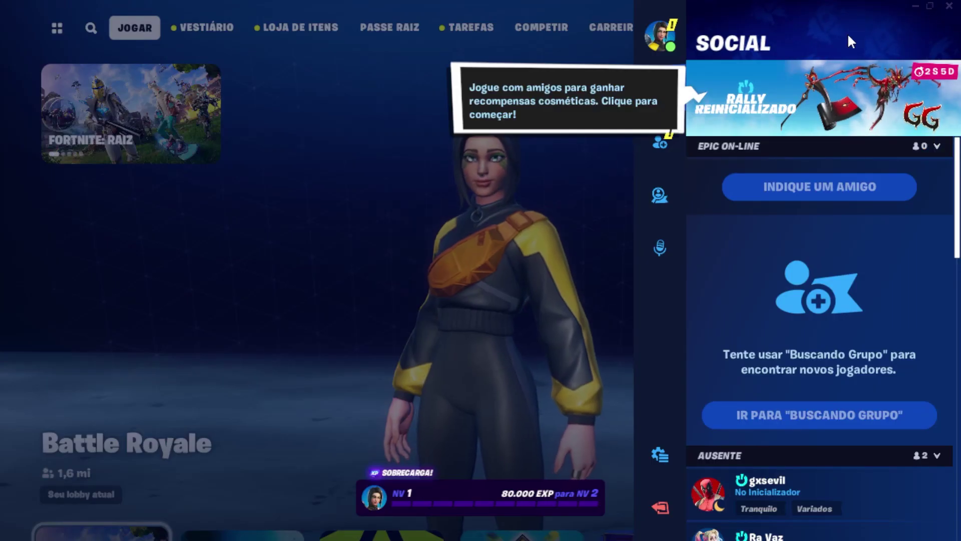
{"action": "left_click", "coordinate": [661, 468]}
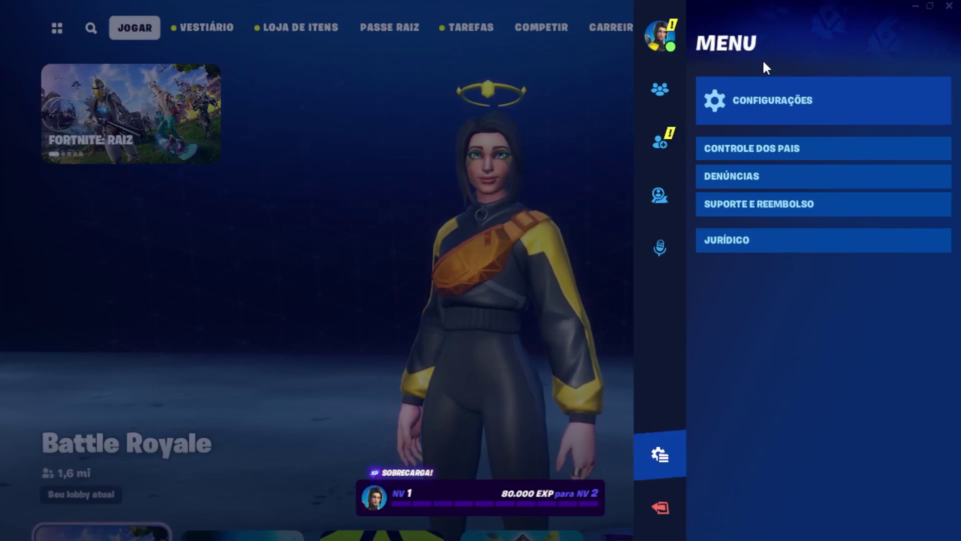
{"action": "left_click", "coordinate": [754, 98]}
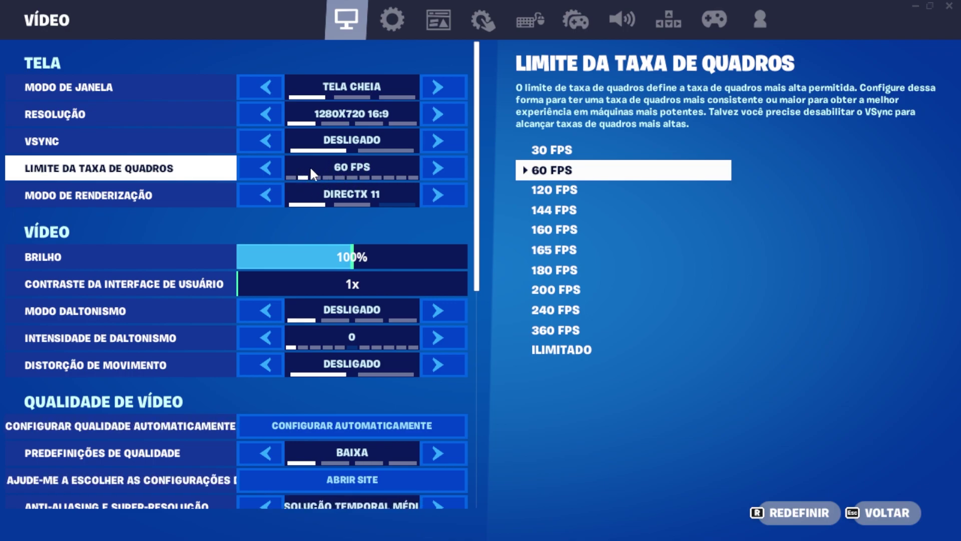
Step: Try the 30 FPS and Ilimitado options for Limite da taxa de quadros and return it to 60 FPS
{"action": "left_click", "coordinate": [265, 168]}
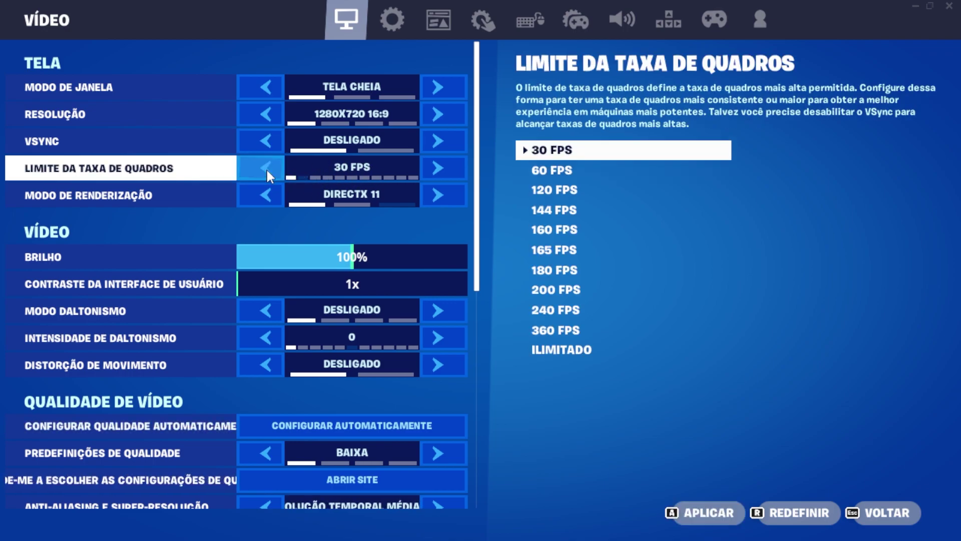
{"action": "left_click", "coordinate": [266, 168]}
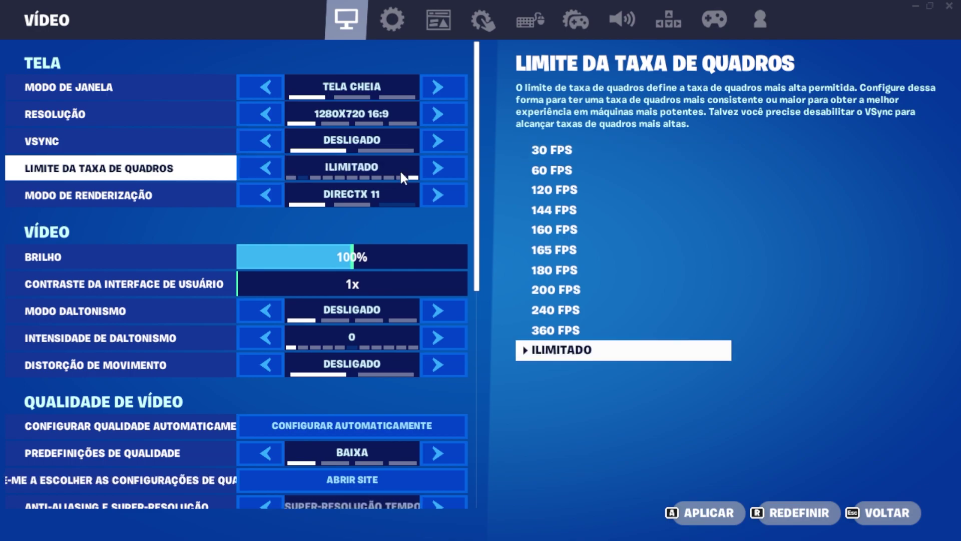
{"action": "left_click", "coordinate": [443, 168]}
{"action": "left_click", "coordinate": [442, 169]}
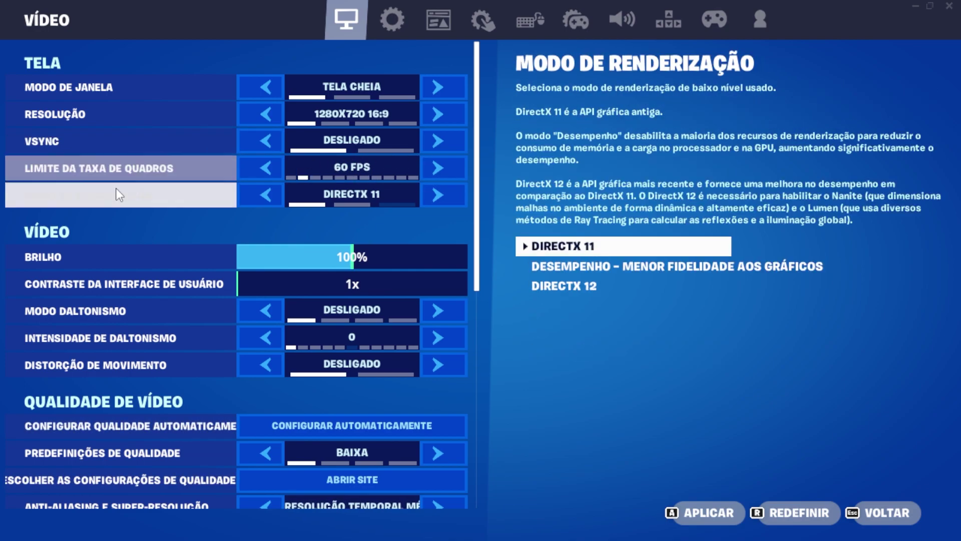
Step: Set Modo de renderização to Desempenho – Menor fidelidade aos gráficos
{"action": "left_click", "coordinate": [440, 194]}
{"action": "scroll", "coordinate": [430, 245], "scroll_direction": "down", "scroll_amount": 5}
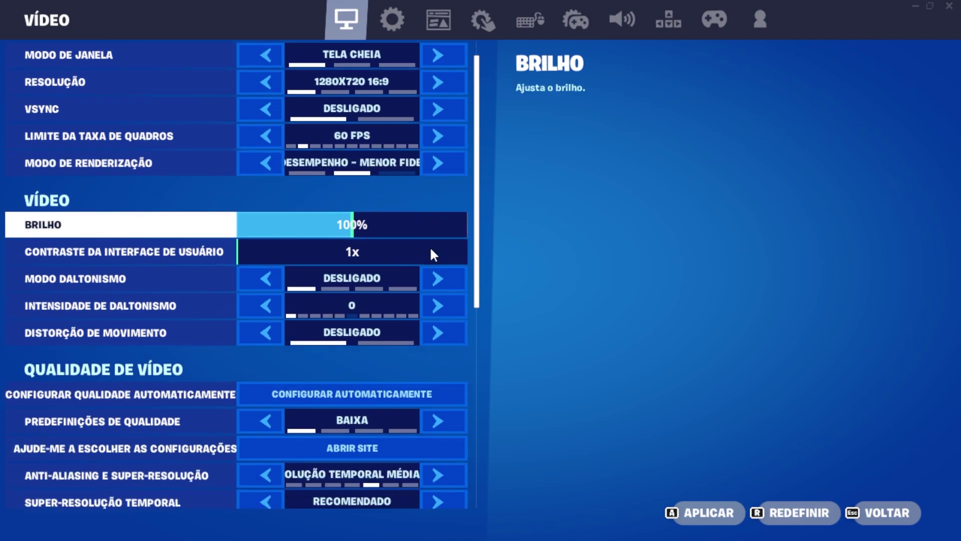
Step: Set Anti-aliasing e Super-resolução to FXAA in the Qualidade de Vídeo settings
{"action": "scroll", "coordinate": [428, 317], "scroll_direction": "down", "scroll_amount": 1}
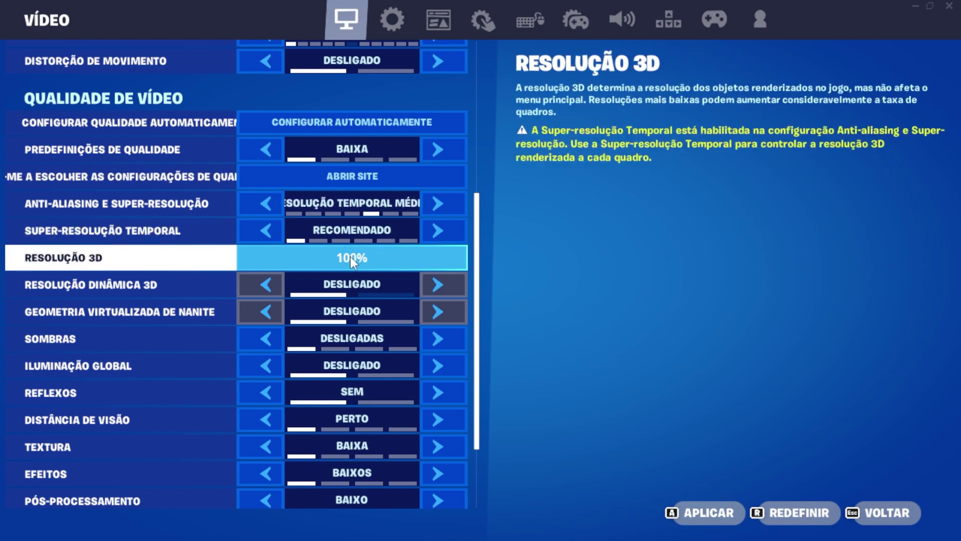
{"action": "left_click", "coordinate": [269, 201]}
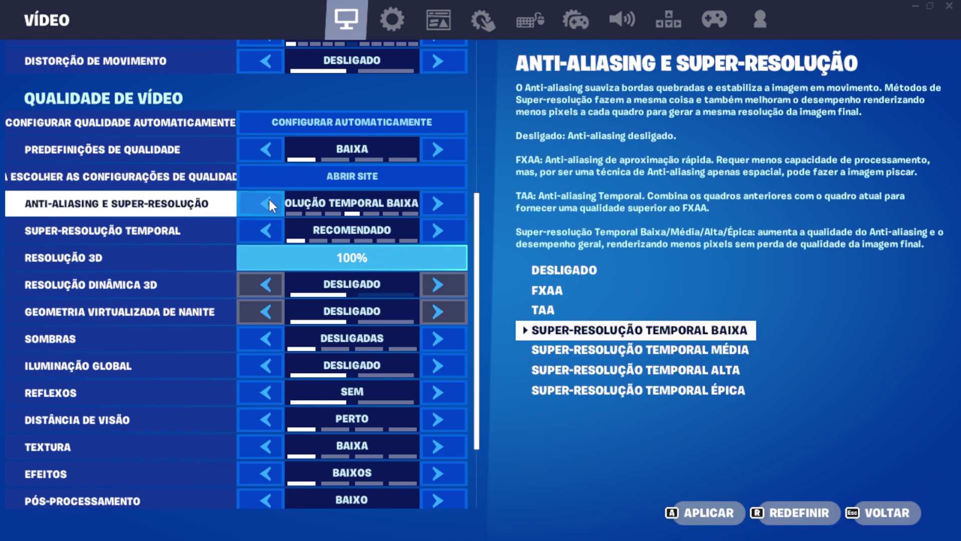
{"action": "left_click", "coordinate": [269, 201]}
{"action": "left_click", "coordinate": [268, 201]}
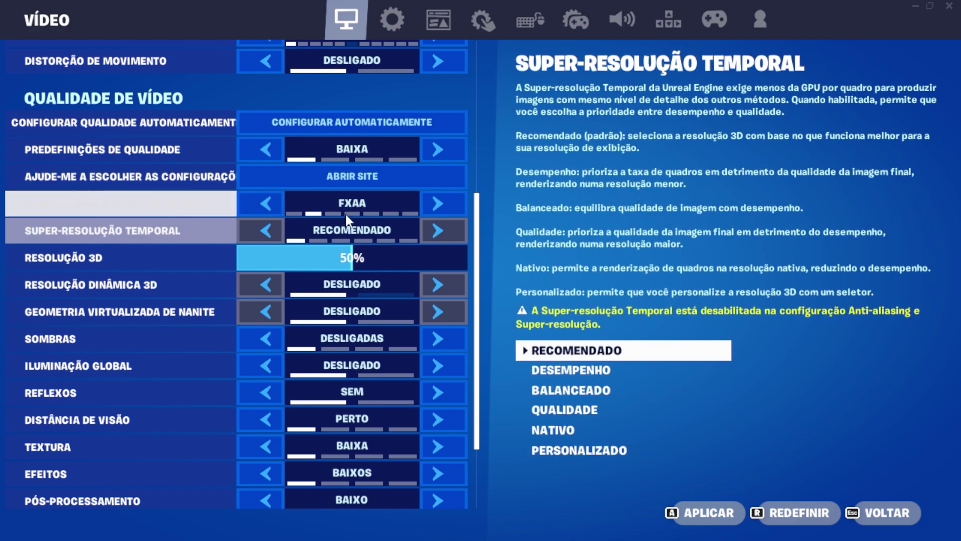
Step: Check the remaining quality options, apply the video settings without an immediate restart, and close Fortnite
{"action": "scroll", "coordinate": [340, 405], "scroll_direction": "down", "scroll_amount": 2}
{"action": "scroll", "coordinate": [351, 350], "scroll_direction": "down", "scroll_amount": 1}
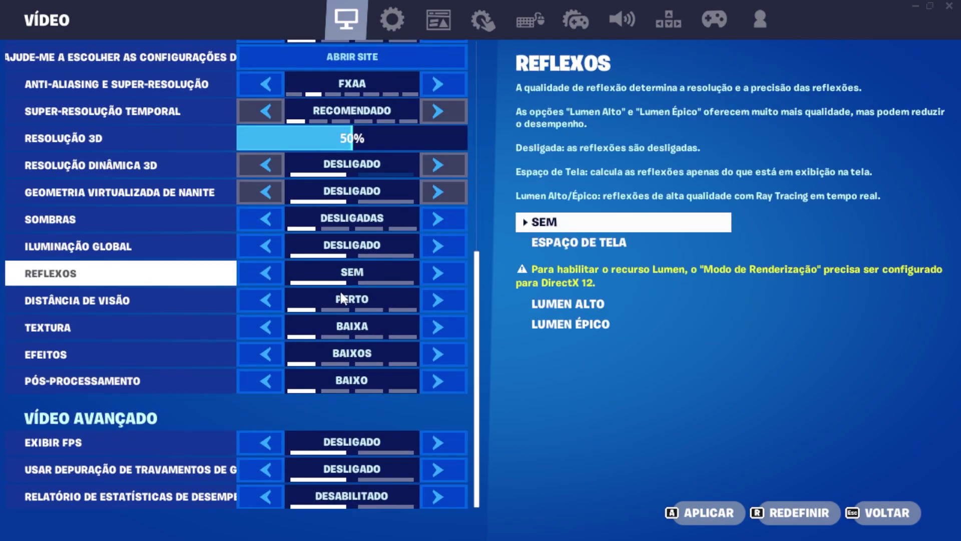
{"action": "scroll", "coordinate": [361, 268], "scroll_direction": "up", "scroll_amount": 1}
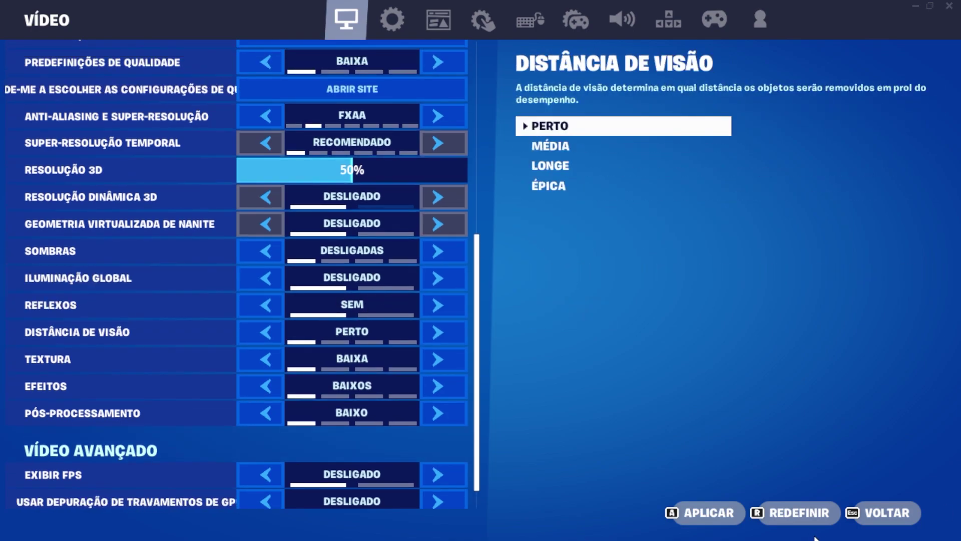
{"action": "left_click", "coordinate": [716, 512]}
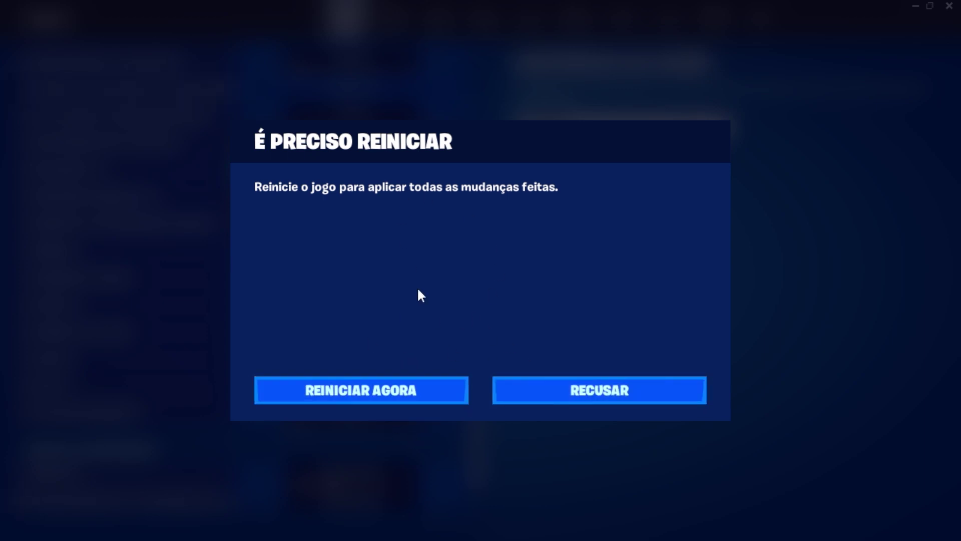
{"action": "left_click", "coordinate": [590, 395]}
{"action": "key", "text": "alt+F4"}
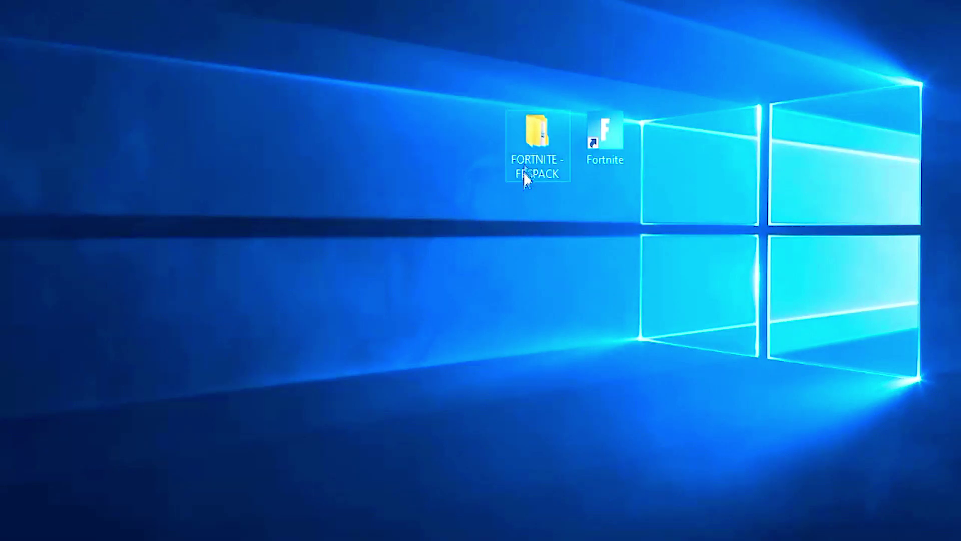
Step: Open the Config folder inside FORTNITE - FPSPACK > Otimizar Jogo > Fortnite
{"action": "double_click", "coordinate": [539, 152]}
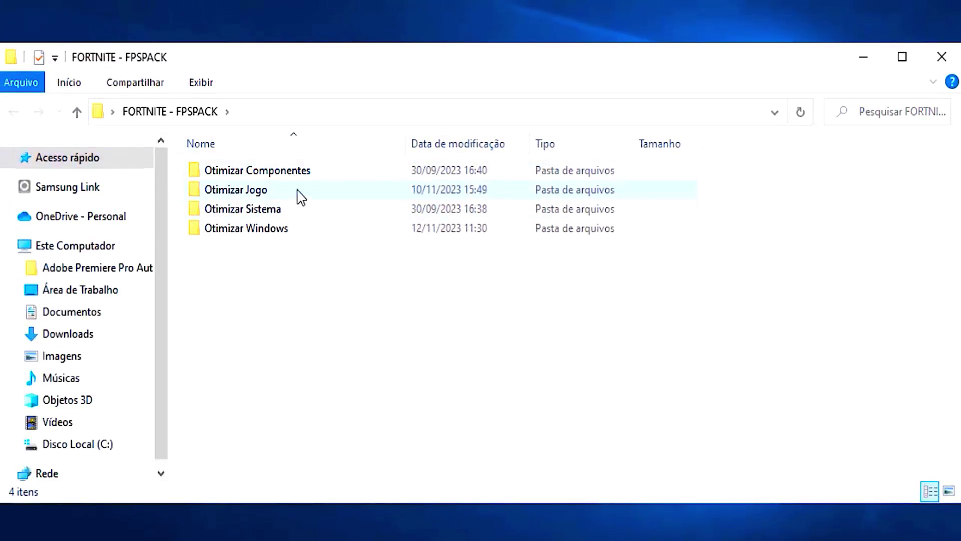
{"action": "left_click", "coordinate": [271, 191]}
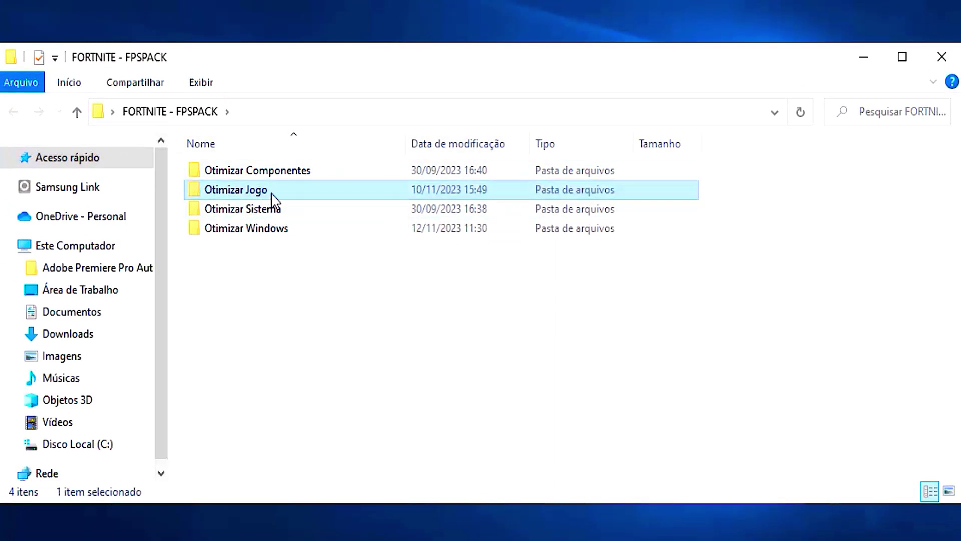
{"action": "double_click", "coordinate": [273, 193]}
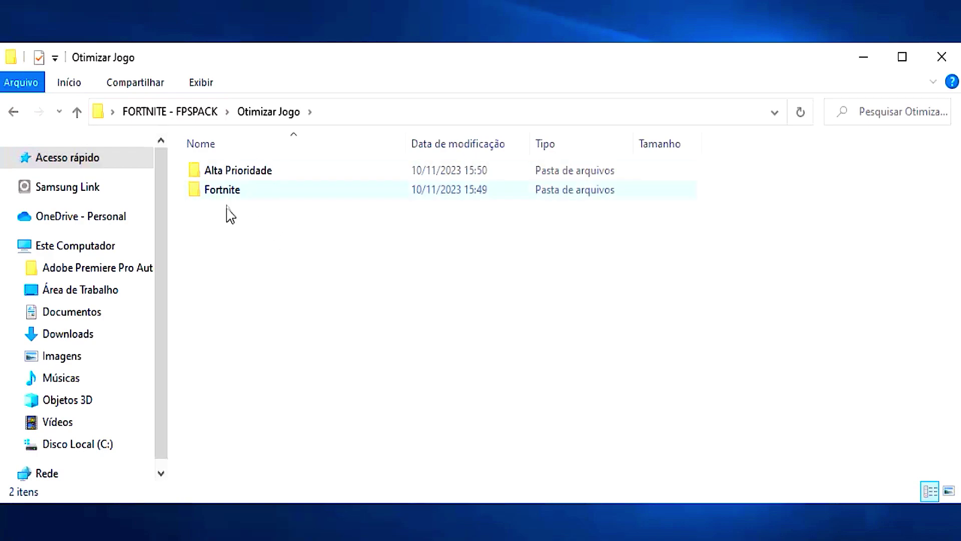
{"action": "left_click", "coordinate": [230, 174]}
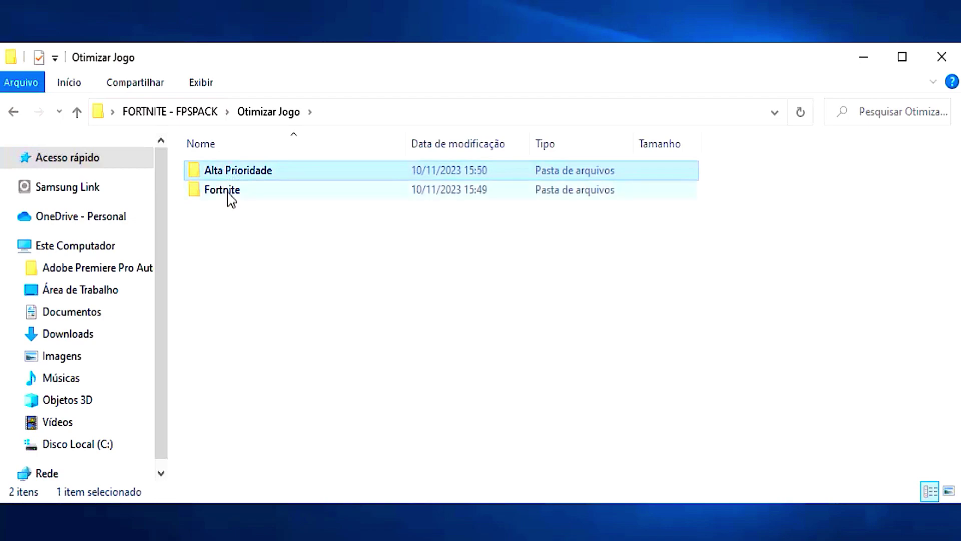
{"action": "left_click", "coordinate": [218, 197]}
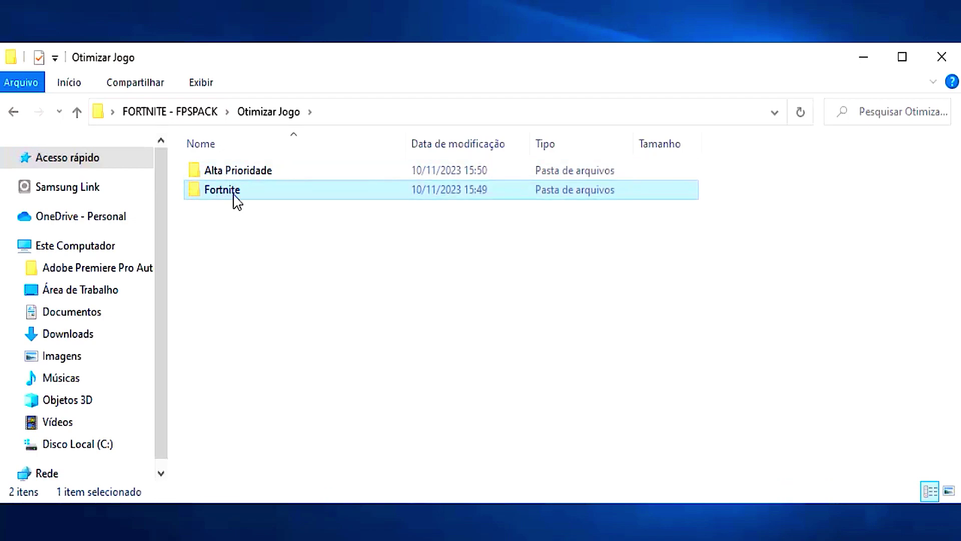
{"action": "double_click", "coordinate": [234, 195]}
{"action": "left_click", "coordinate": [226, 190]}
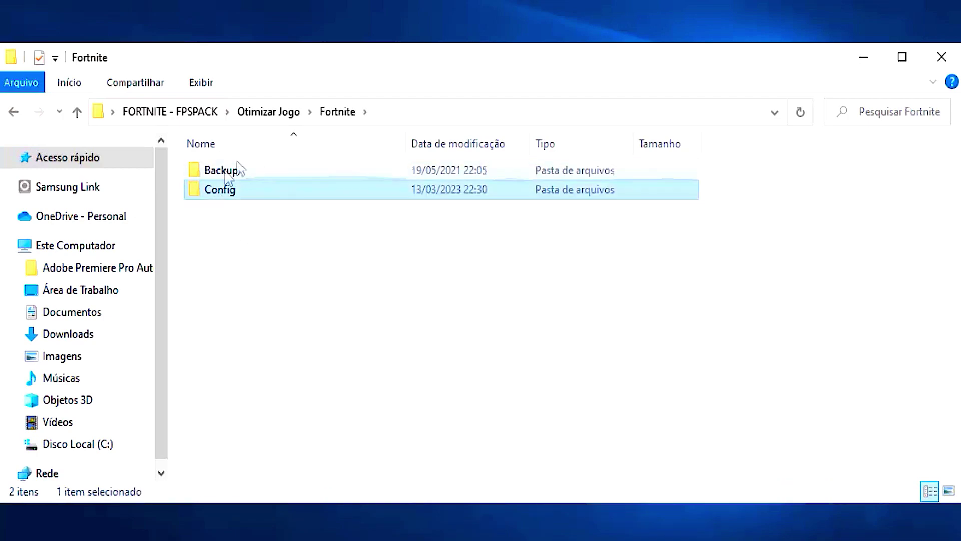
{"action": "double_click", "coordinate": [226, 190]}
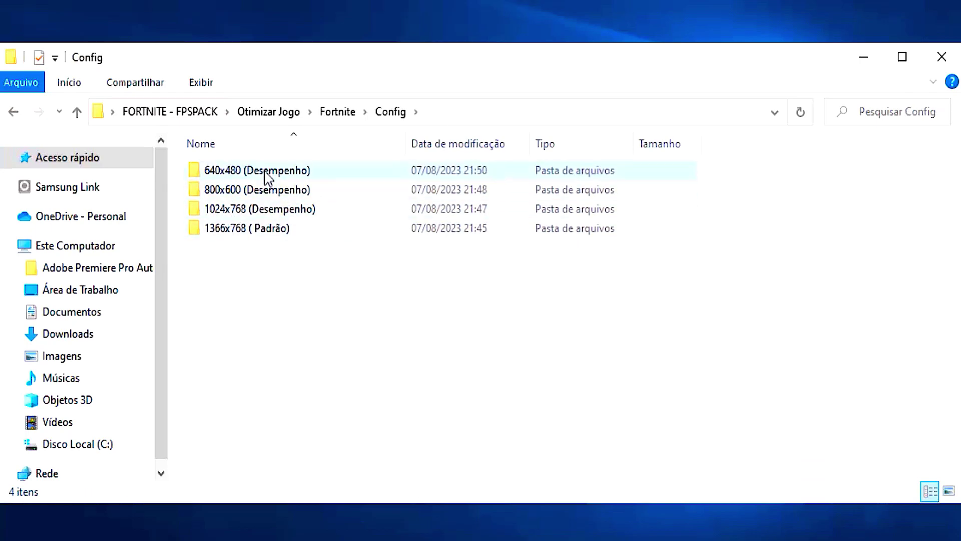
Step: Examine the available resolution folders, from 640x480 (Desempenho) to 1366x768 (Padrão)
{"action": "left_click", "coordinate": [265, 172]}
{"action": "left_click", "coordinate": [253, 190]}
{"action": "left_click", "coordinate": [253, 228]}
{"action": "left_click", "coordinate": [254, 207]}
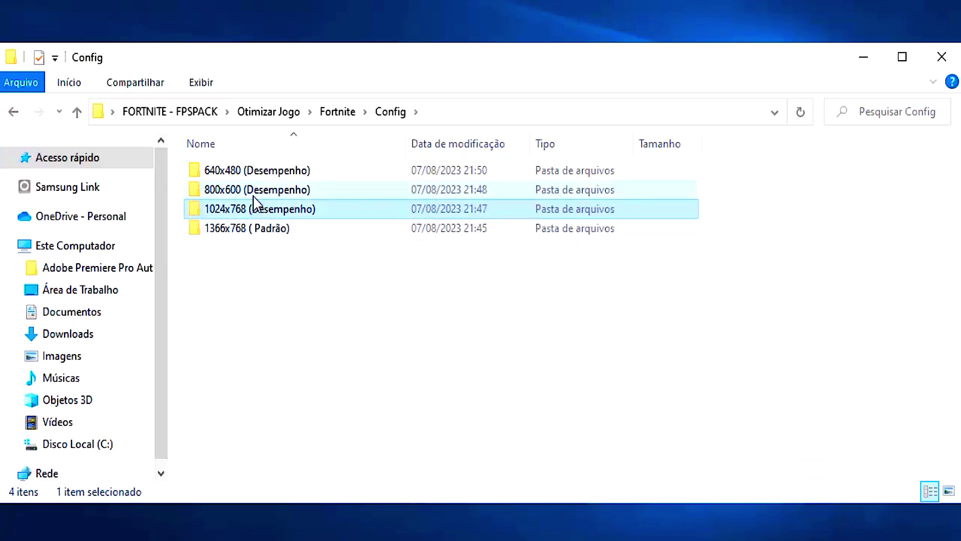
{"action": "left_click", "coordinate": [259, 186]}
{"action": "left_click", "coordinate": [262, 209]}
{"action": "left_click", "coordinate": [266, 230]}
{"action": "left_click", "coordinate": [268, 206]}
{"action": "left_click", "coordinate": [273, 171]}
{"action": "left_click", "coordinate": [275, 189]}
{"action": "left_click", "coordinate": [275, 208]}
{"action": "left_click", "coordinate": [275, 227]}
{"action": "left_click", "coordinate": [275, 209]}
{"action": "left_click", "coordinate": [276, 189]}
{"action": "left_click", "coordinate": [277, 173]}
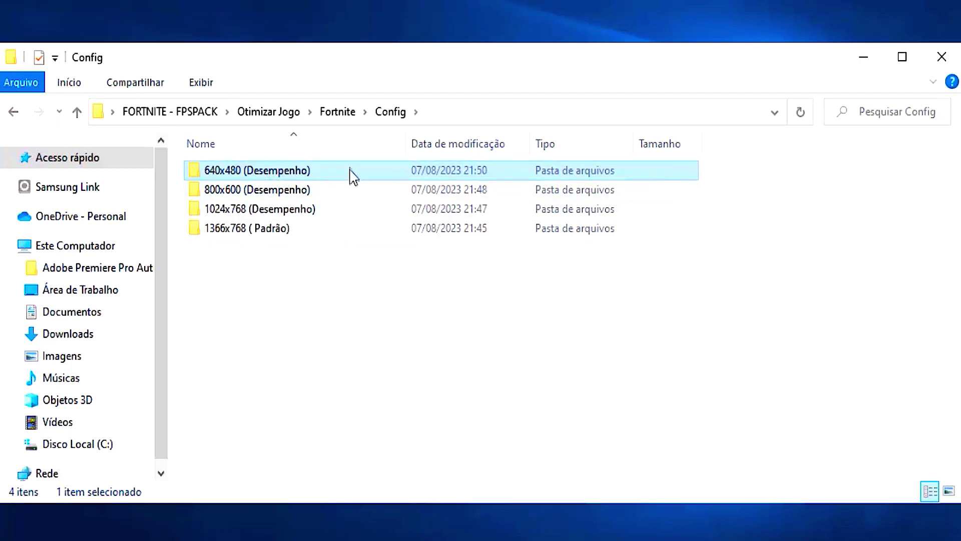
Step: Open the 640x480 (Desempenho) folder and compare its quality folders, Qualidade 0 to Qualidade 3
{"action": "double_click", "coordinate": [339, 179]}
{"action": "left_click", "coordinate": [288, 178]}
{"action": "left_click", "coordinate": [278, 211]}
{"action": "left_click", "coordinate": [280, 224]}
{"action": "left_click", "coordinate": [286, 209]}
{"action": "left_click", "coordinate": [290, 189]}
{"action": "left_click", "coordinate": [293, 173]}
{"action": "left_click", "coordinate": [294, 211]}
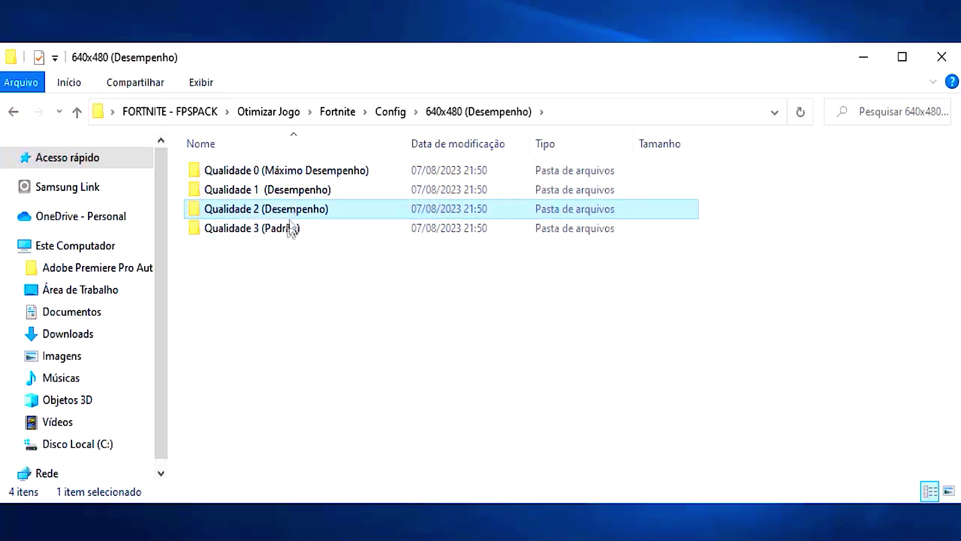
{"action": "left_click", "coordinate": [291, 191]}
{"action": "left_click", "coordinate": [303, 172]}
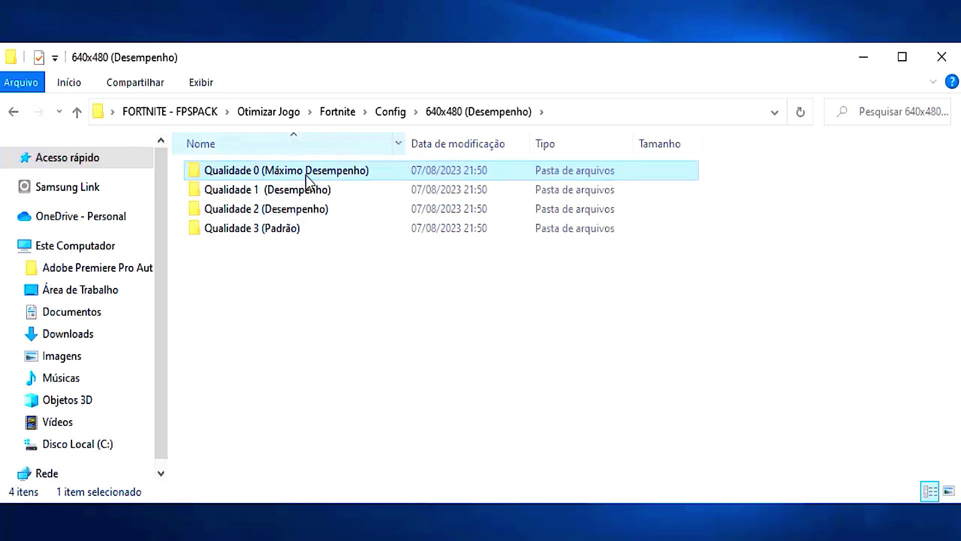
Step: Copy the GameUserSettings file from the Qualidade 0 (Máximo Desempenho) folder and return to the desktop
{"action": "double_click", "coordinate": [339, 179]}
{"action": "left_click", "coordinate": [343, 174]}
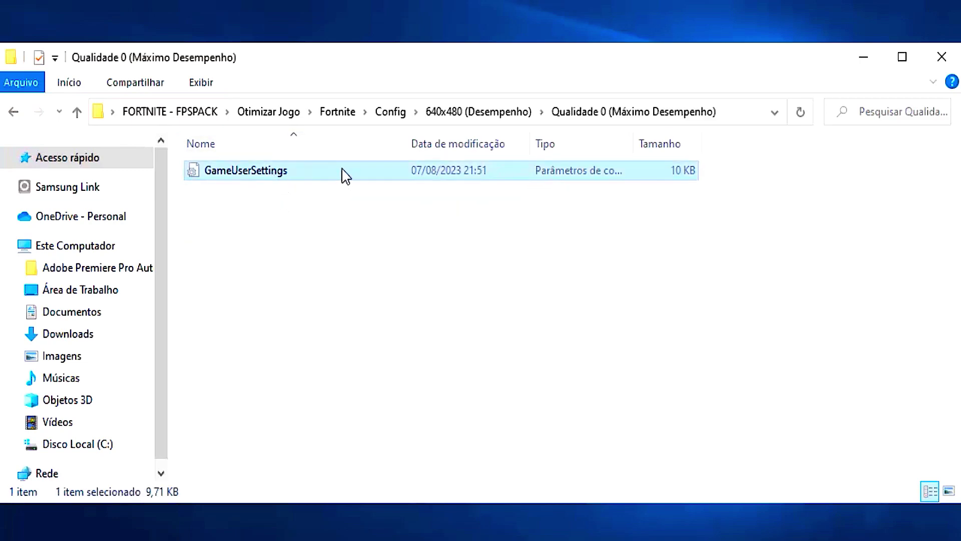
{"action": "right_click", "coordinate": [310, 174]}
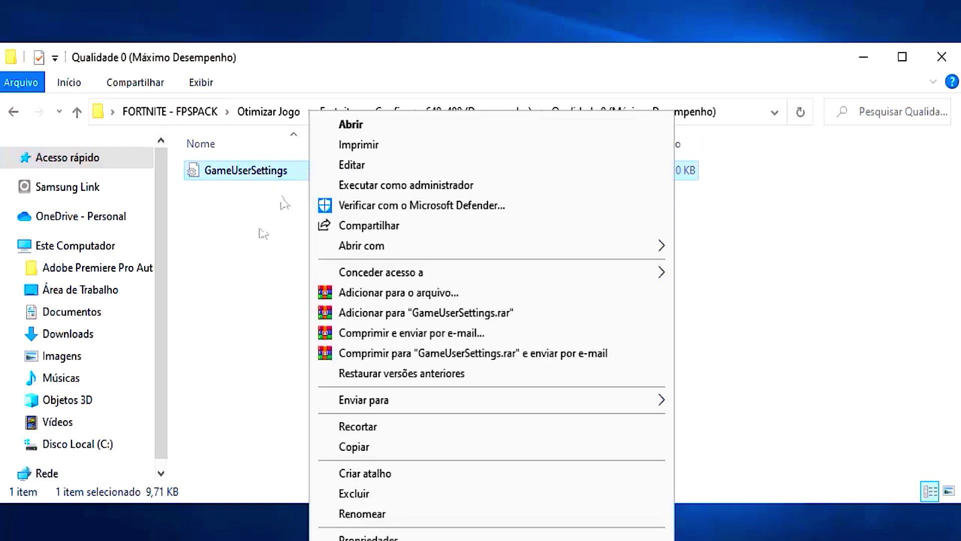
{"action": "left_click", "coordinate": [358, 445]}
{"action": "left_click", "coordinate": [361, 280]}
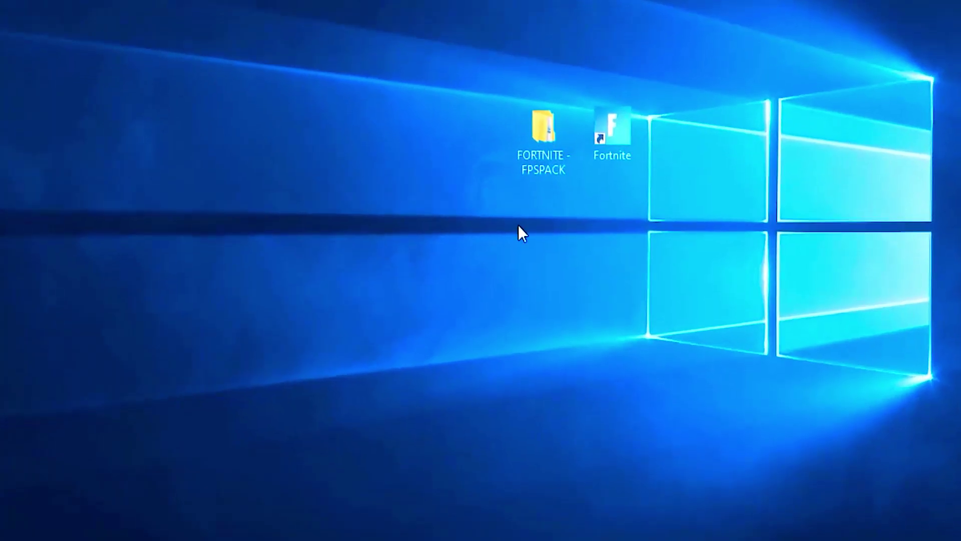
Step: Find the Executar app through Windows search and use it to open the appdata folder
{"action": "key", "text": "super+s"}
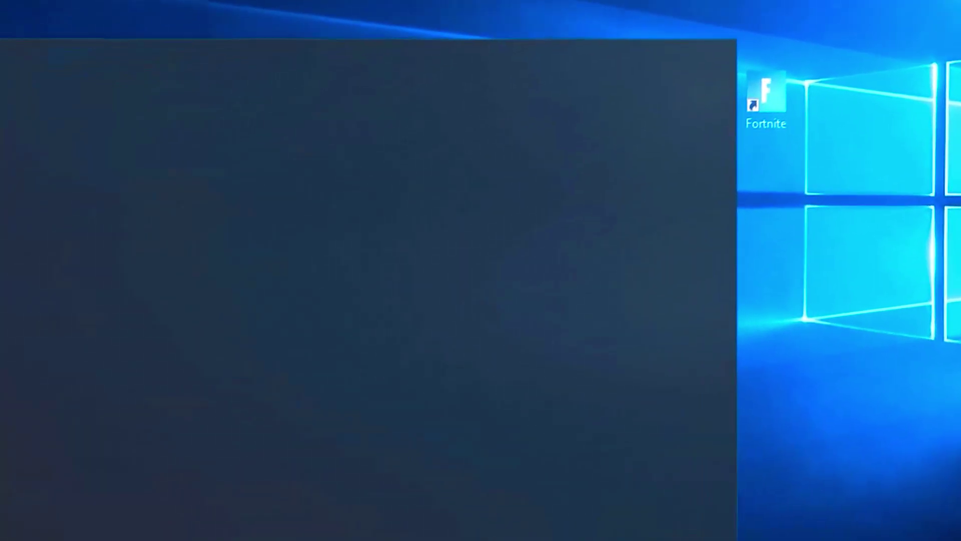
{"action": "type", "text": "exec"}
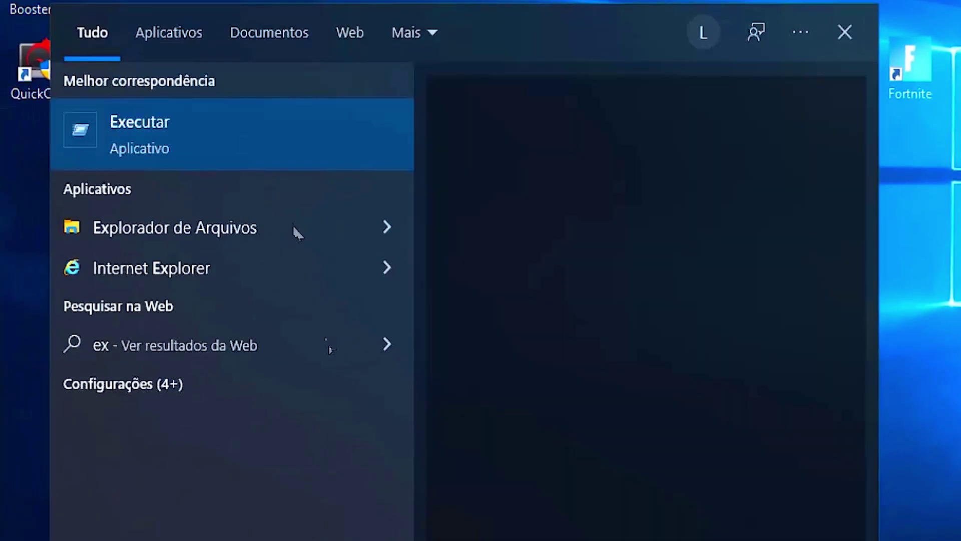
{"action": "left_click", "coordinate": [206, 142]}
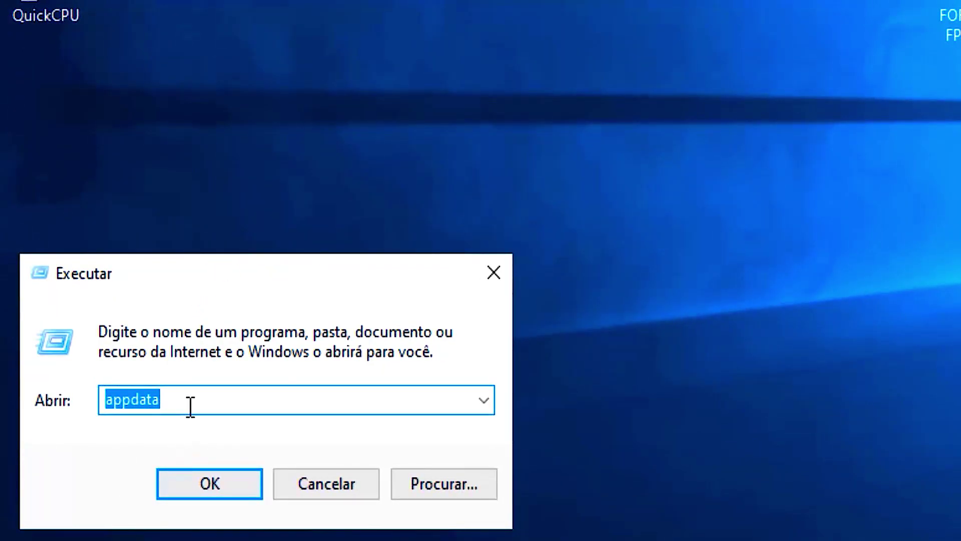
{"action": "left_click", "coordinate": [190, 406]}
{"action": "left_click", "coordinate": [209, 480]}
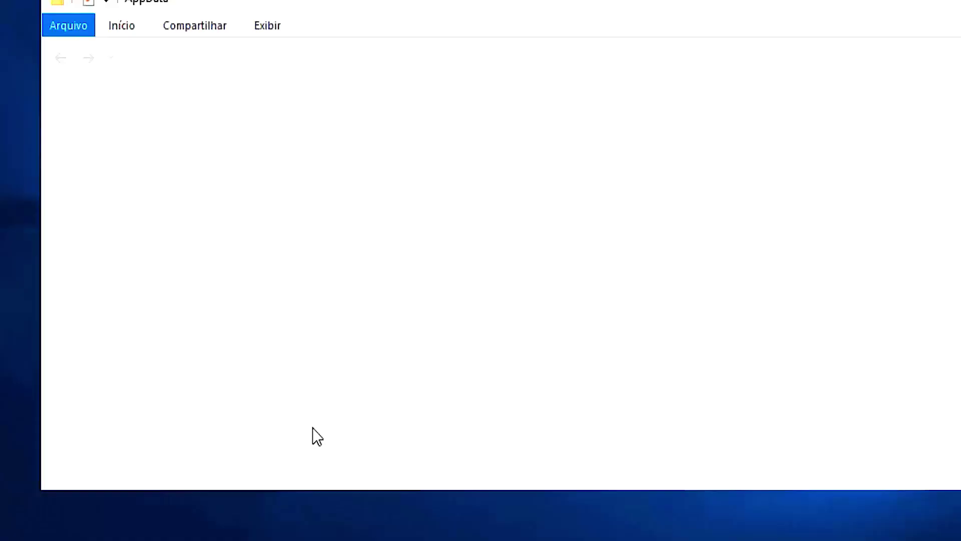
Step: Open the FortniteGame folder inside AppData's Local folder
{"action": "left_click", "coordinate": [333, 126]}
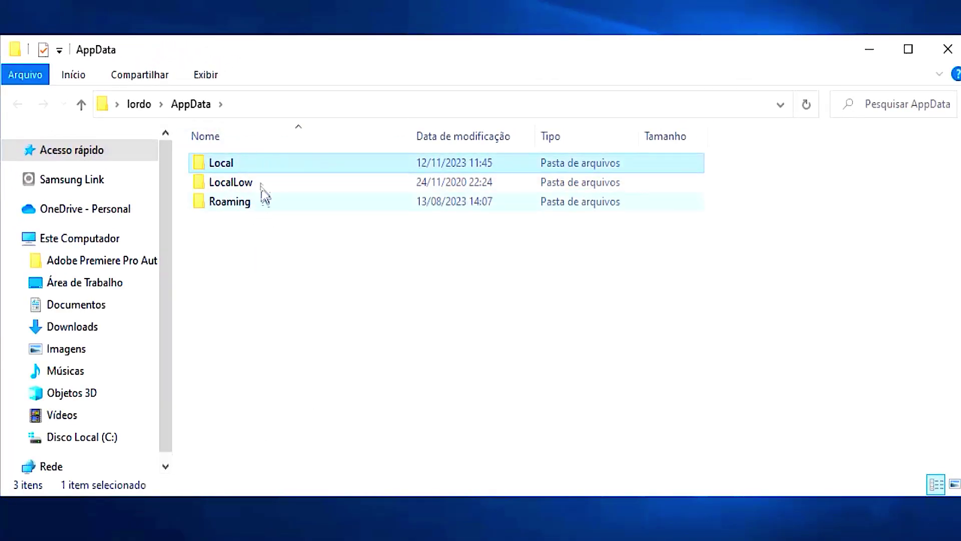
{"action": "double_click", "coordinate": [245, 167]}
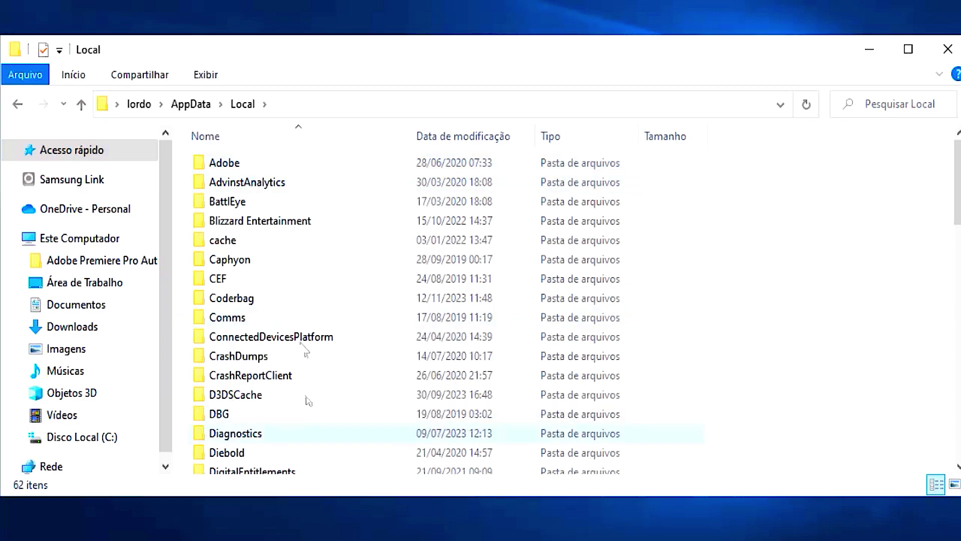
{"action": "scroll", "coordinate": [280, 358], "scroll_direction": "down", "scroll_amount": 3}
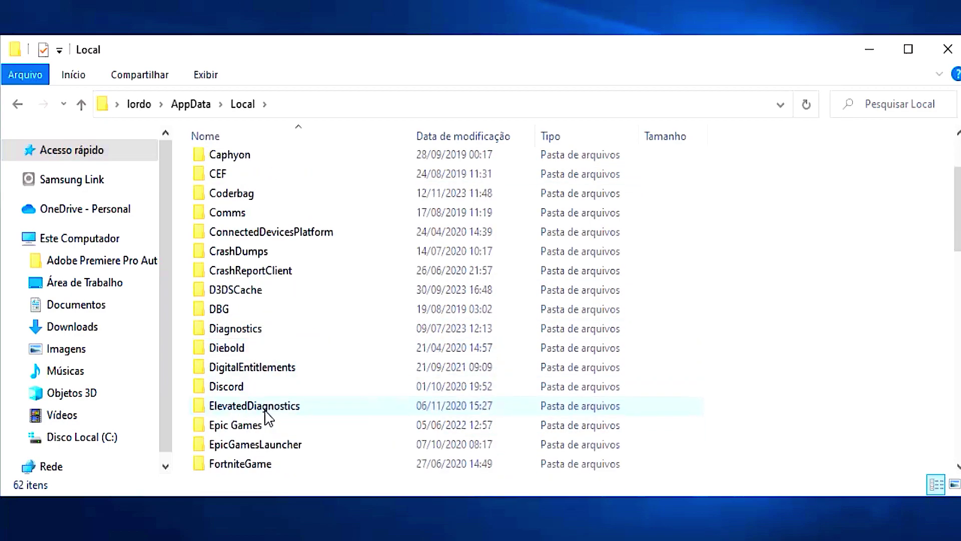
{"action": "left_click", "coordinate": [259, 407]}
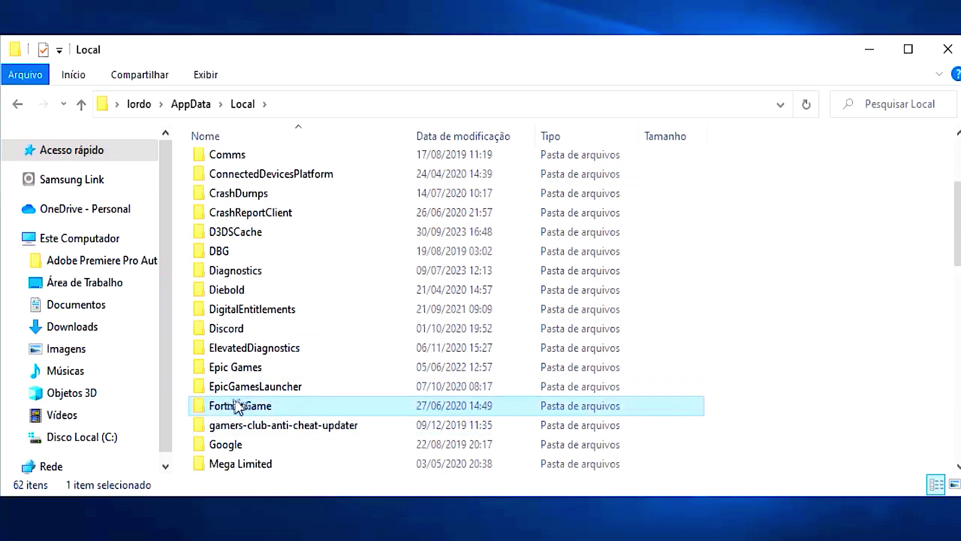
{"action": "double_click", "coordinate": [267, 409]}
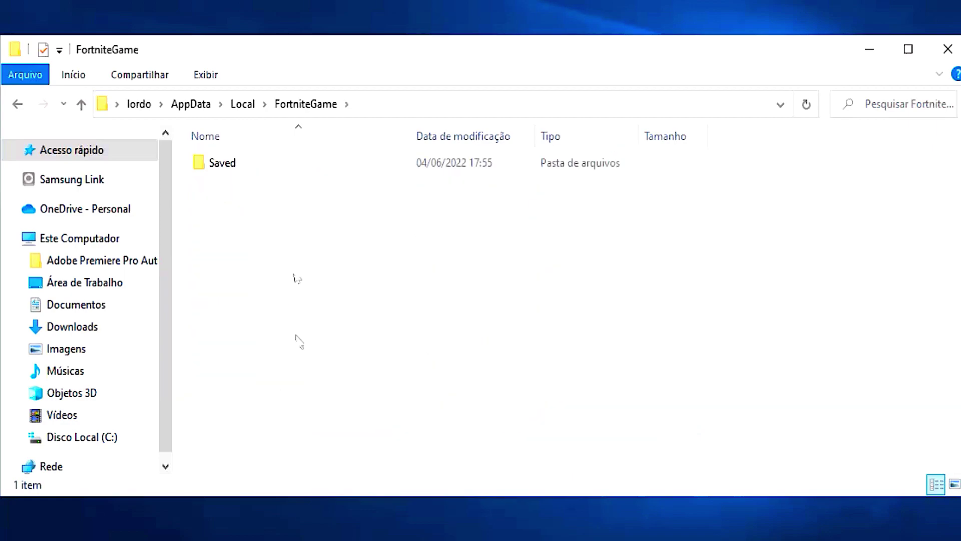
Step: Open the WindowsClient folder under Saved > Config and select its GameUserSettings file
{"action": "left_click", "coordinate": [227, 160]}
{"action": "double_click", "coordinate": [276, 168]}
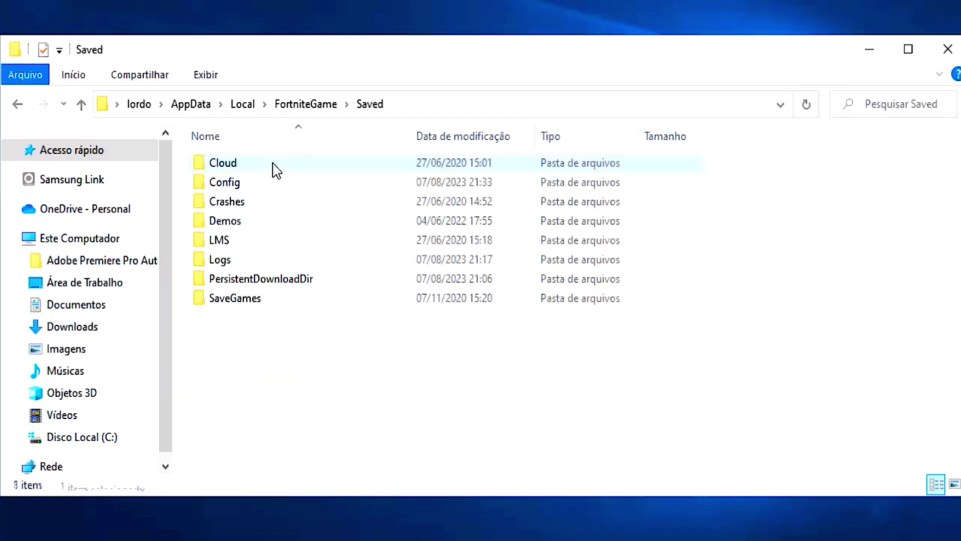
{"action": "left_click", "coordinate": [258, 187]}
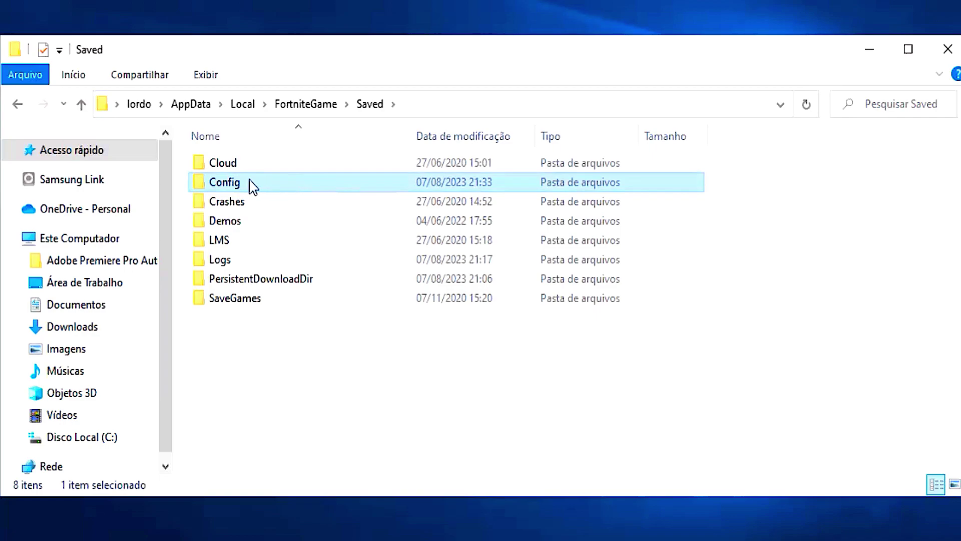
{"action": "double_click", "coordinate": [253, 187]}
{"action": "left_click", "coordinate": [255, 182]}
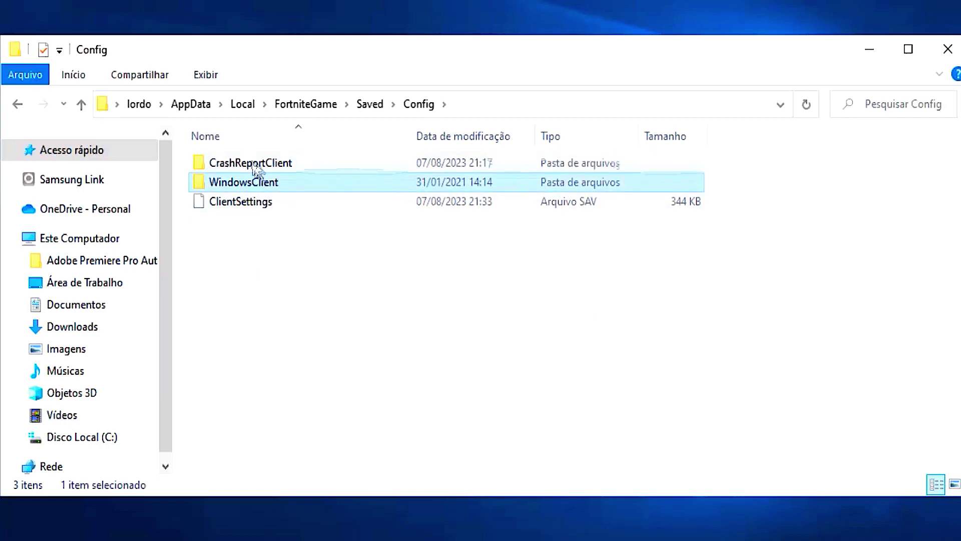
{"action": "double_click", "coordinate": [245, 184]}
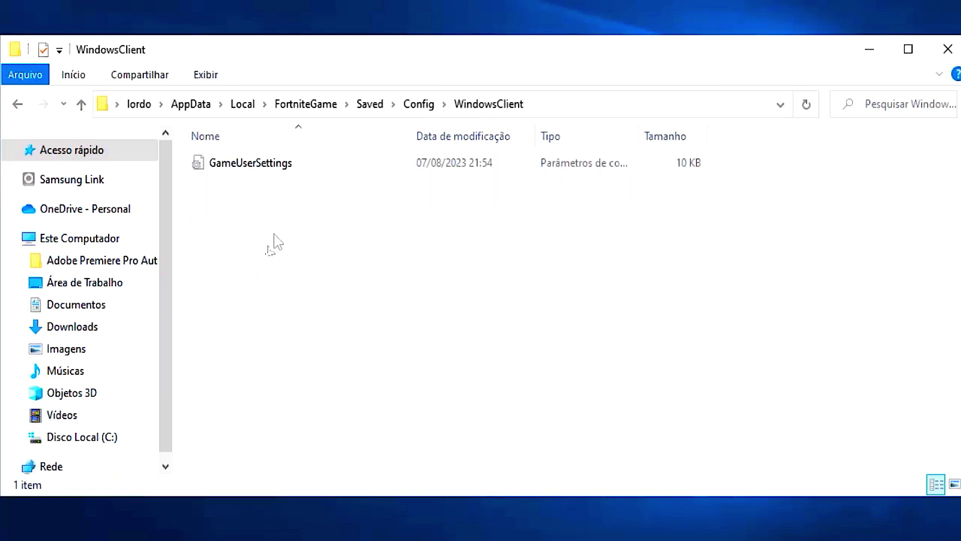
{"action": "left_click", "coordinate": [253, 165]}
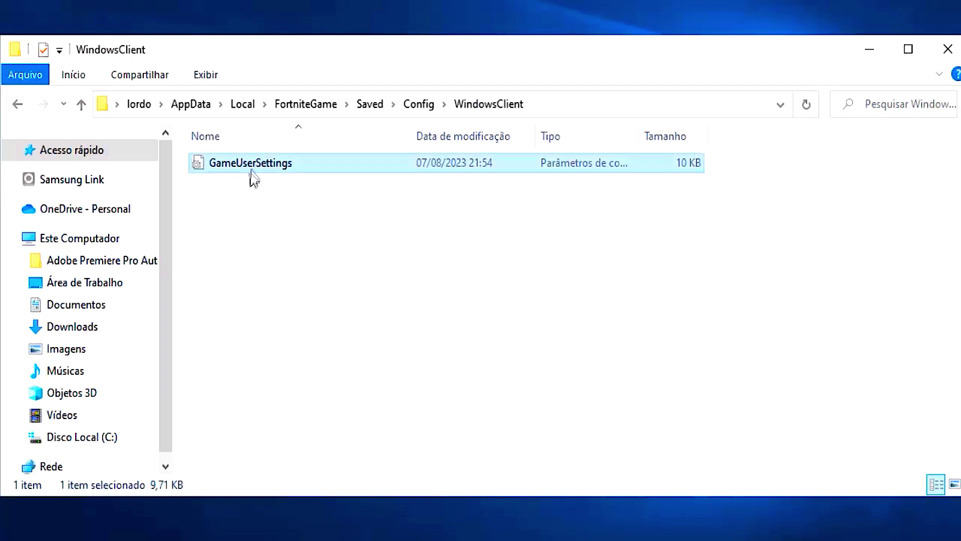
Step: Paste the copied GameUserSettings file into the WindowsClient folder, replacing the file already there
{"action": "left_click", "coordinate": [257, 217]}
{"action": "right_click", "coordinate": [236, 225]}
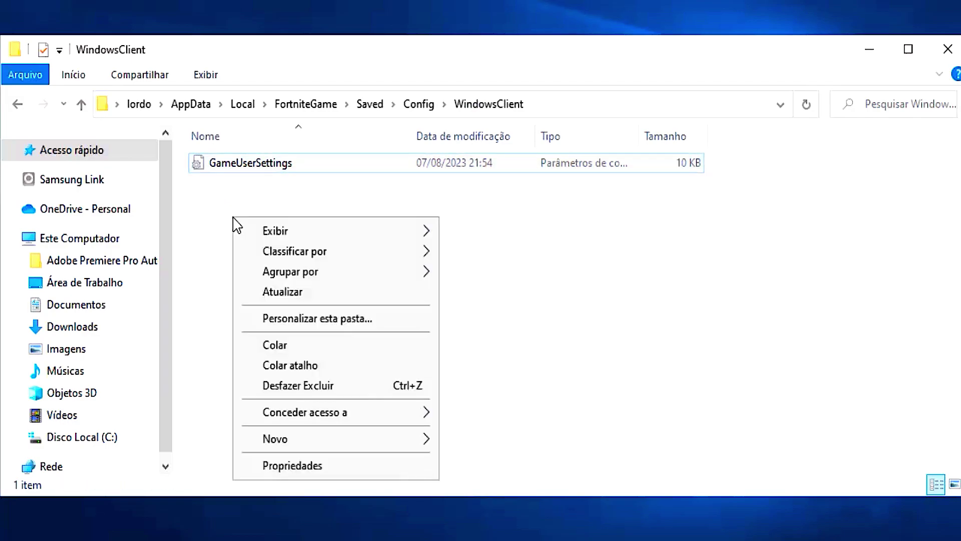
{"action": "left_click", "coordinate": [283, 348]}
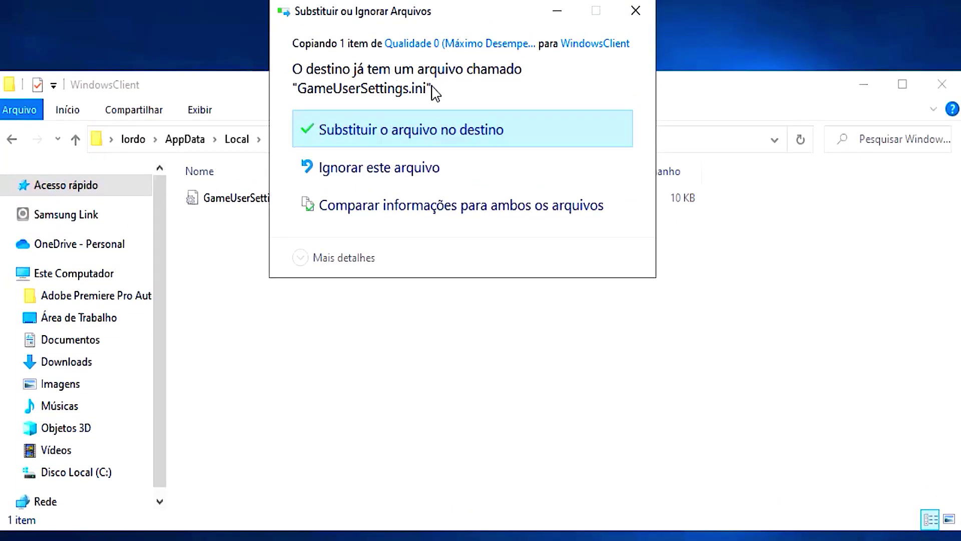
{"action": "left_click", "coordinate": [405, 132]}
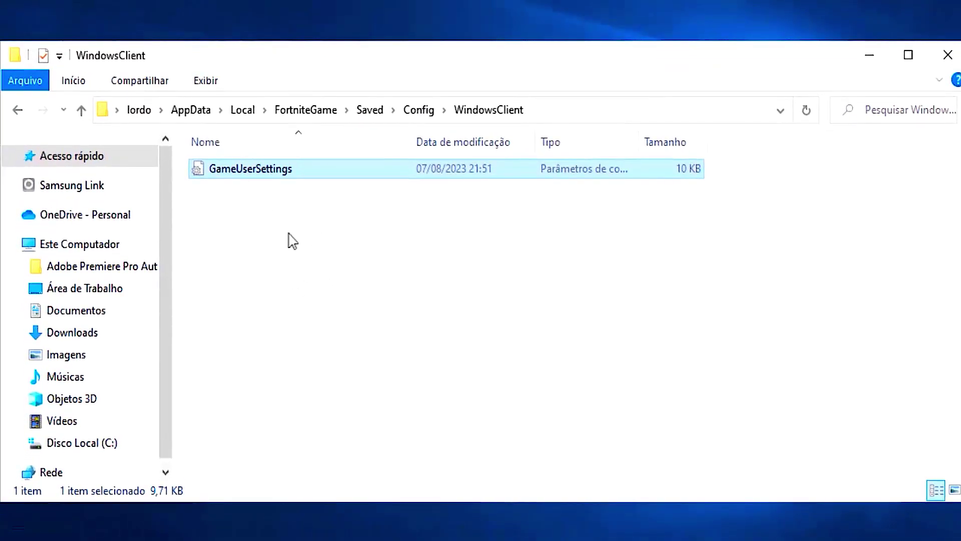
{"action": "left_click", "coordinate": [292, 242]}
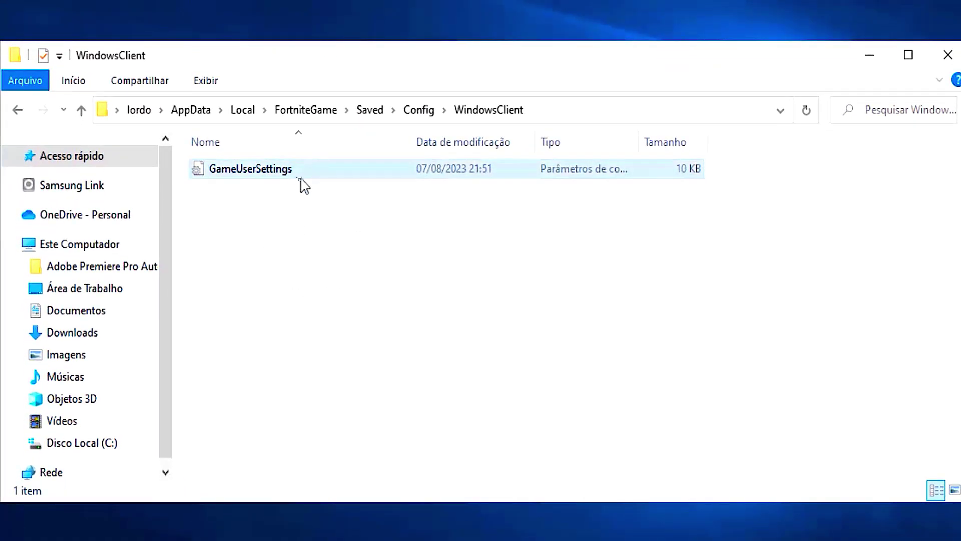
Step: Set the GameUserSettings file in WindowsClient to Somente leitura, apply the change and close the folder window
{"action": "left_click", "coordinate": [280, 181]}
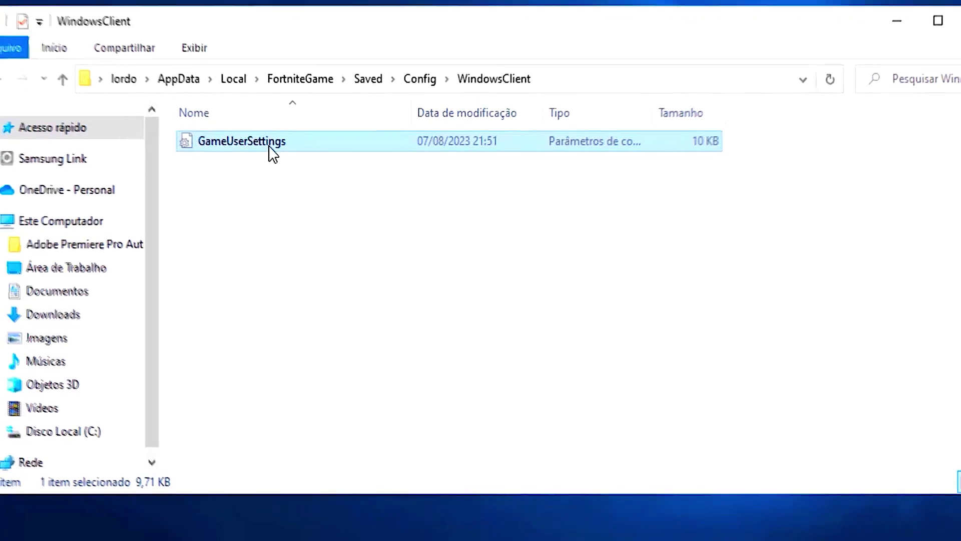
{"action": "right_click", "coordinate": [282, 181]}
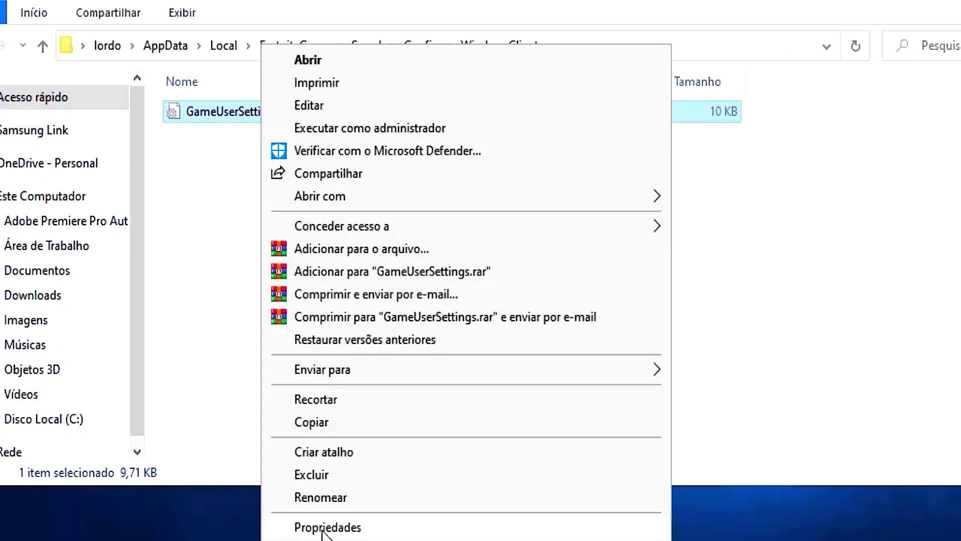
{"action": "left_click", "coordinate": [324, 530]}
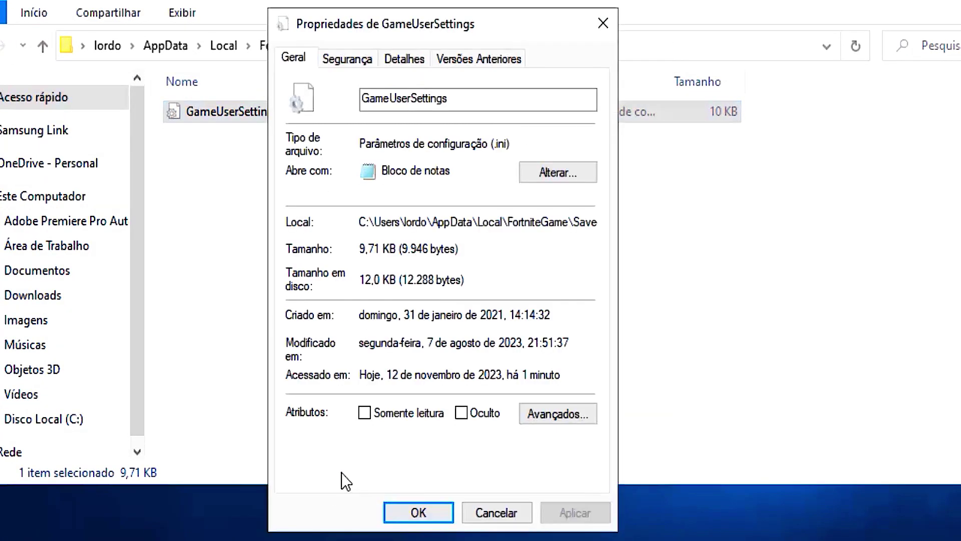
{"action": "left_click", "coordinate": [384, 419]}
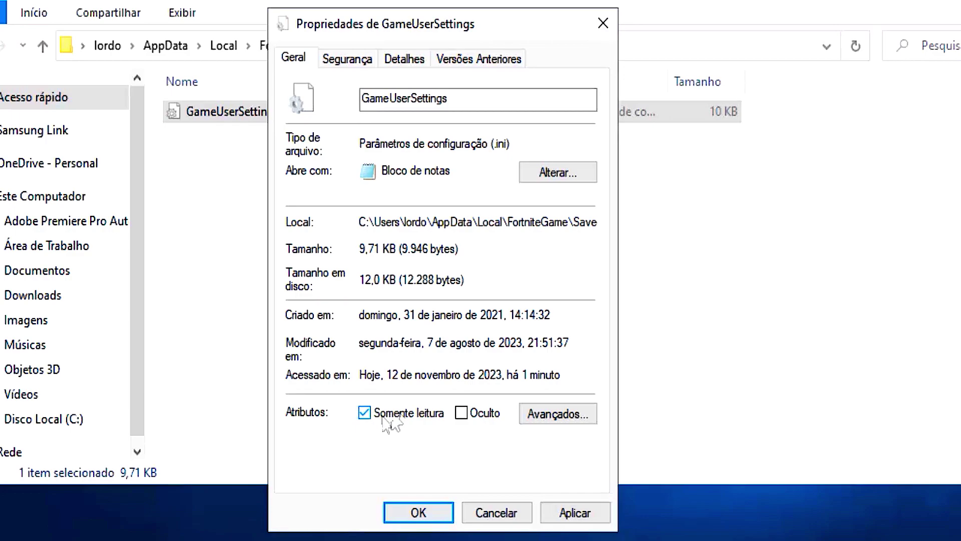
{"action": "left_click", "coordinate": [595, 509]}
{"action": "left_click", "coordinate": [416, 520]}
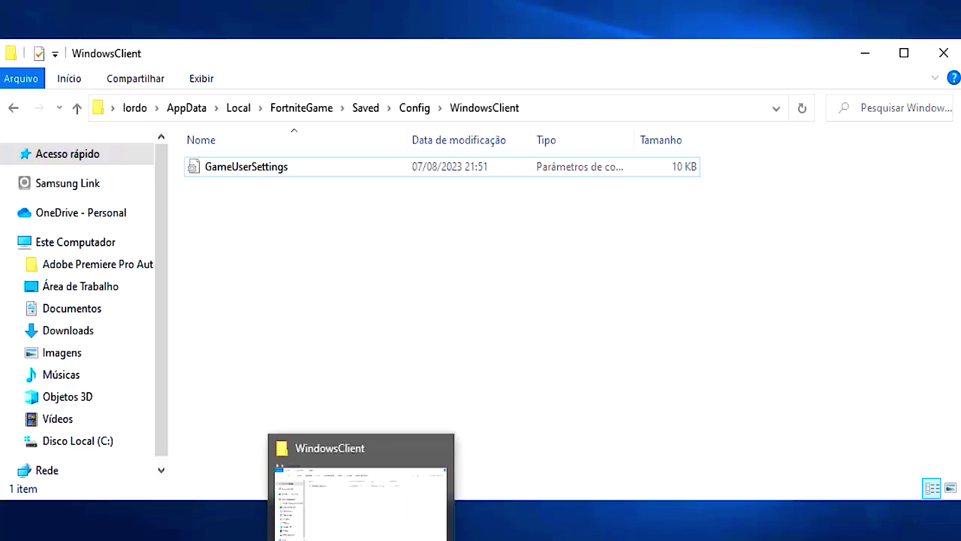
{"action": "left_click", "coordinate": [439, 446]}
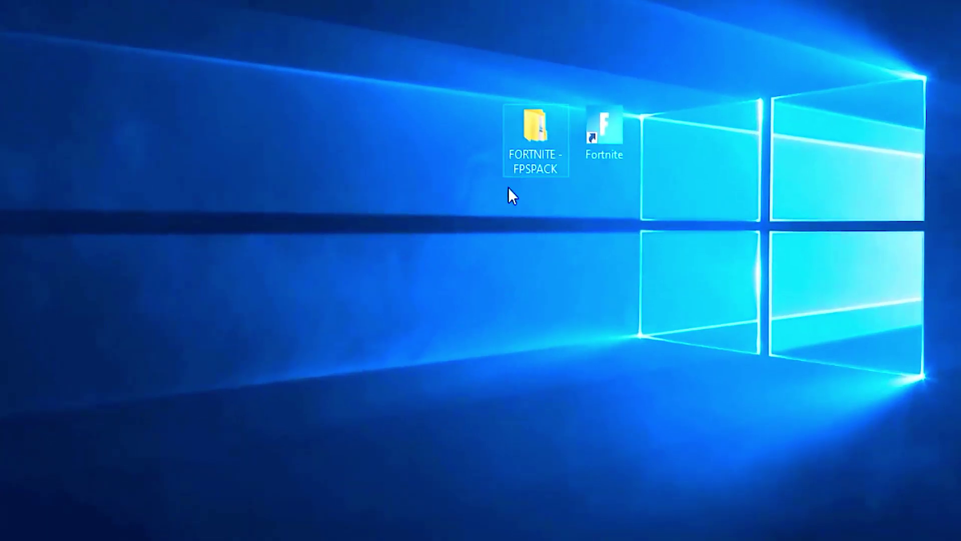
Step: View the GameUserSettings backup file in FORTNITE - FPSPACK > Otimizar Jogo > Fortnite > Backup
{"action": "double_click", "coordinate": [537, 152]}
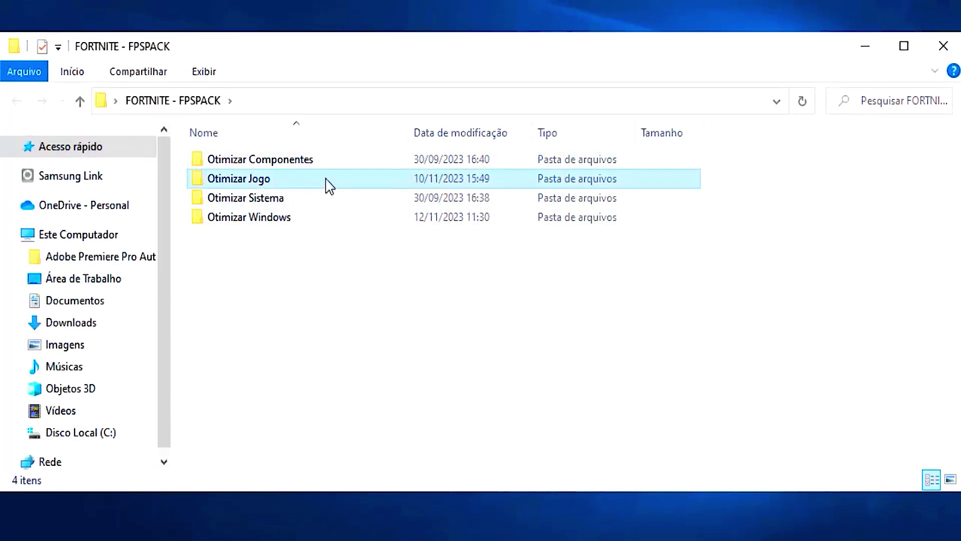
{"action": "left_click", "coordinate": [275, 184]}
{"action": "double_click", "coordinate": [260, 182]}
{"action": "double_click", "coordinate": [232, 186]}
{"action": "left_click", "coordinate": [242, 165]}
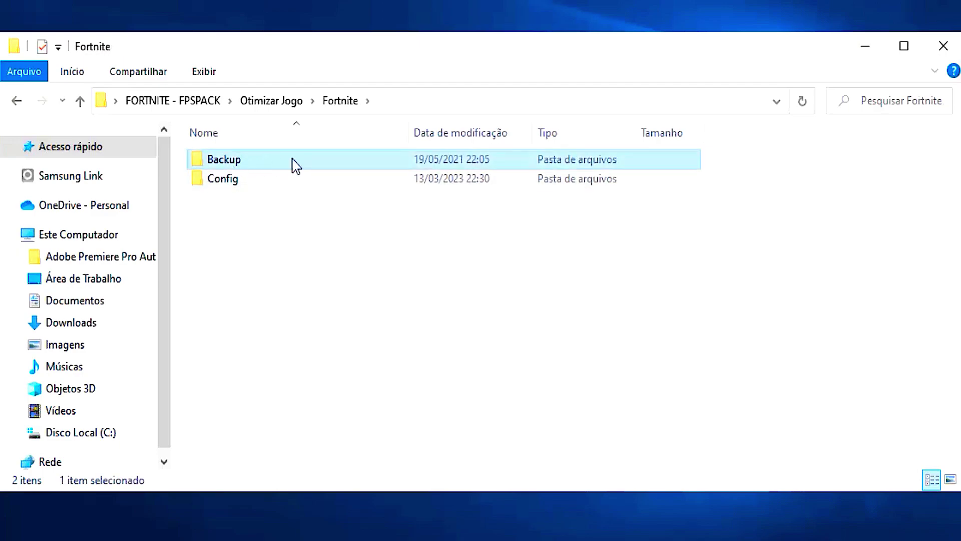
{"action": "double_click", "coordinate": [241, 163]}
{"action": "left_click", "coordinate": [251, 163]}
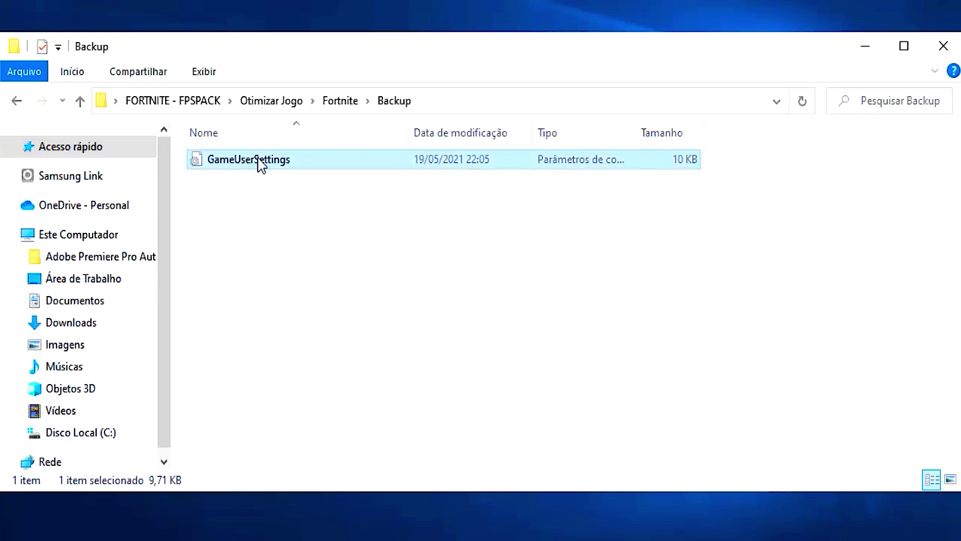
{"action": "left_click", "coordinate": [215, 178]}
{"action": "left_click", "coordinate": [211, 169]}
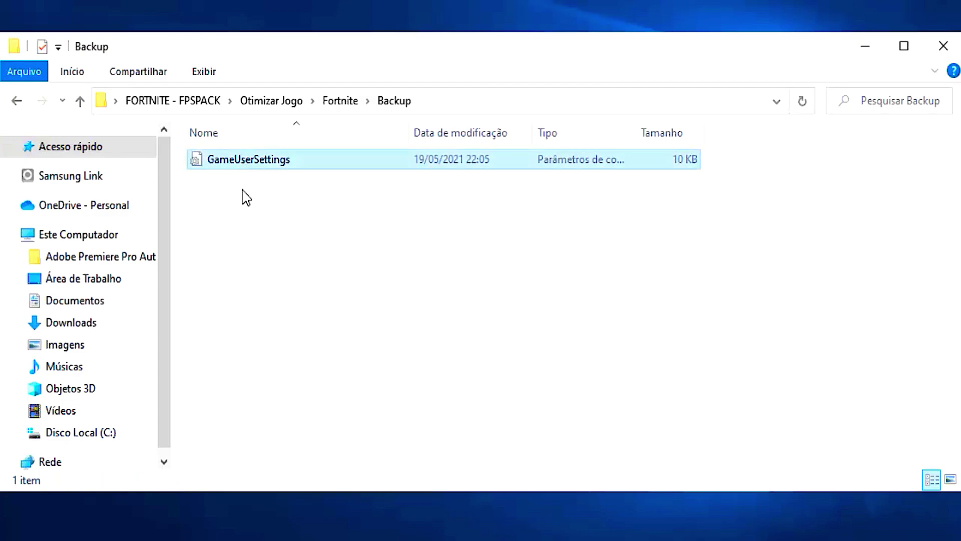
{"action": "double_click", "coordinate": [245, 161]}
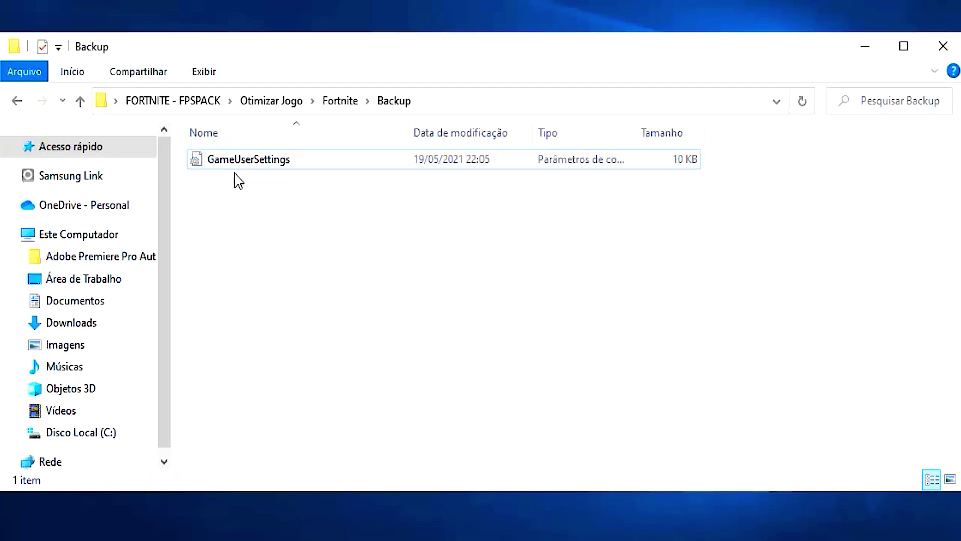
Step: Go back to Otimizar Jogo and open the comando text file in the Alta Prioridade folder
{"action": "left_click", "coordinate": [21, 103]}
{"action": "left_click", "coordinate": [27, 106]}
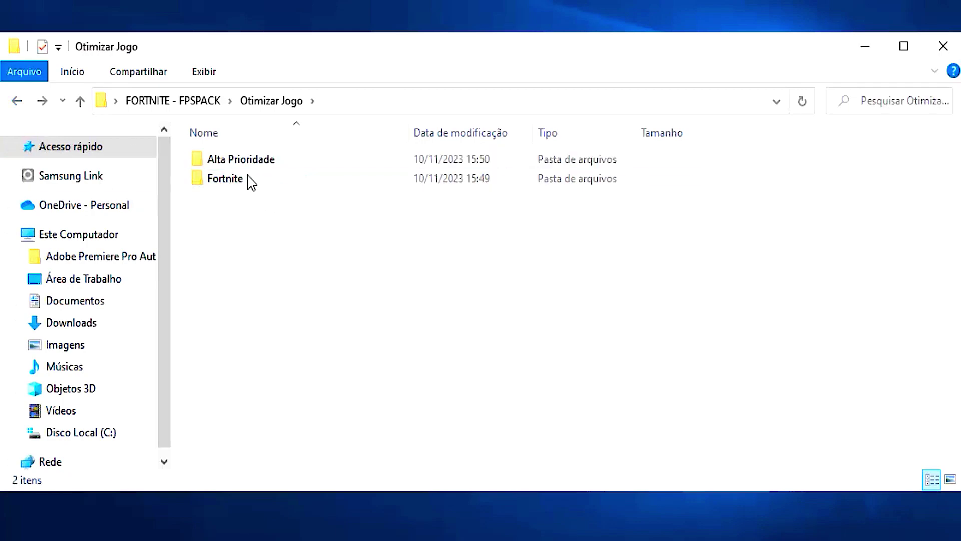
{"action": "left_click", "coordinate": [284, 163]}
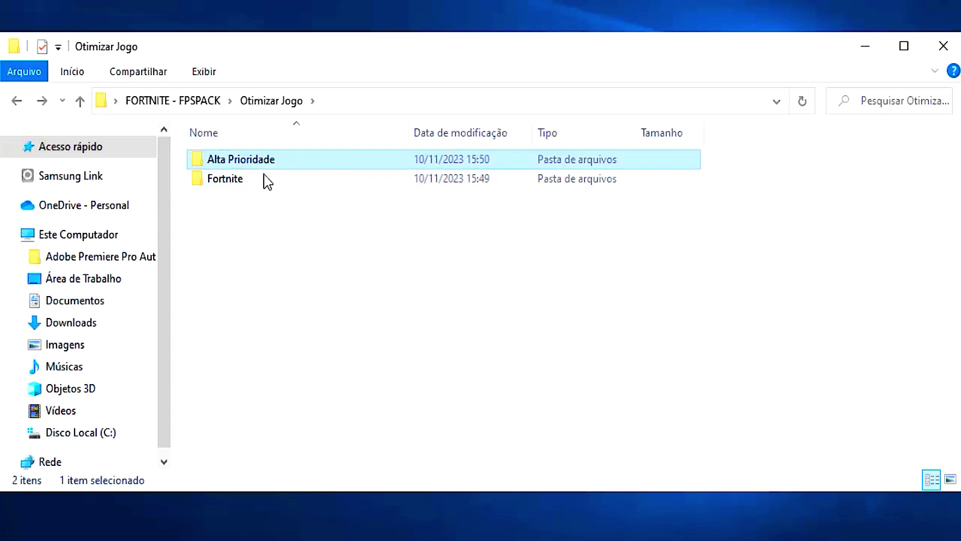
{"action": "double_click", "coordinate": [292, 166]}
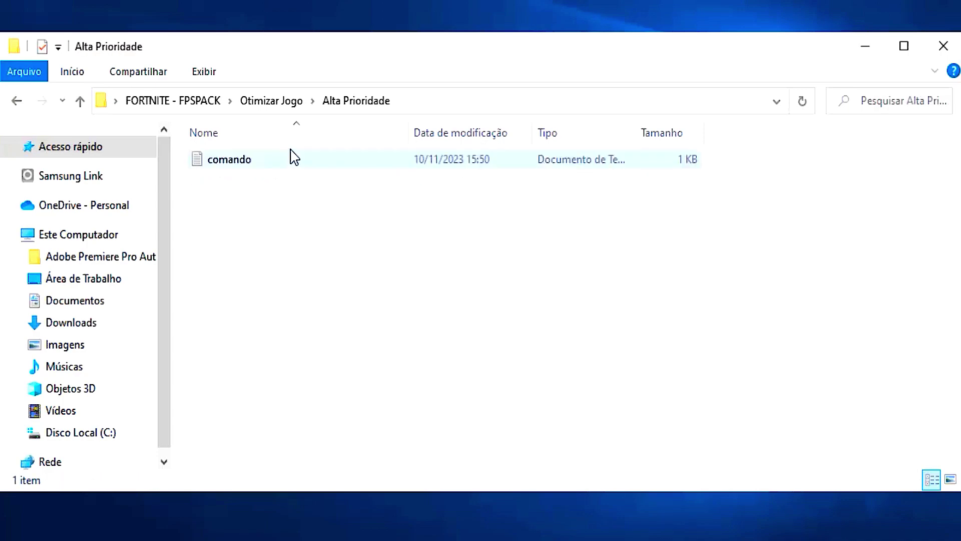
{"action": "left_click", "coordinate": [268, 171]}
{"action": "left_click_drag", "start_coordinate": [231, 168], "coordinate": [233, 166]}
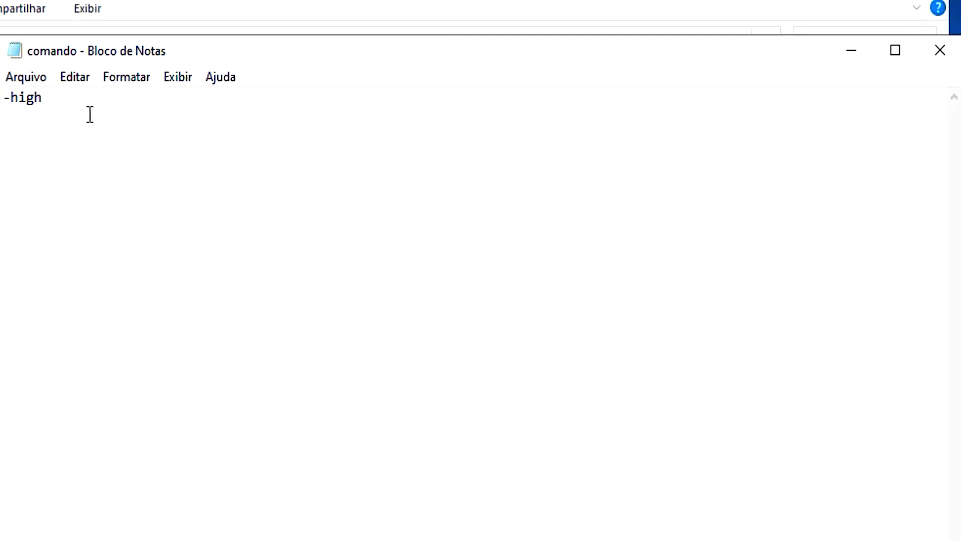
Step: Copy the -high command from the comando file, then close the file and the folder window
{"action": "left_click_drag", "start_coordinate": [78, 102], "coordinate": [2, 97]}
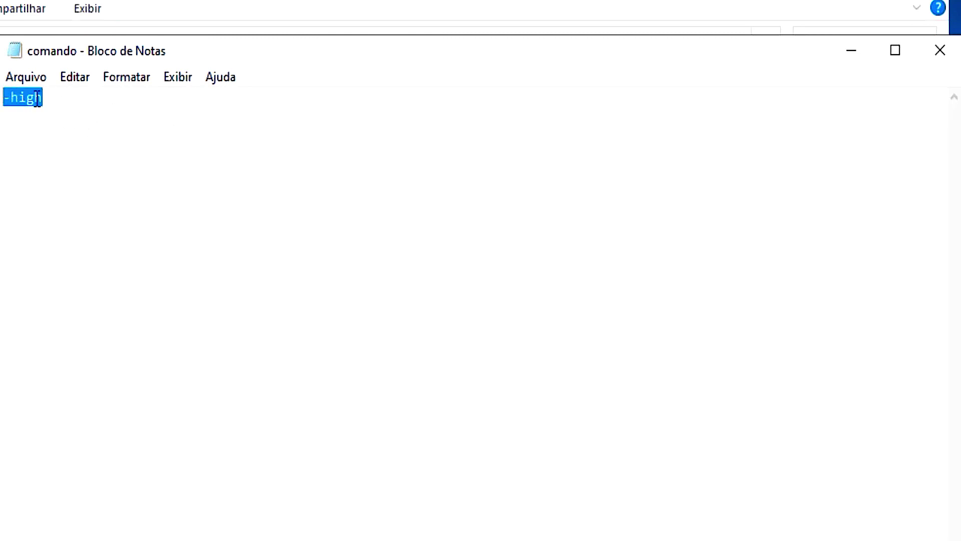
{"action": "right_click", "coordinate": [35, 98]}
{"action": "left_click", "coordinate": [102, 167]}
{"action": "left_click", "coordinate": [941, 50]}
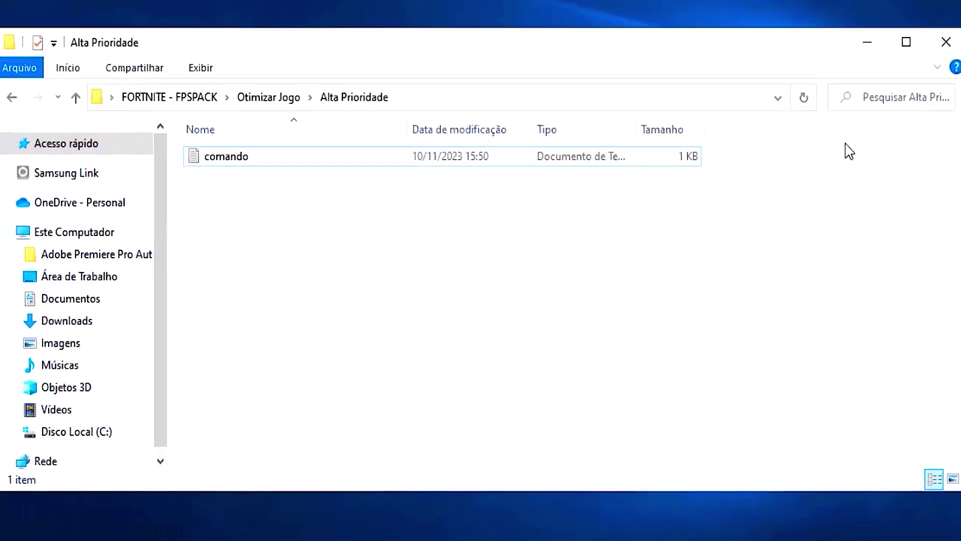
{"action": "left_click", "coordinate": [946, 42]}
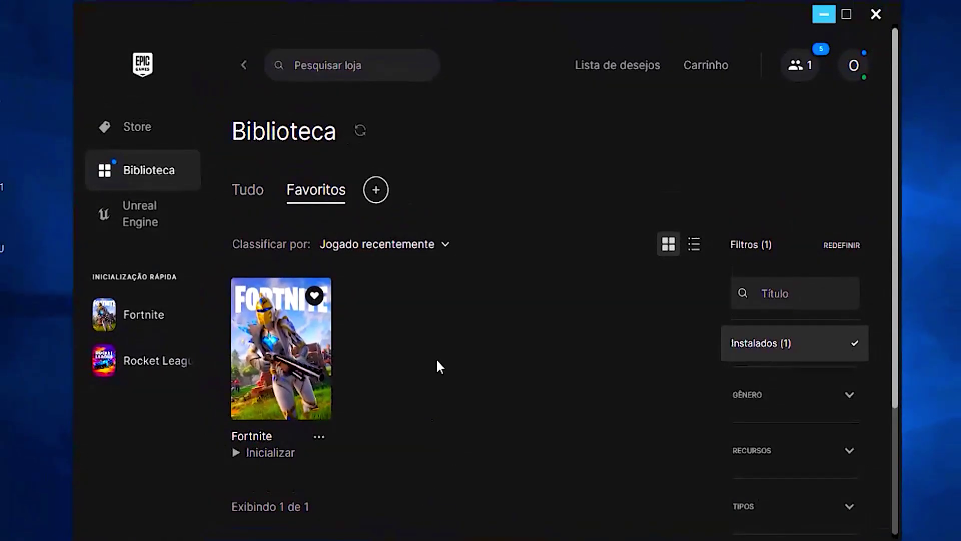
Step: In the Epic Games Launcher library, open Fortnite's management settings and enable Opções de inicialização
{"action": "left_click", "coordinate": [319, 437]}
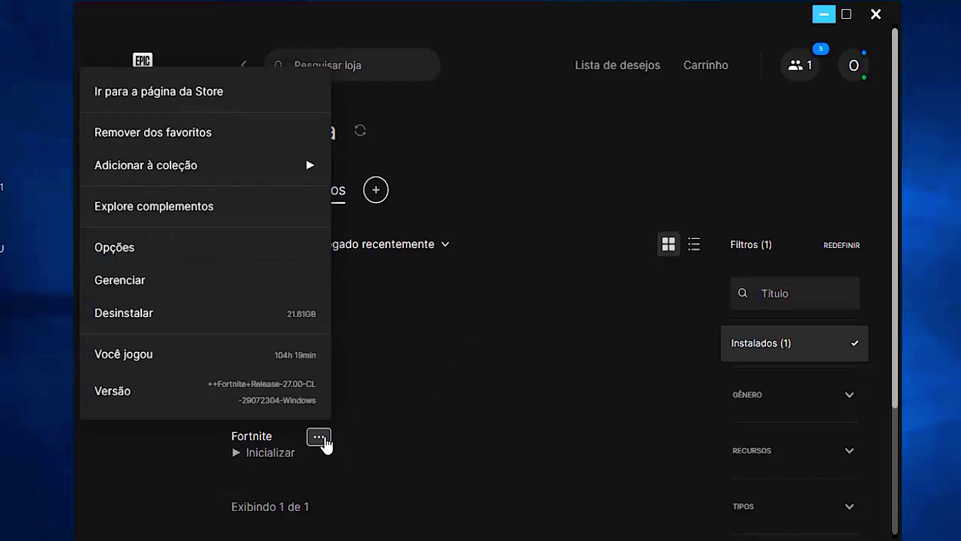
{"action": "left_click", "coordinate": [161, 295]}
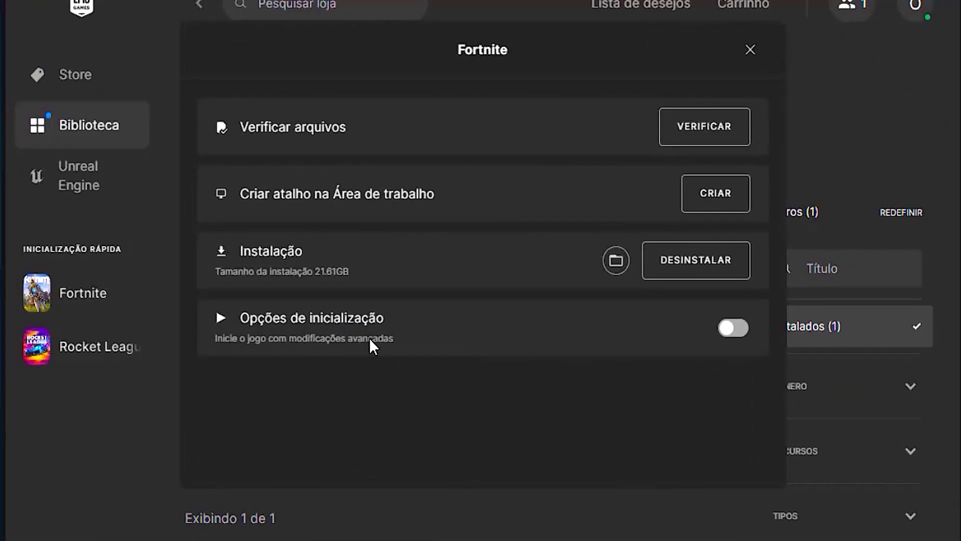
{"action": "left_click", "coordinate": [737, 330]}
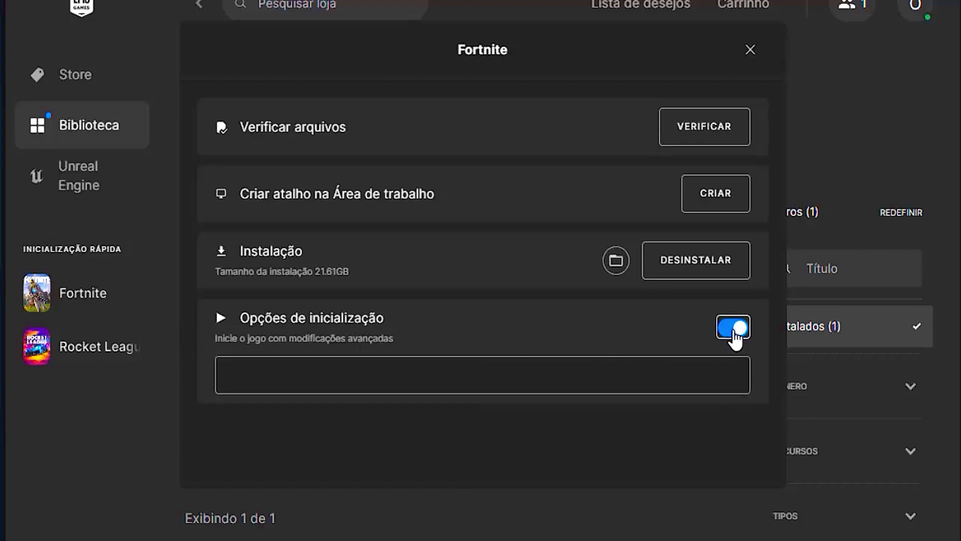
Step: Enter -high as Fortnite's launch option and start the game from the library
{"action": "left_click", "coordinate": [256, 375]}
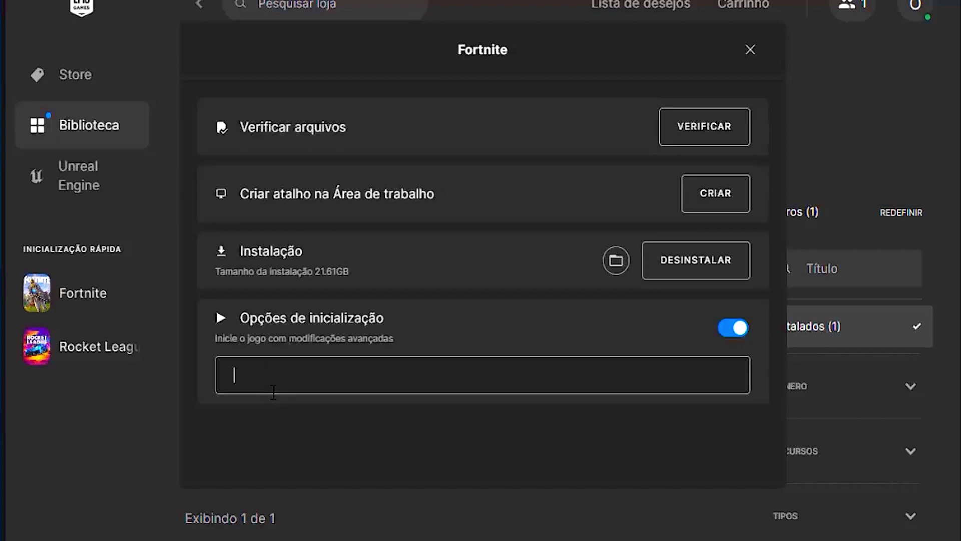
{"action": "type", "text": "-high"}
{"action": "left_click_drag", "start_coordinate": [279, 373], "coordinate": [214, 382]}
{"action": "left_click", "coordinate": [321, 394]}
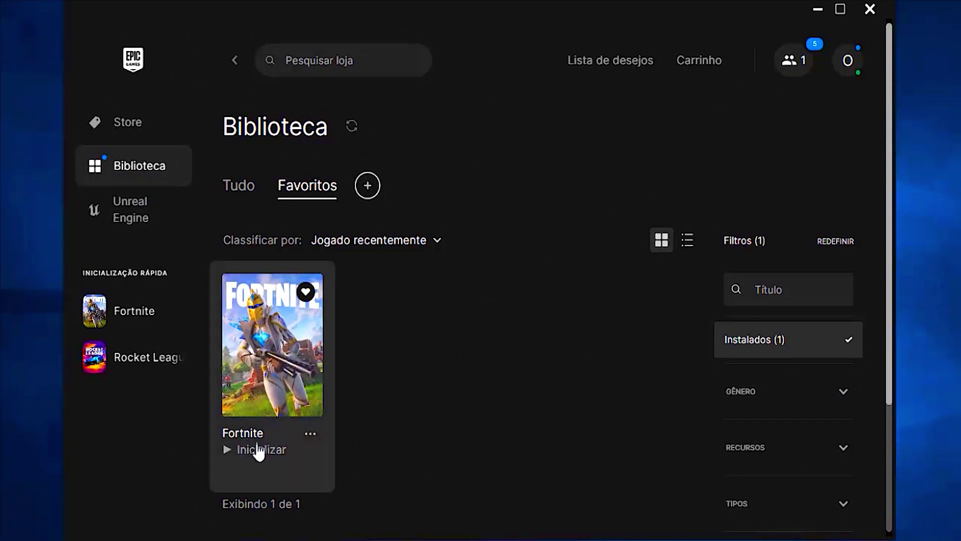
{"action": "left_click", "coordinate": [258, 449]}
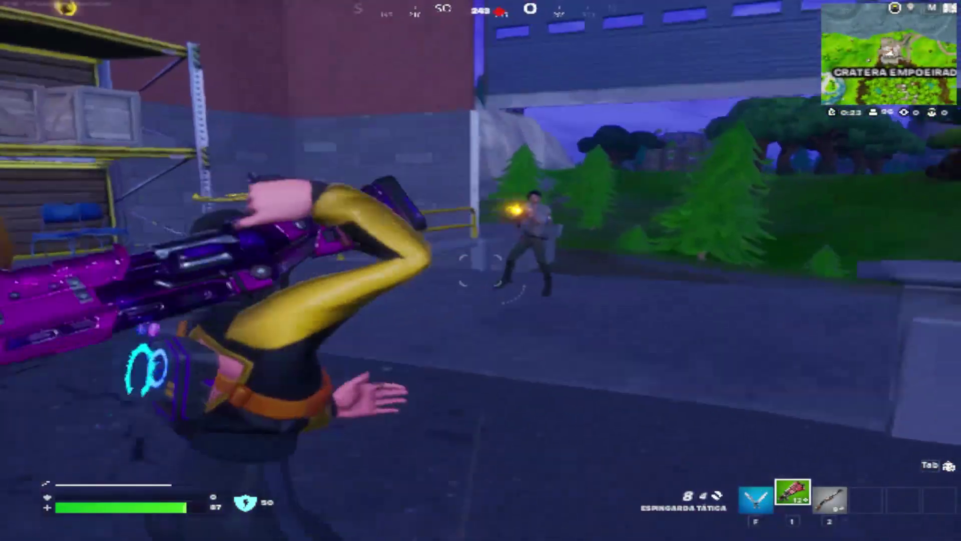
{"action": "left_click", "coordinate": [481, 270]}
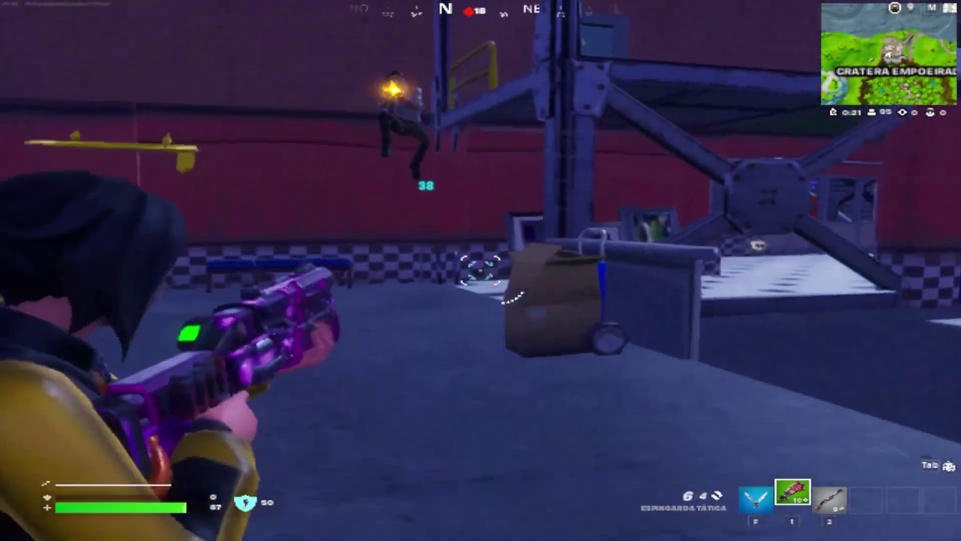
{"action": "left_click", "coordinate": [481, 270]}
{"action": "left_click", "coordinate": [480, 271]}
{"action": "left_click", "coordinate": [481, 270]}
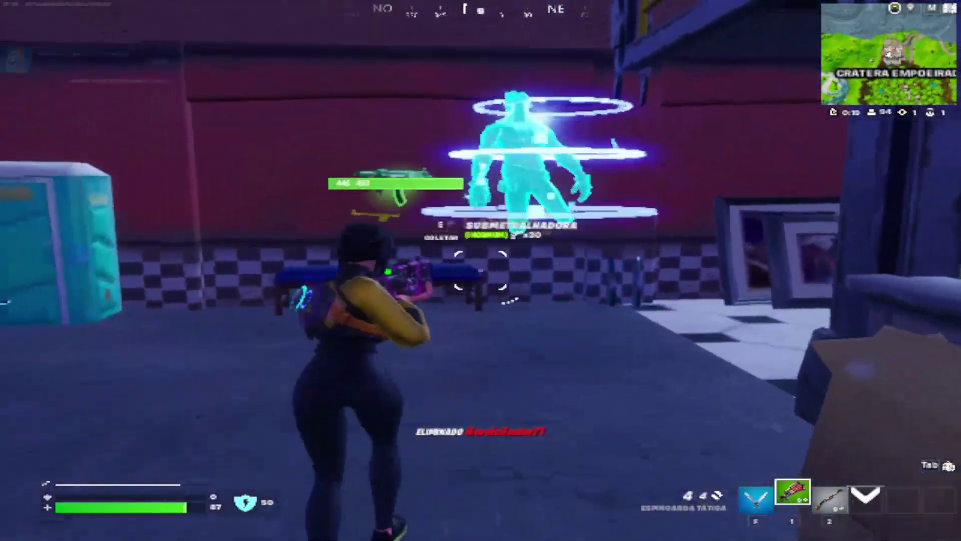
{"action": "key", "text": "w"}
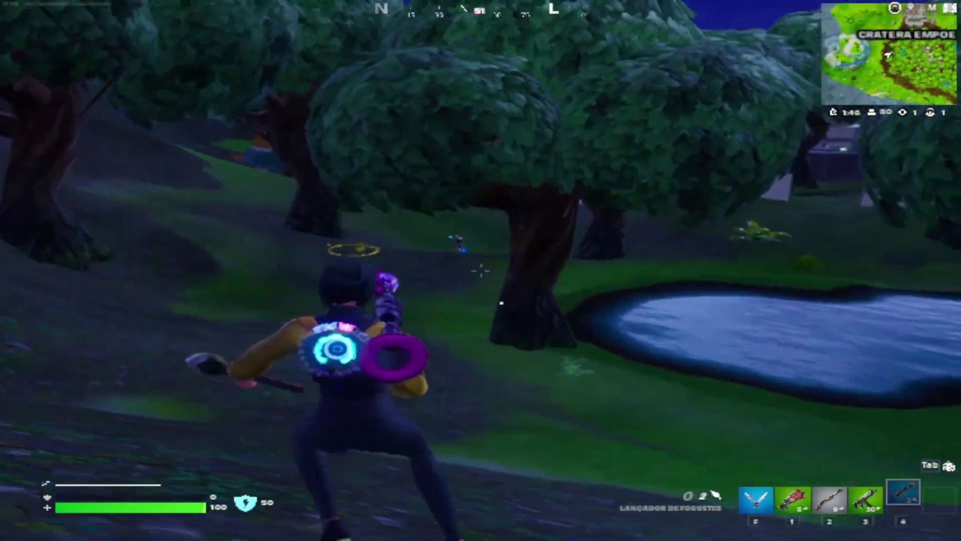
{"action": "key", "text": "4"}
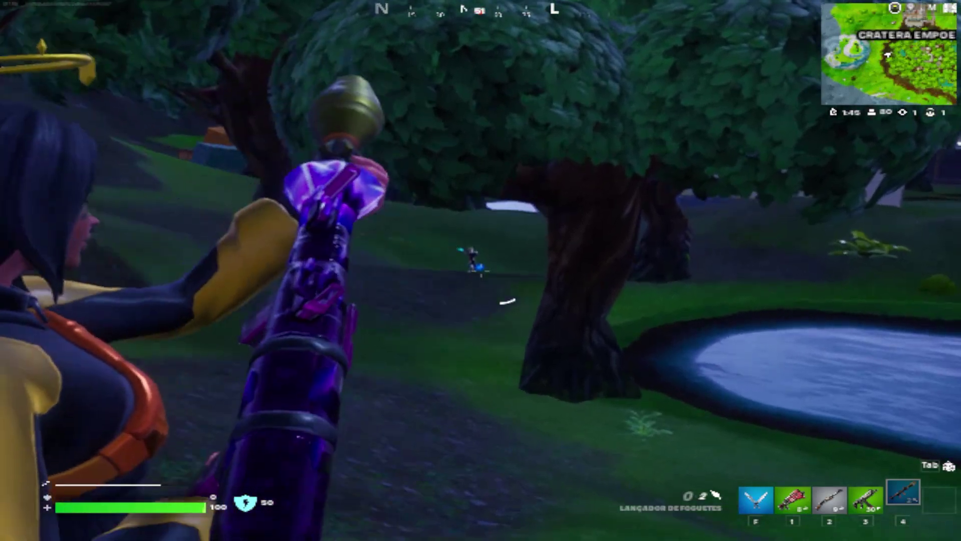
{"action": "left_click", "coordinate": [481, 271]}
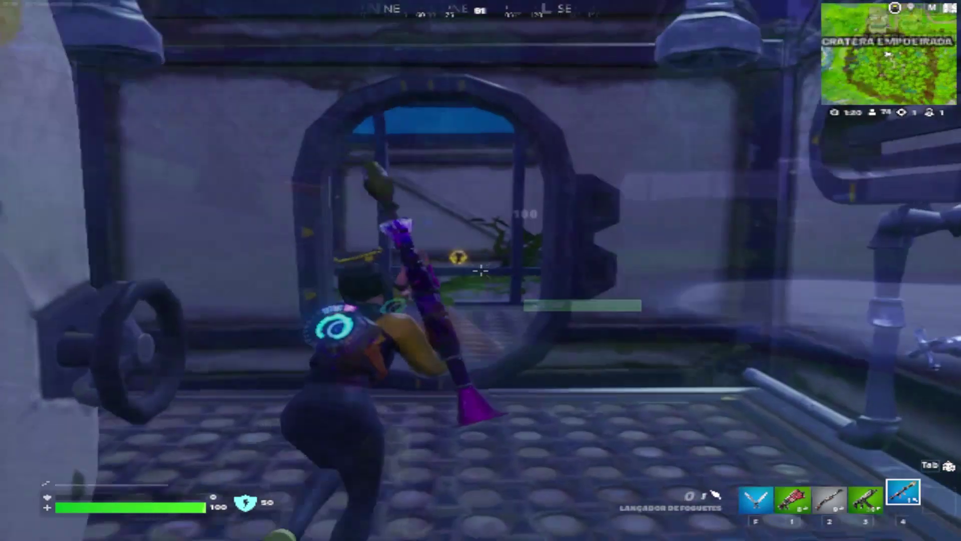
{"action": "key", "text": "w"}
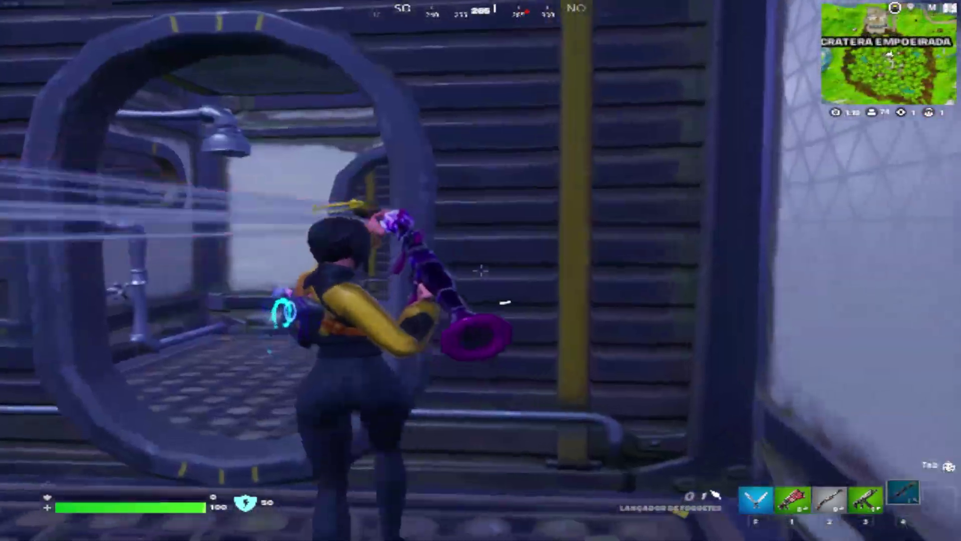
{"action": "key", "text": "w"}
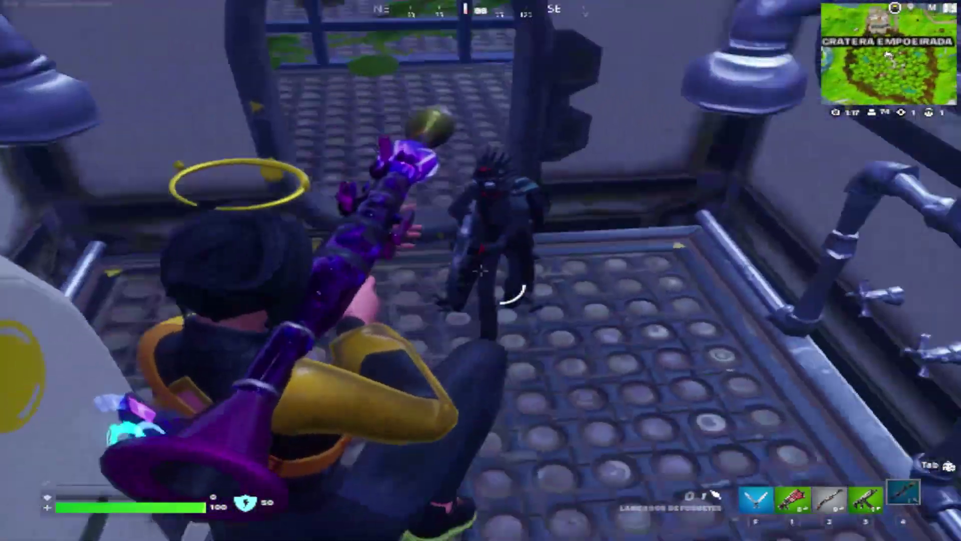
{"action": "left_click", "coordinate": [480, 270]}
{"action": "key", "text": "w"}
{"action": "key", "text": "w"}
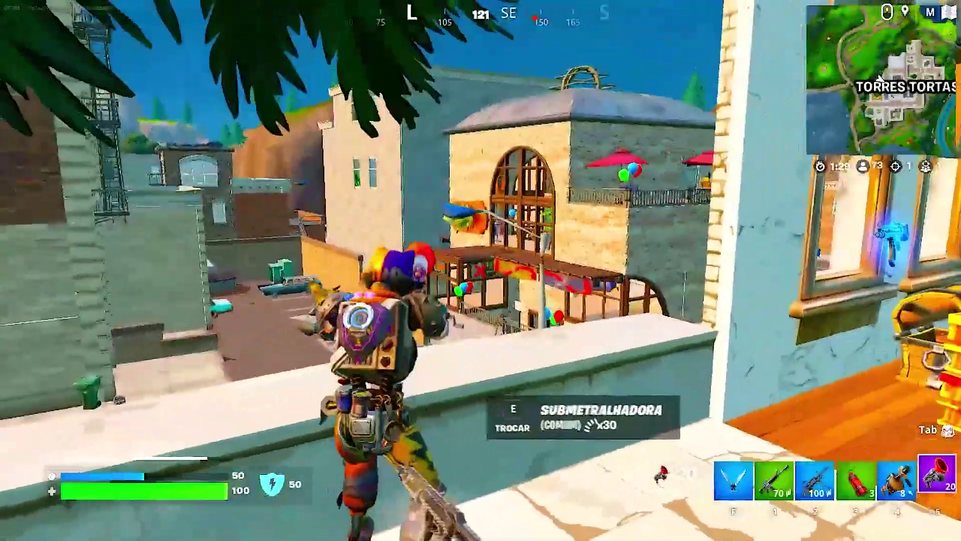
{"action": "key", "text": "w"}
{"action": "key", "text": "space"}
{"action": "key", "text": "w"}
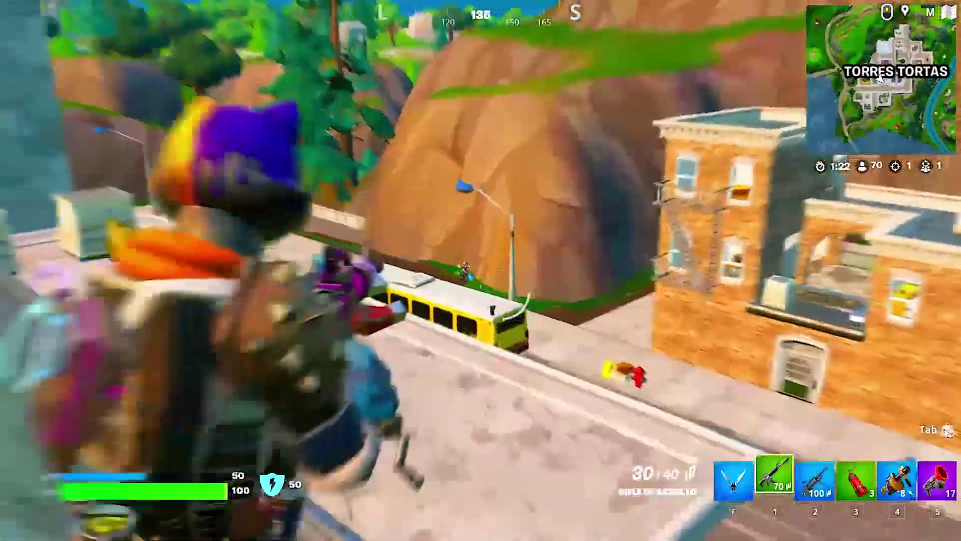
{"action": "left_click", "coordinate": [480, 270]}
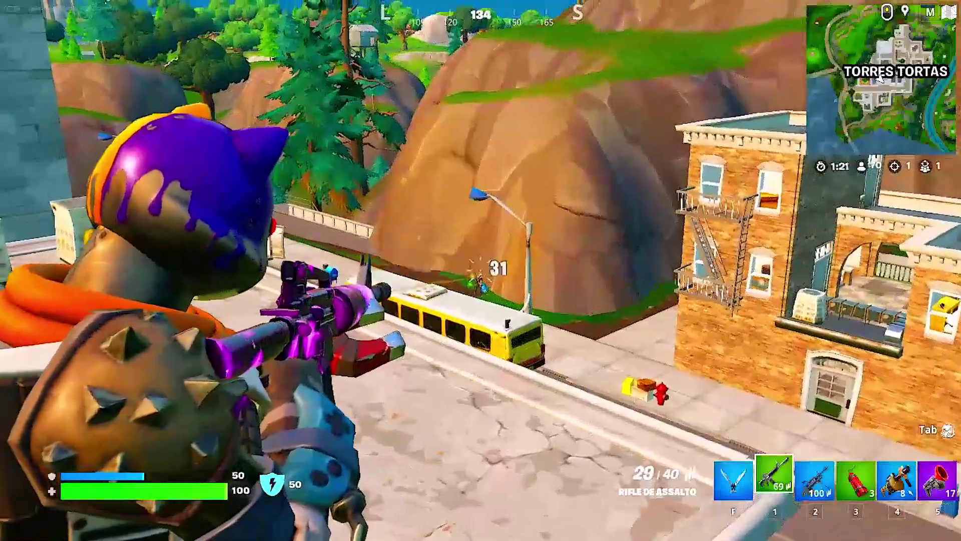
{"action": "key", "text": "4"}
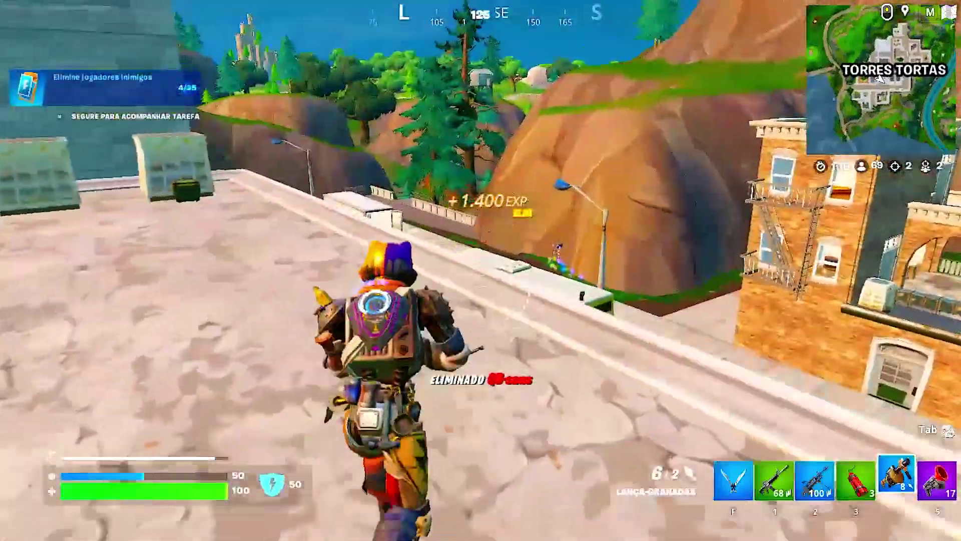
{"action": "key", "text": "w"}
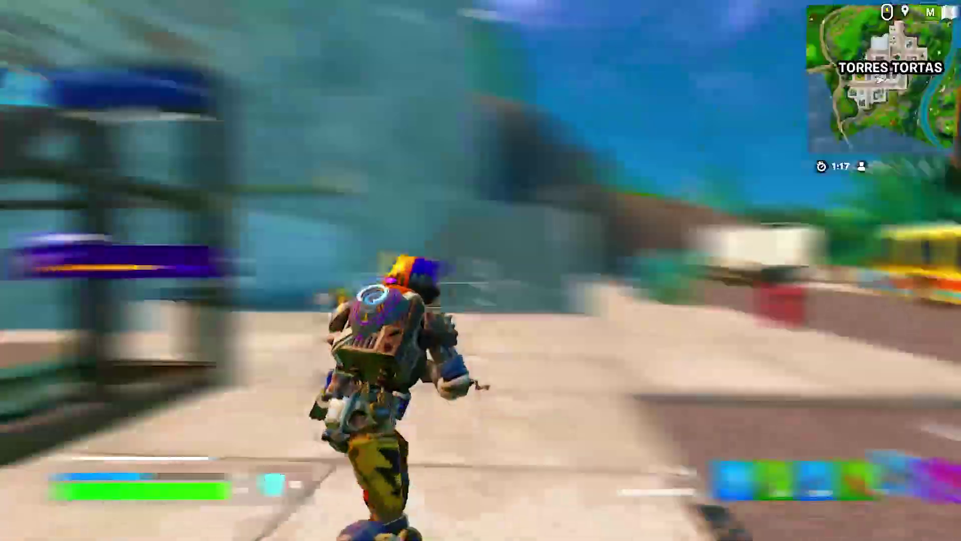
{"action": "key", "text": "w"}
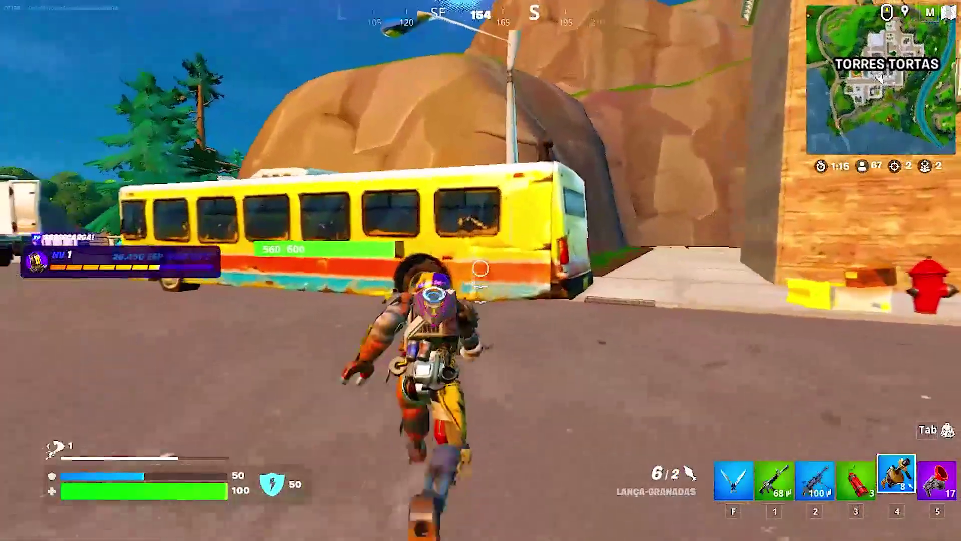
{"action": "key", "text": "space"}
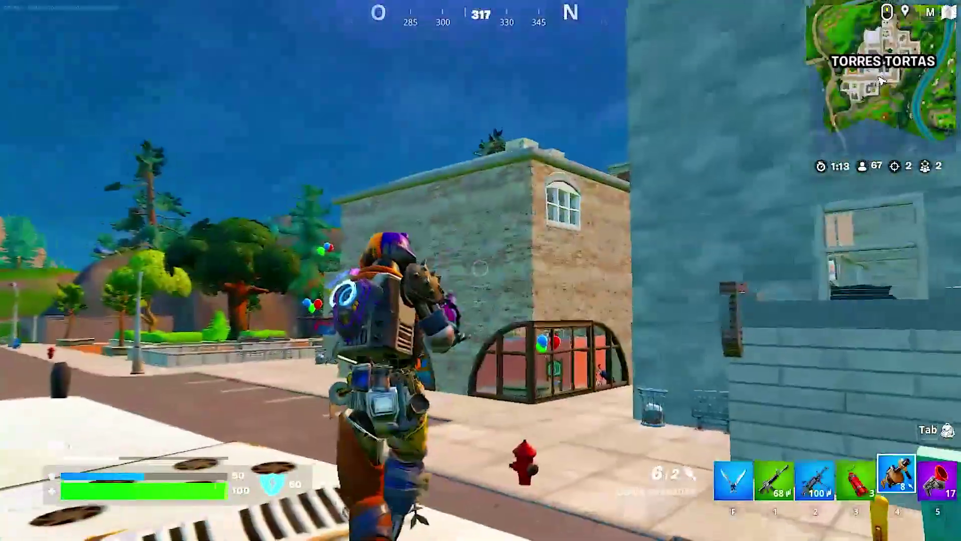
{"action": "key", "text": "w"}
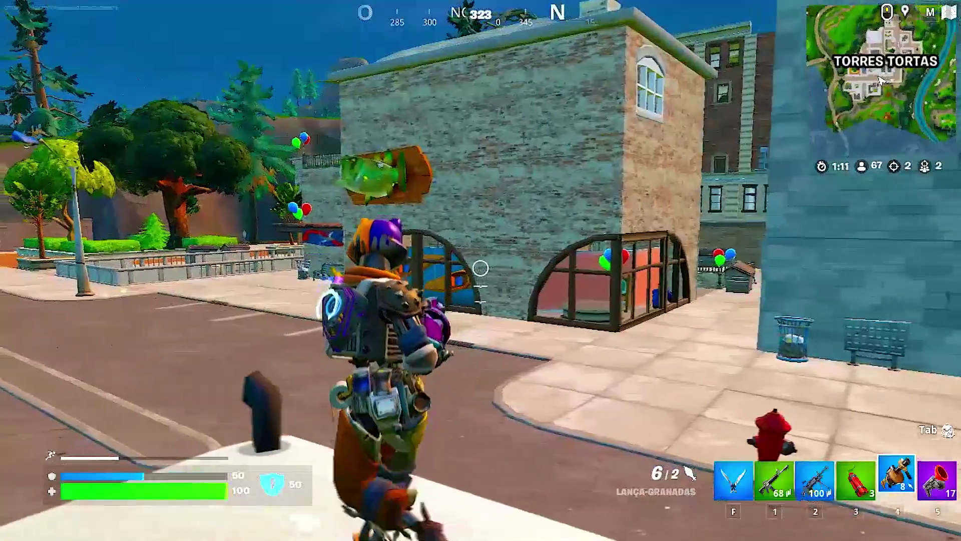
{"action": "key", "text": "w"}
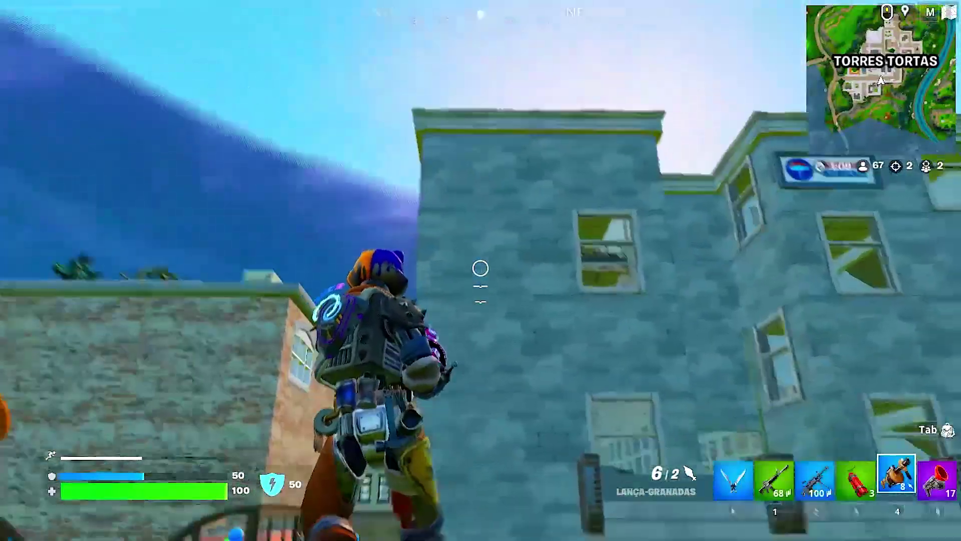
{"action": "key", "text": "space"}
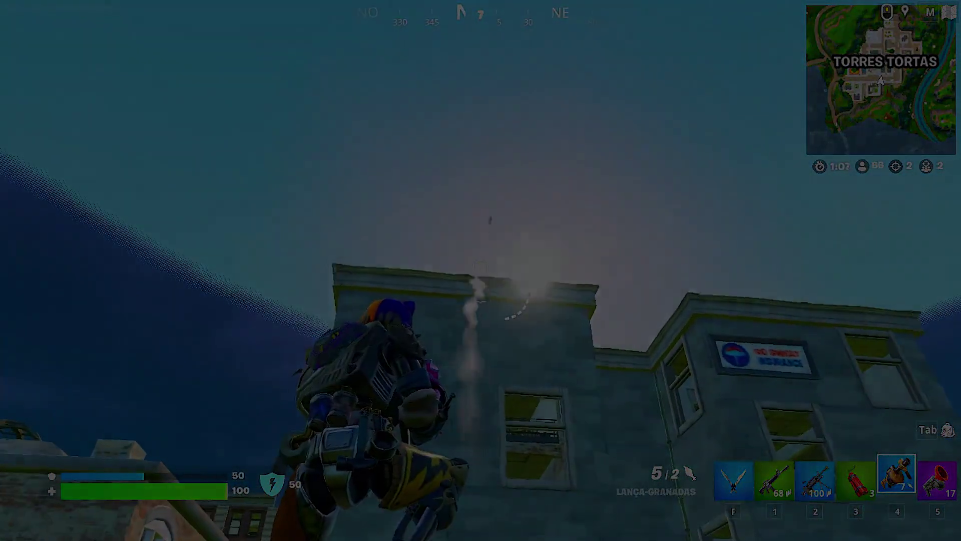